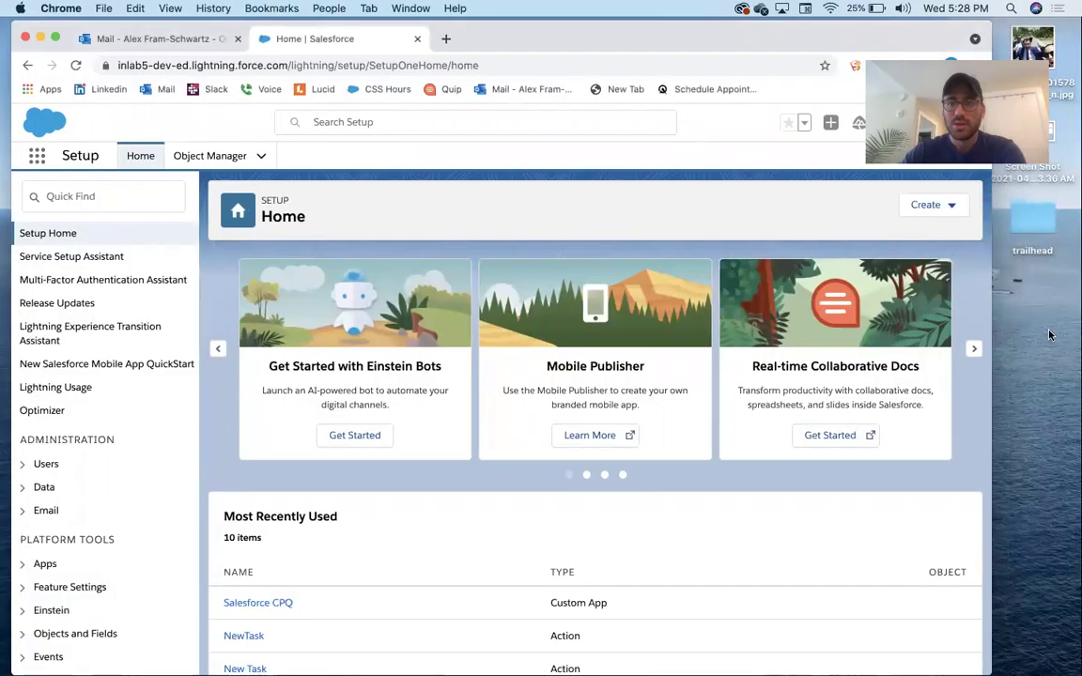
- Widen the browser window, open the Object Manager and dismiss the record pages guidance pop-up
drag(992, 321, 1070, 321)
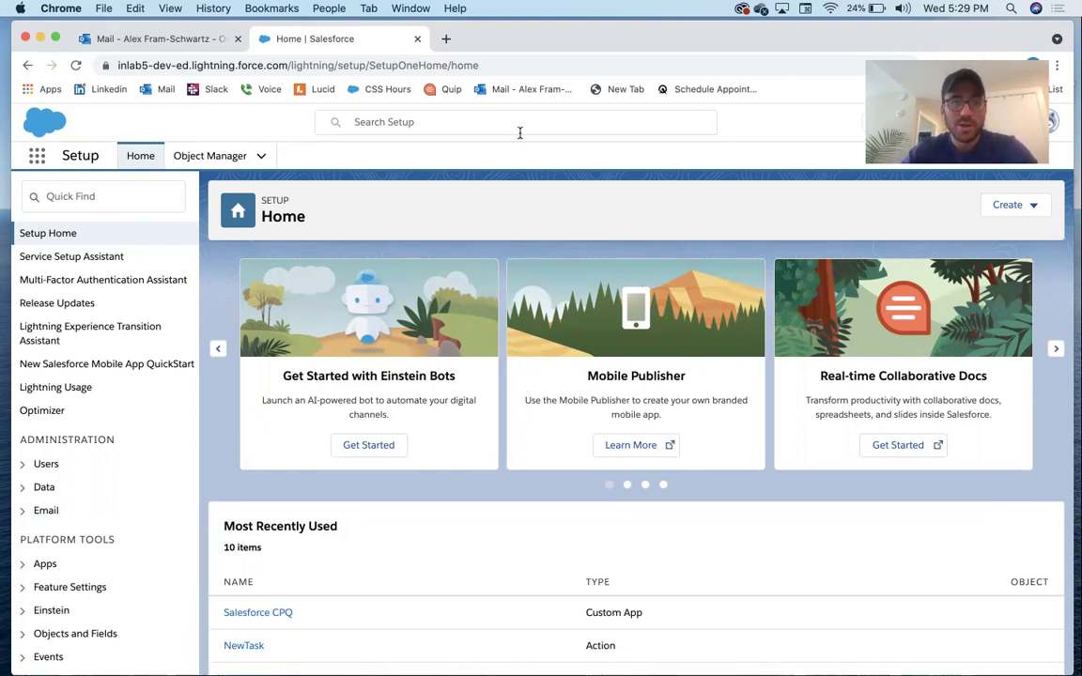
click(197, 158)
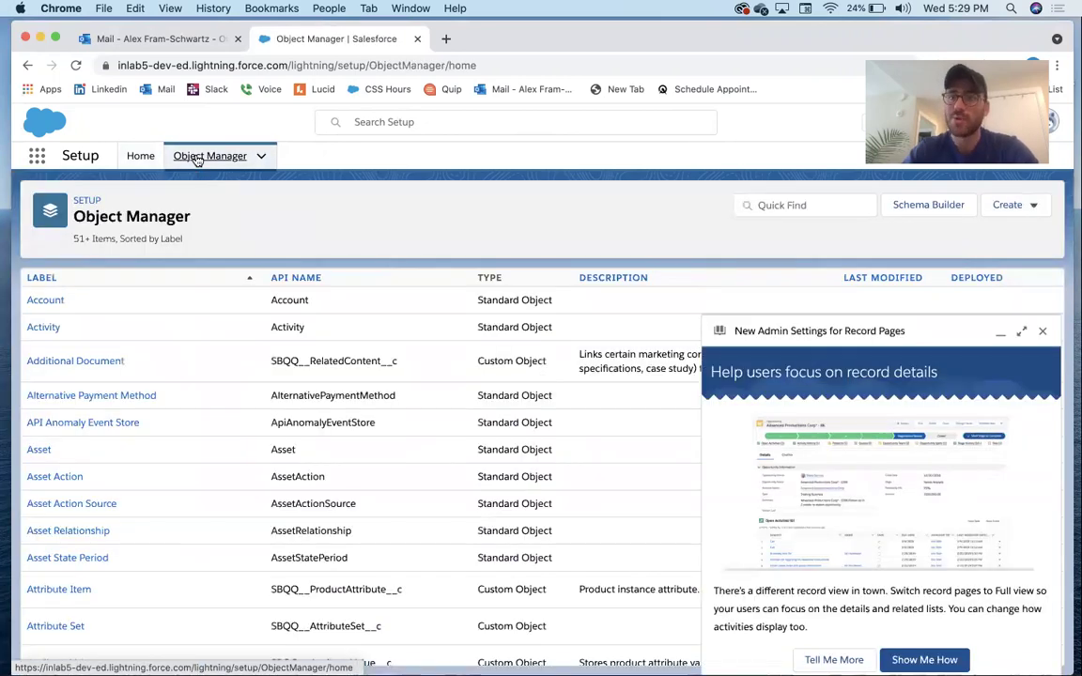
click(1042, 333)
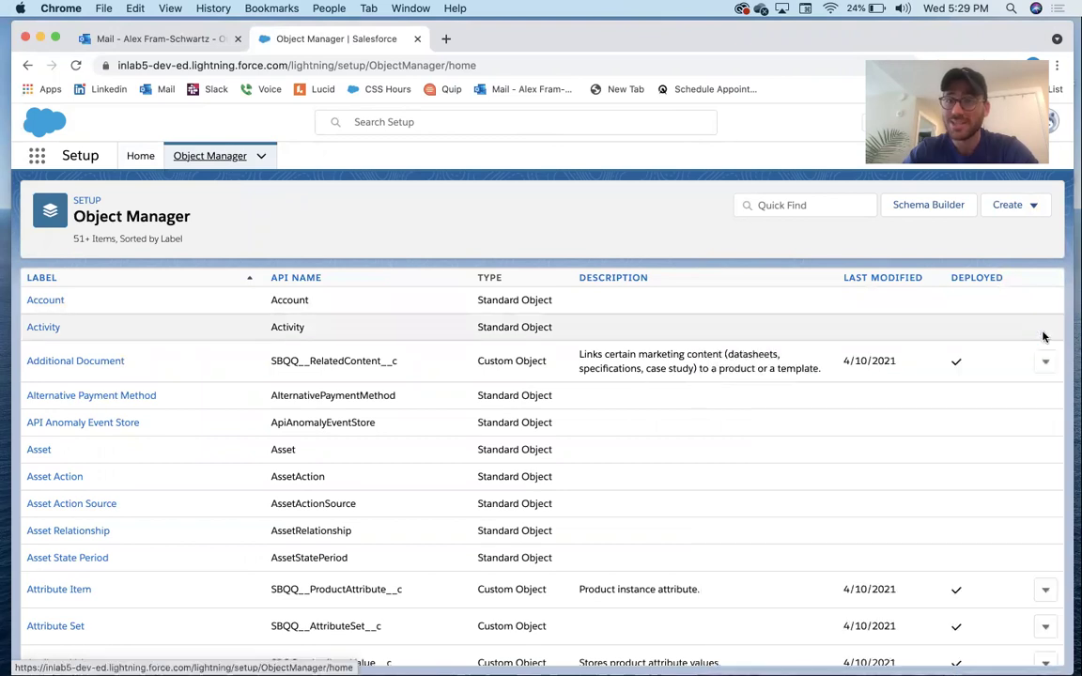
- Start a new custom object with the label Page View and the plural label Page Views
click(1027, 208)
click(1009, 249)
text(Page View)
key(Tab)
click(299, 395)
click(260, 415)
text(Page Views)
key(Tab)
- Name the object's record name field ID and set its data type to Auto Number
scroll(394, 436, down, 5)
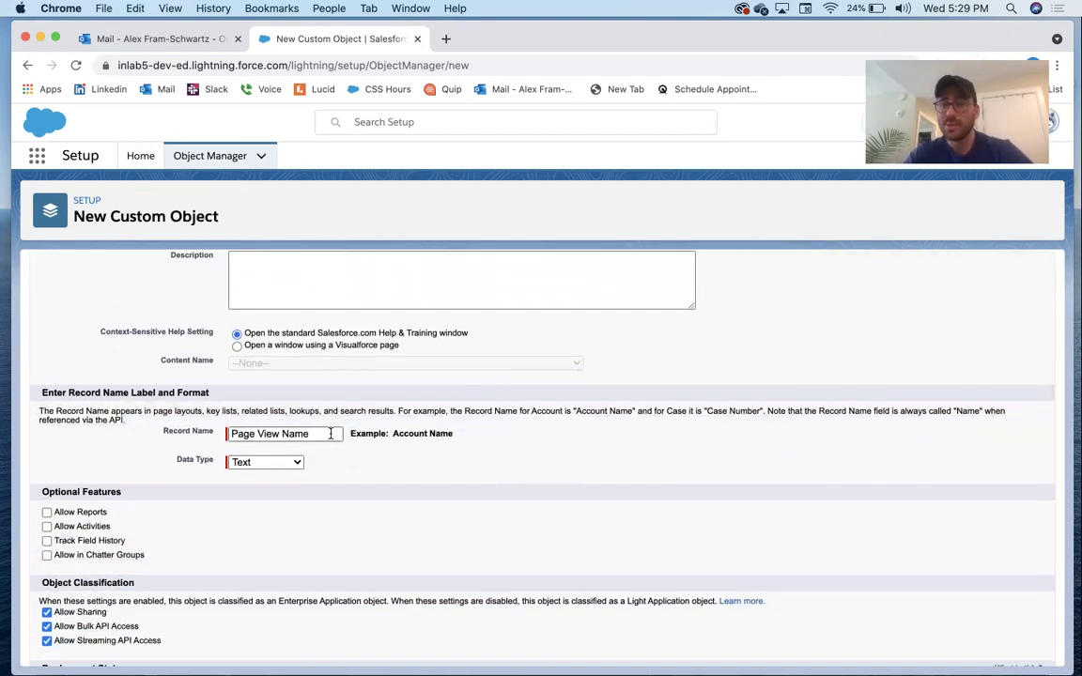
drag(309, 433, 193, 432)
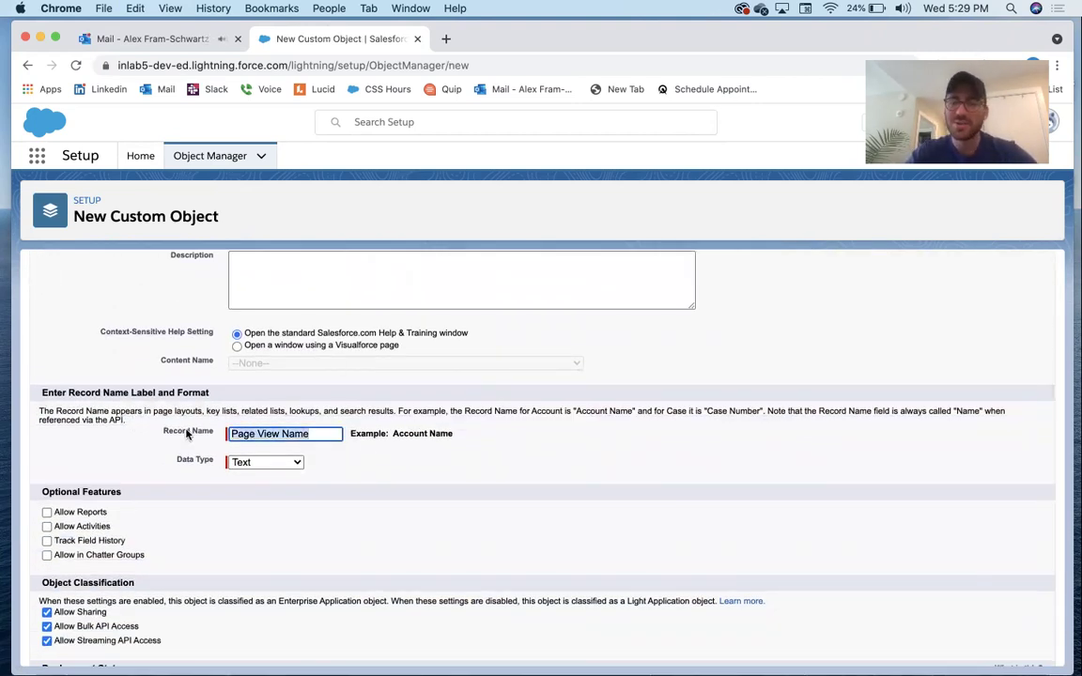
text(ID)
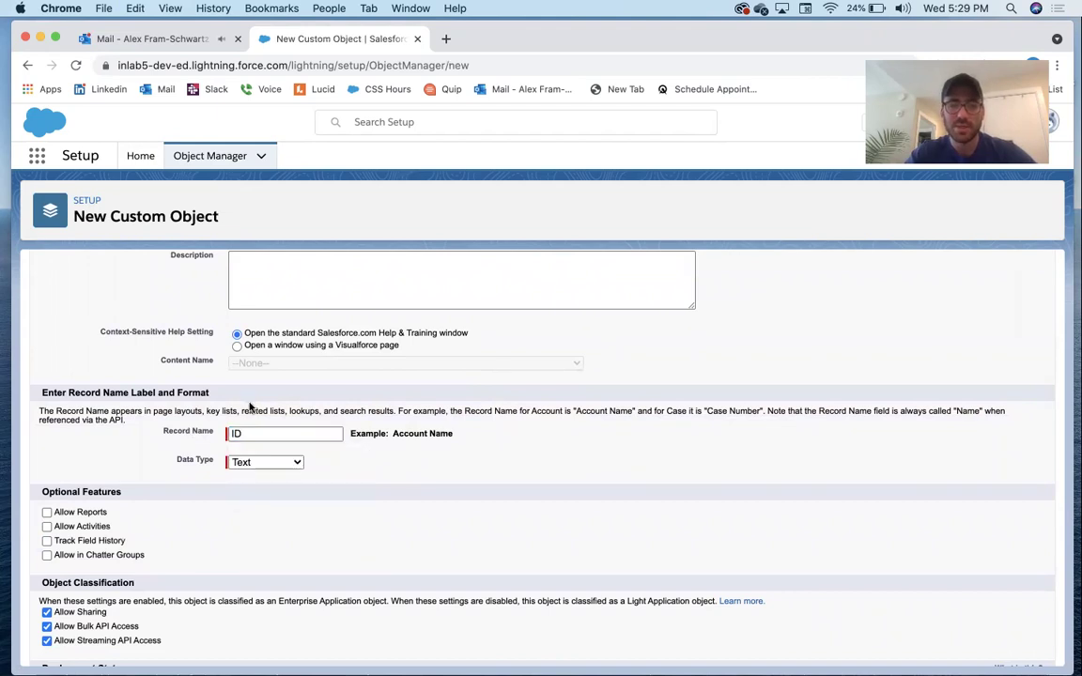
scroll(250, 407, down, 1)
click(249, 391)
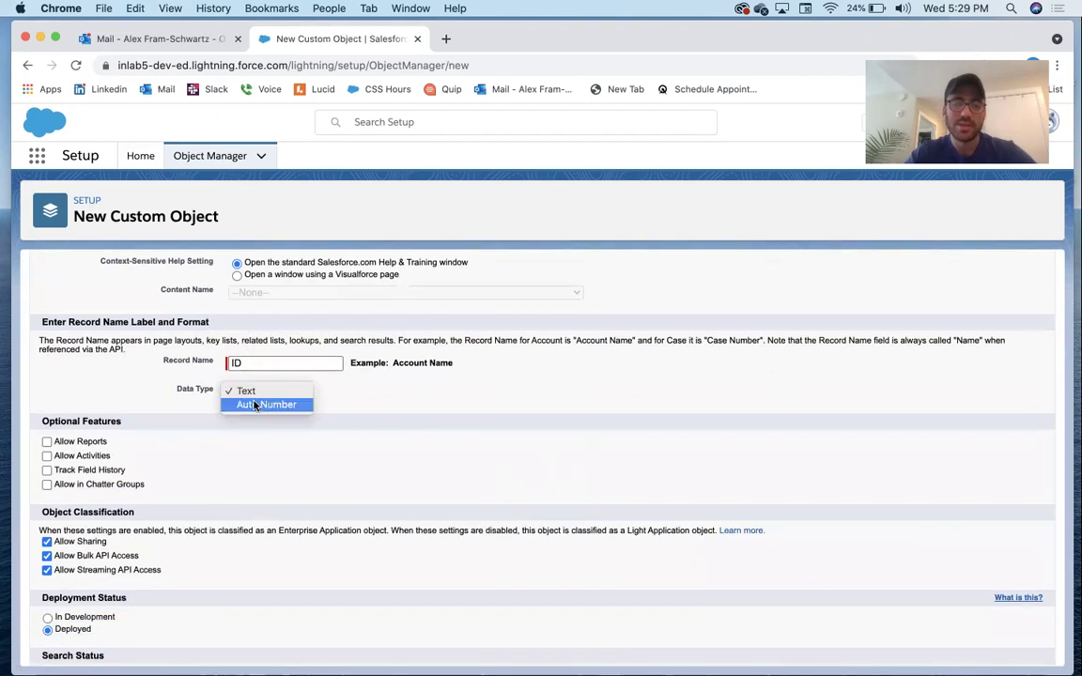
click(253, 404)
- Set the auto-number display format to PVID-{000} with starting number 12, and save the custom object
click(251, 410)
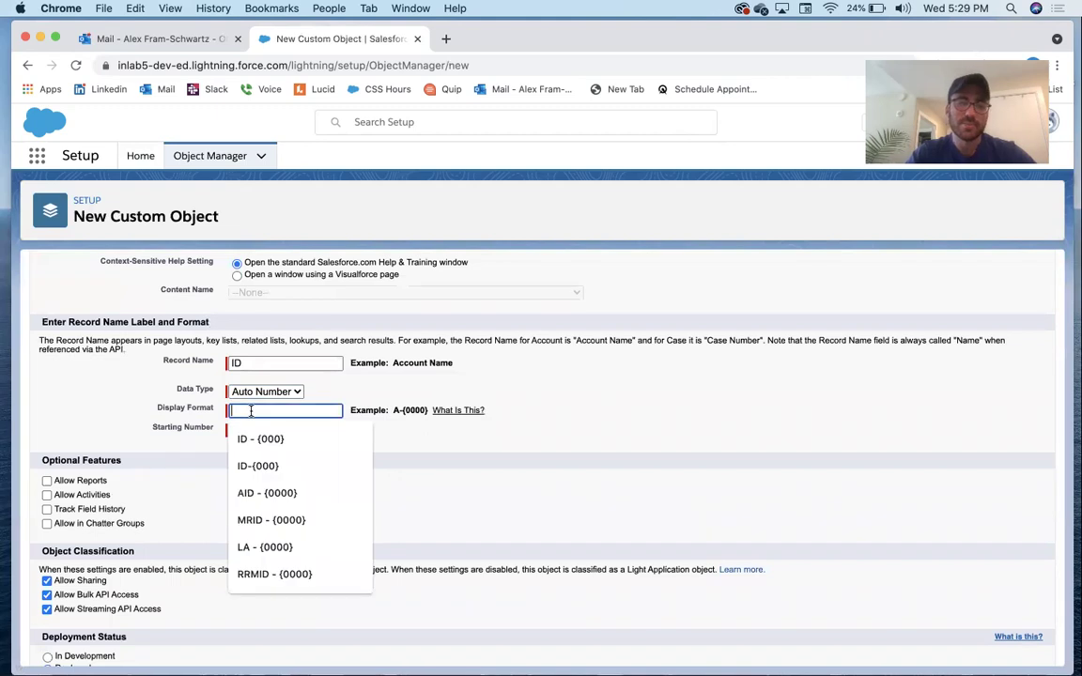
text(PV-)
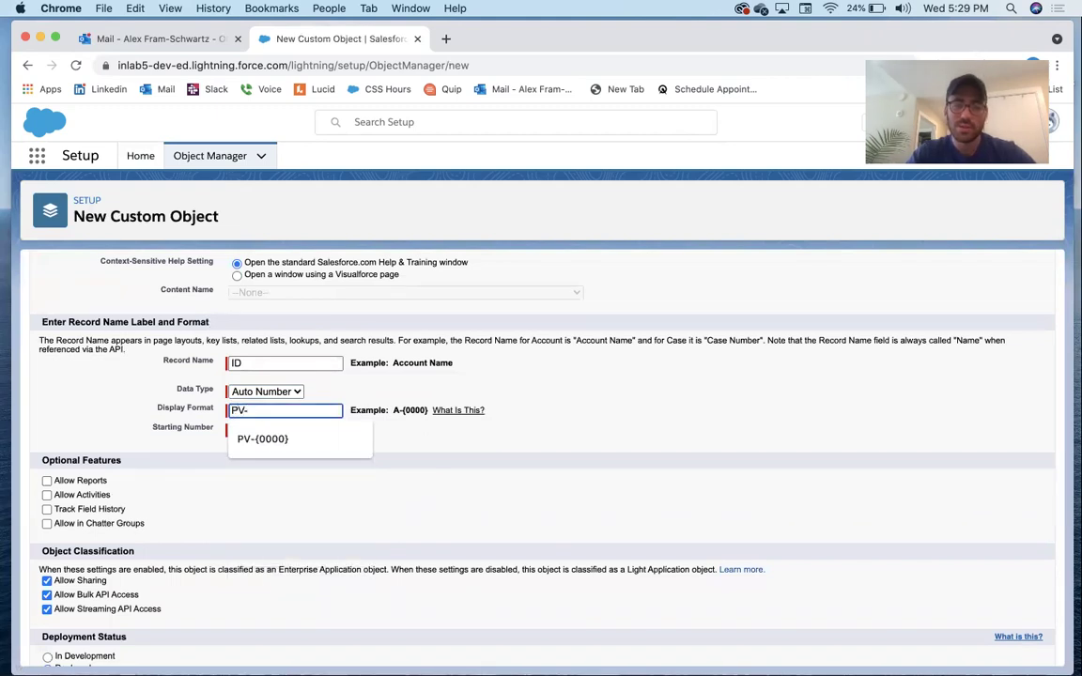
key(Left)
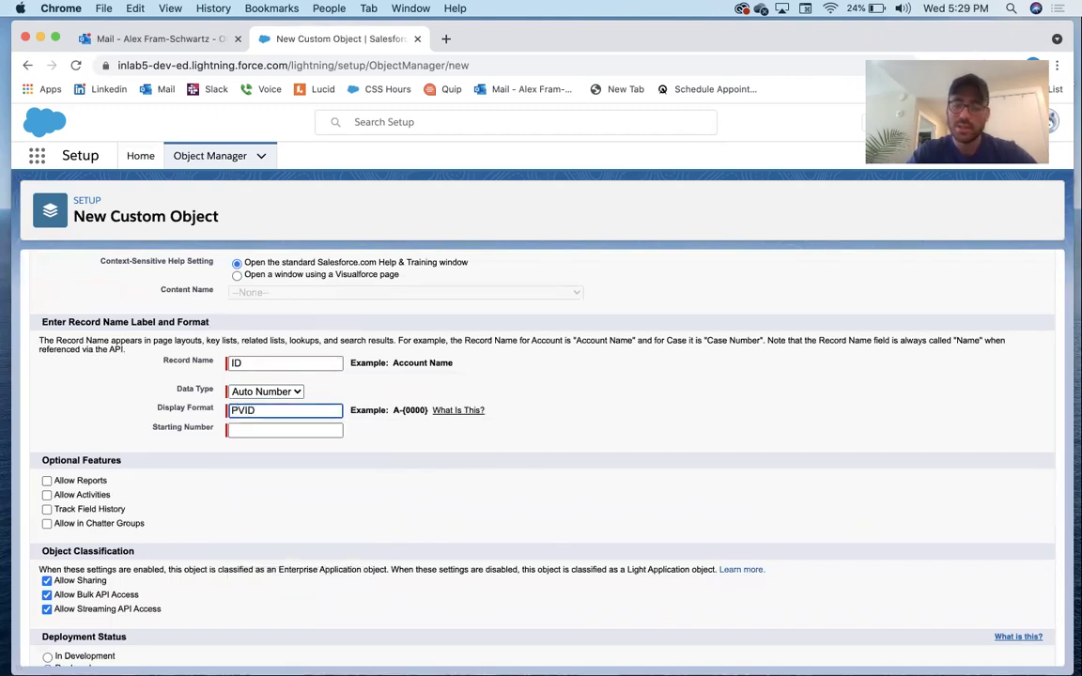
text(ID)
text({00})
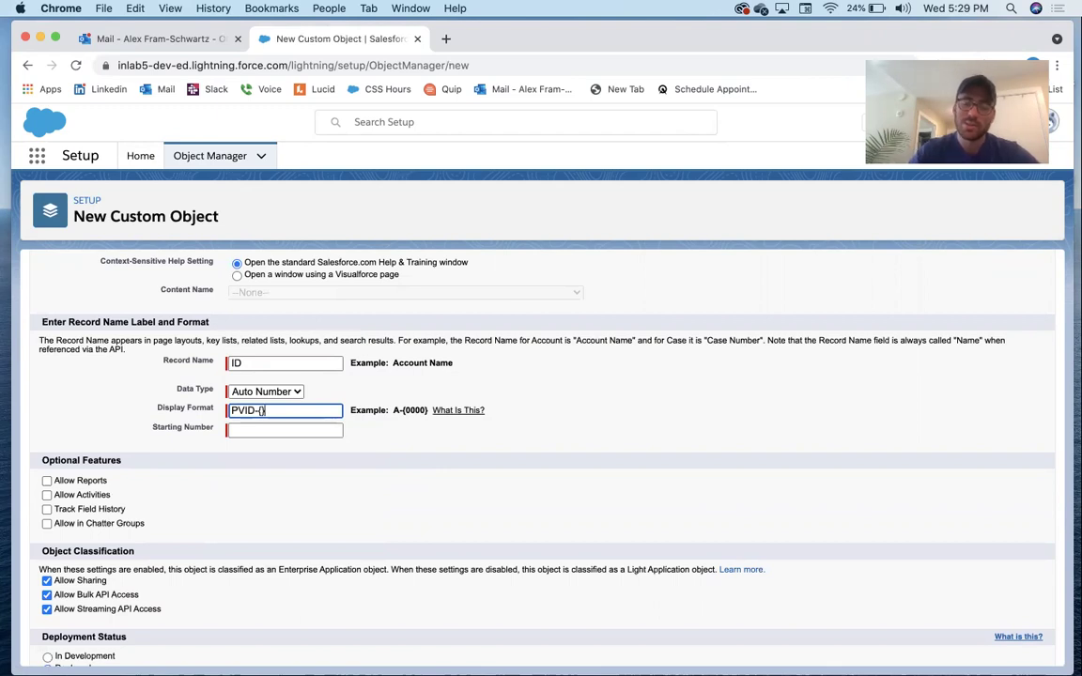
text(0})
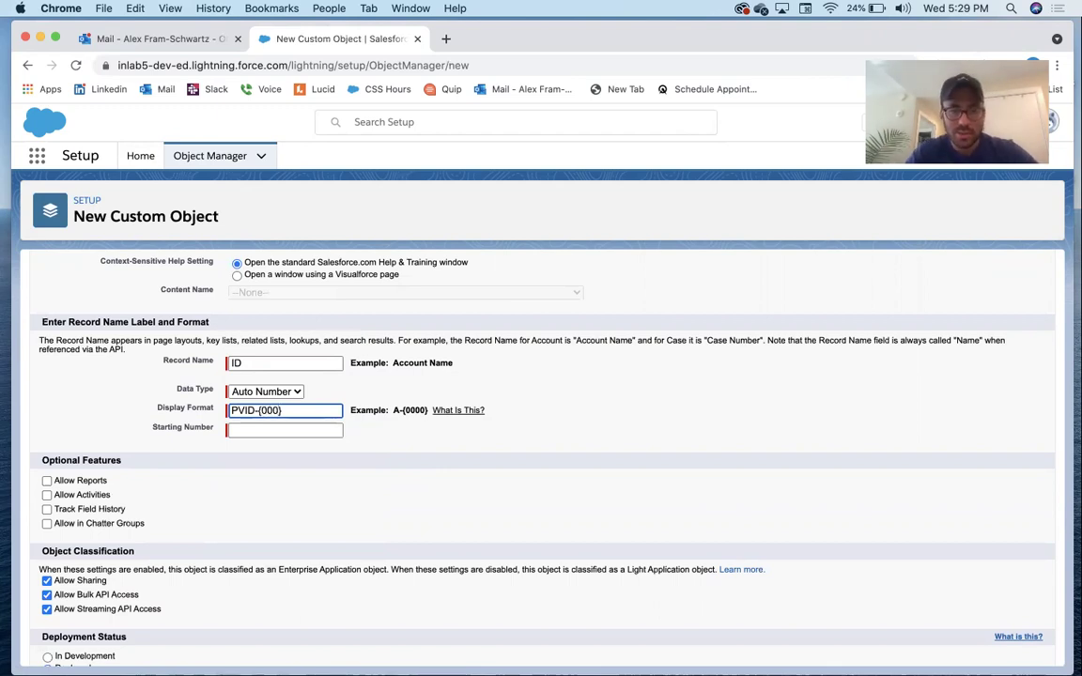
key(Tab)
text(12)
scroll(314, 426, down, 5)
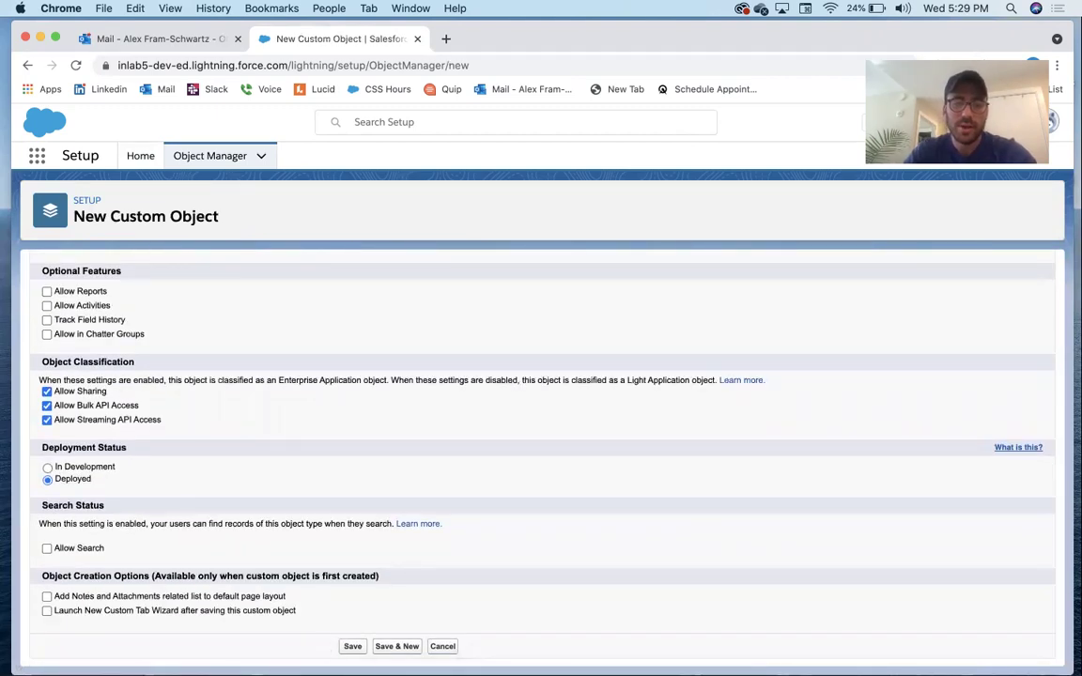
click(353, 647)
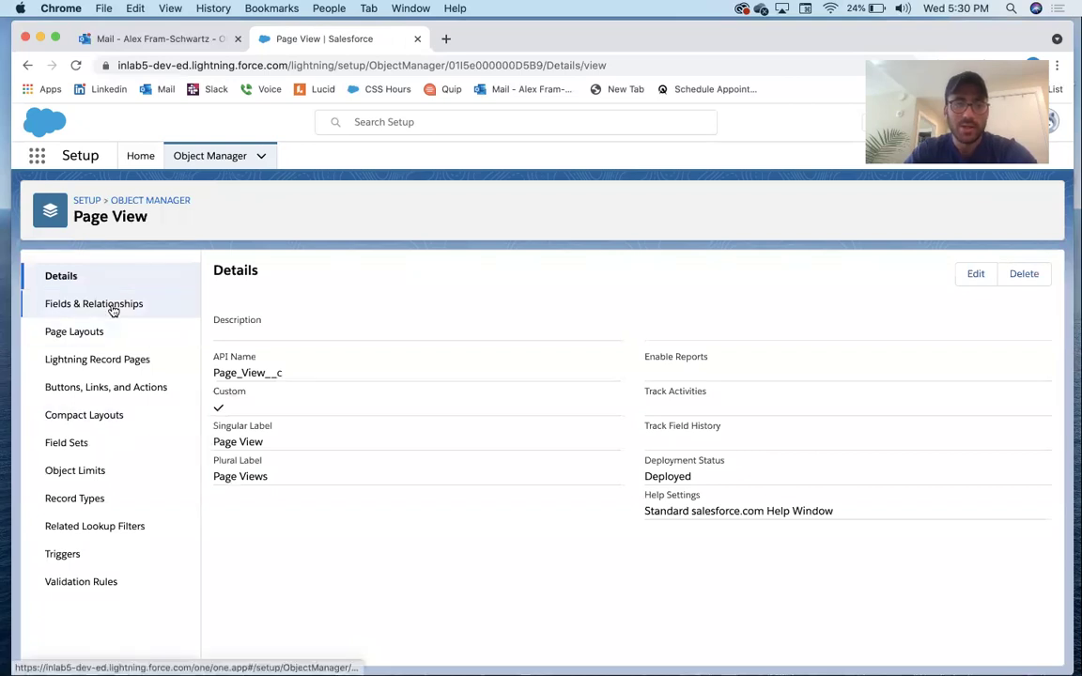
- Start a new custom field of type Date/Time on the Page View object
click(111, 307)
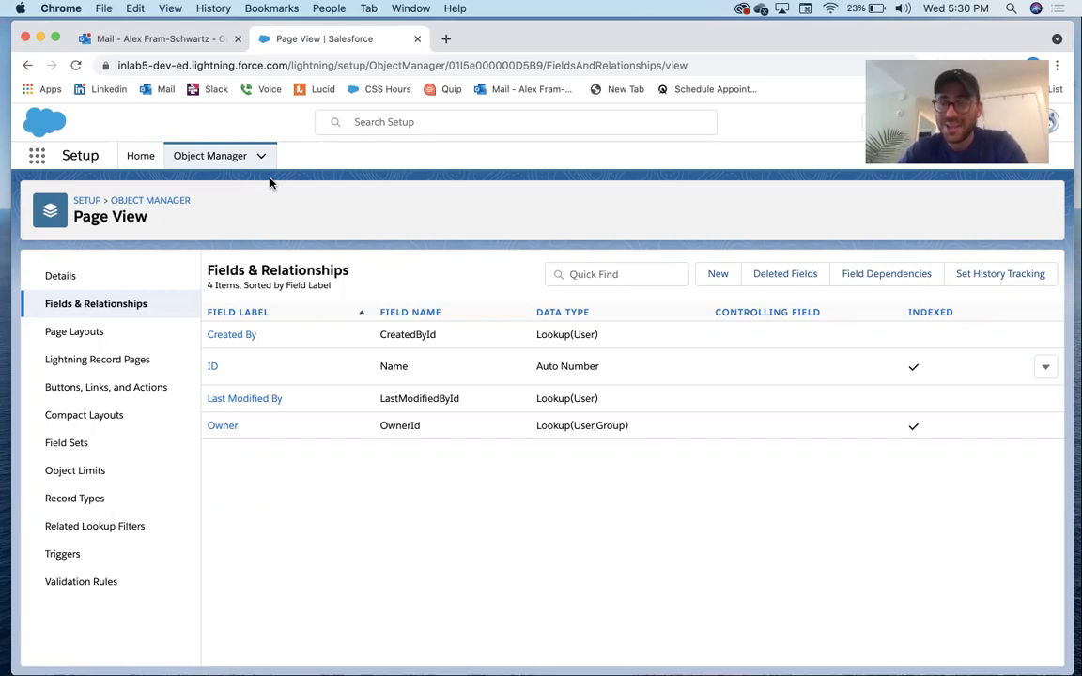
click(715, 273)
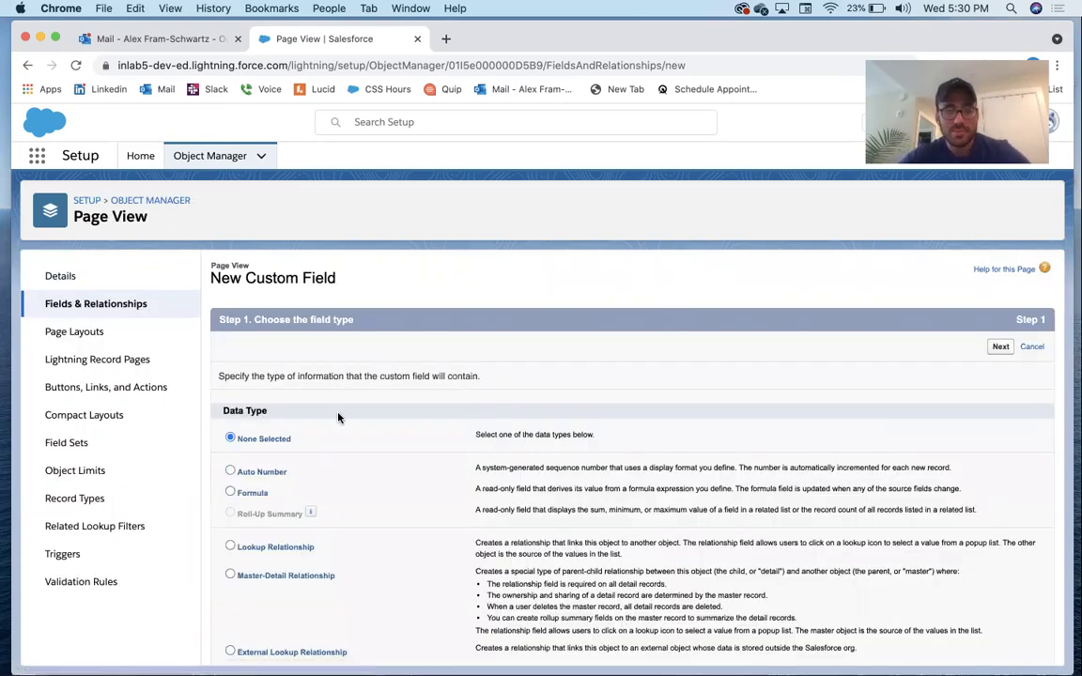
scroll(339, 418, down, 5)
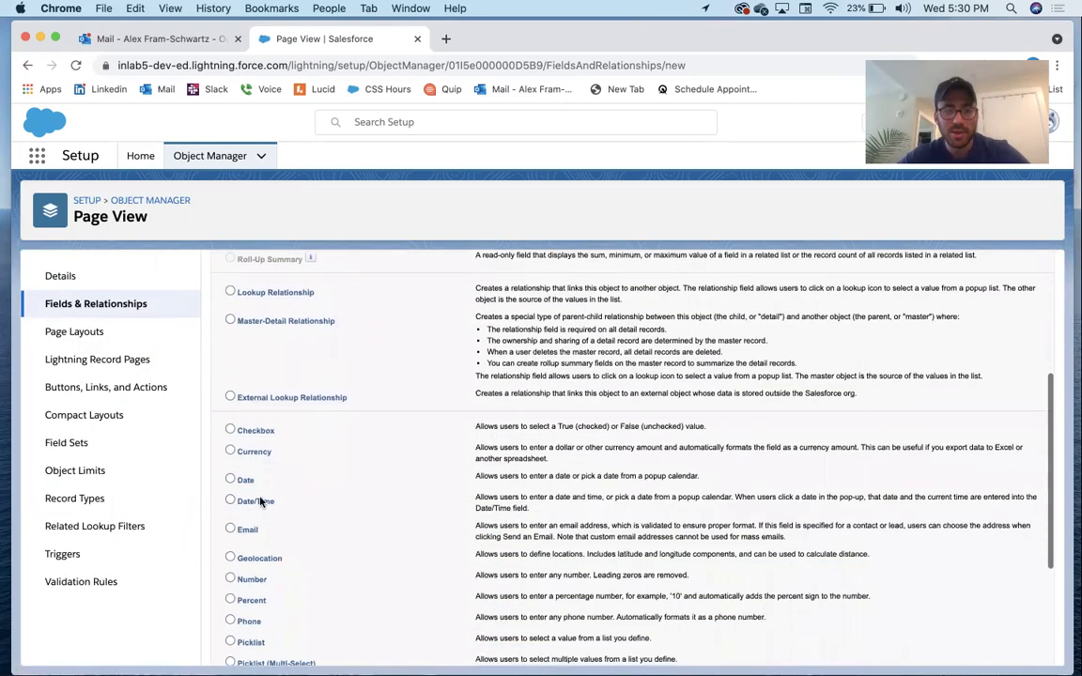
click(262, 502)
scroll(234, 450, up, 5)
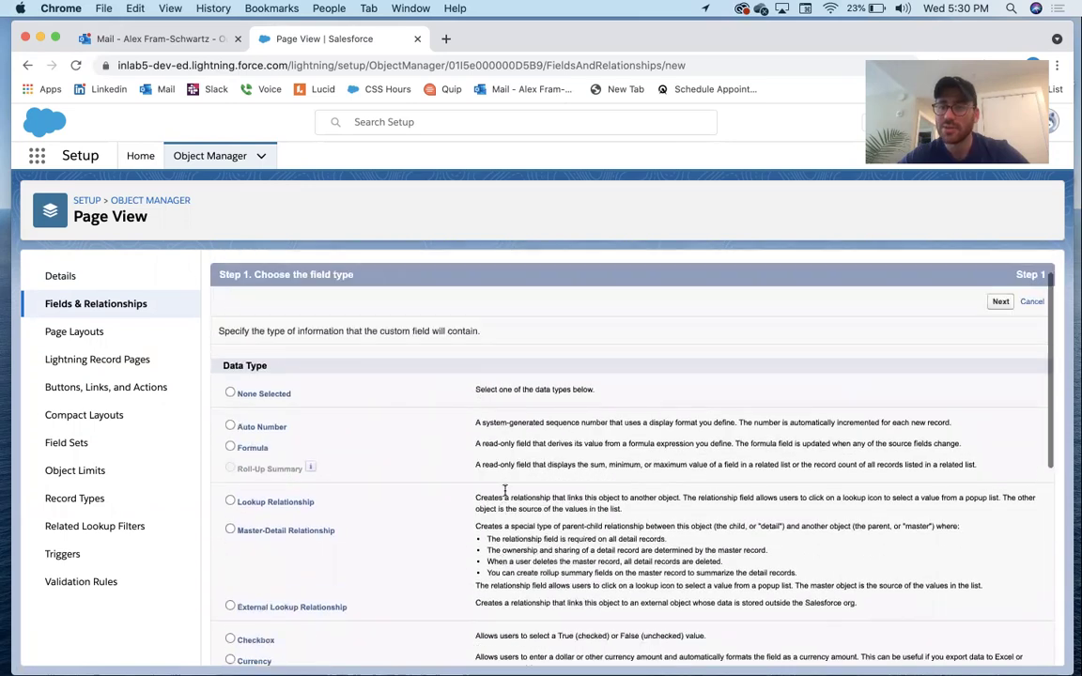
click(1000, 348)
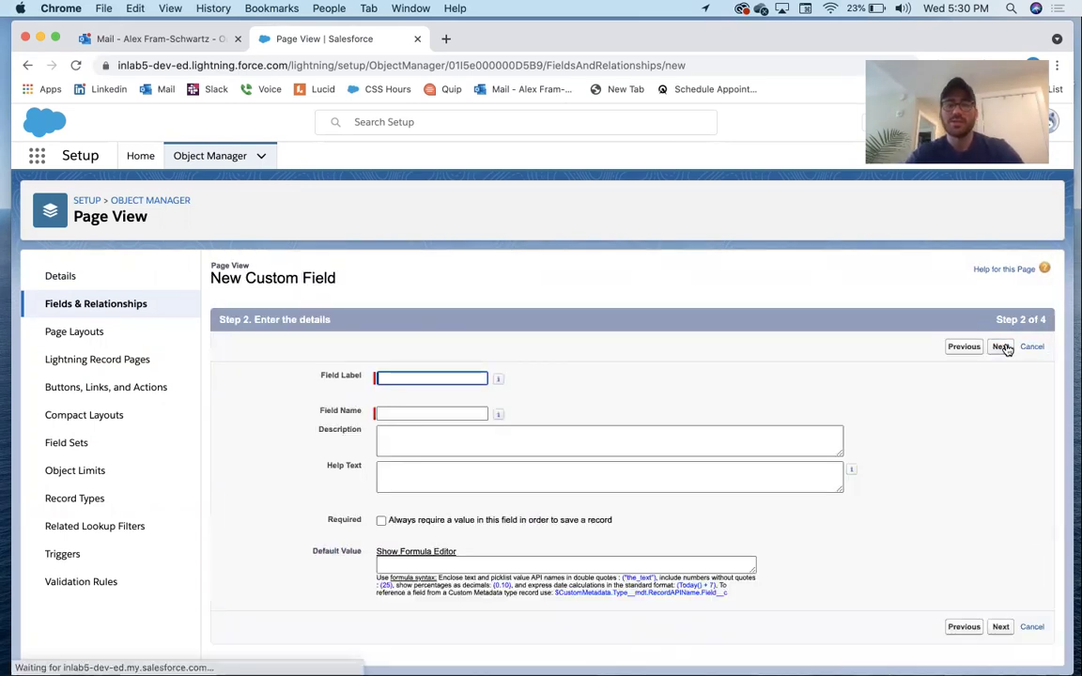
- Label the Date/Time field Date, accept the default field security and page layout, and save it
click(419, 379)
text(Da)
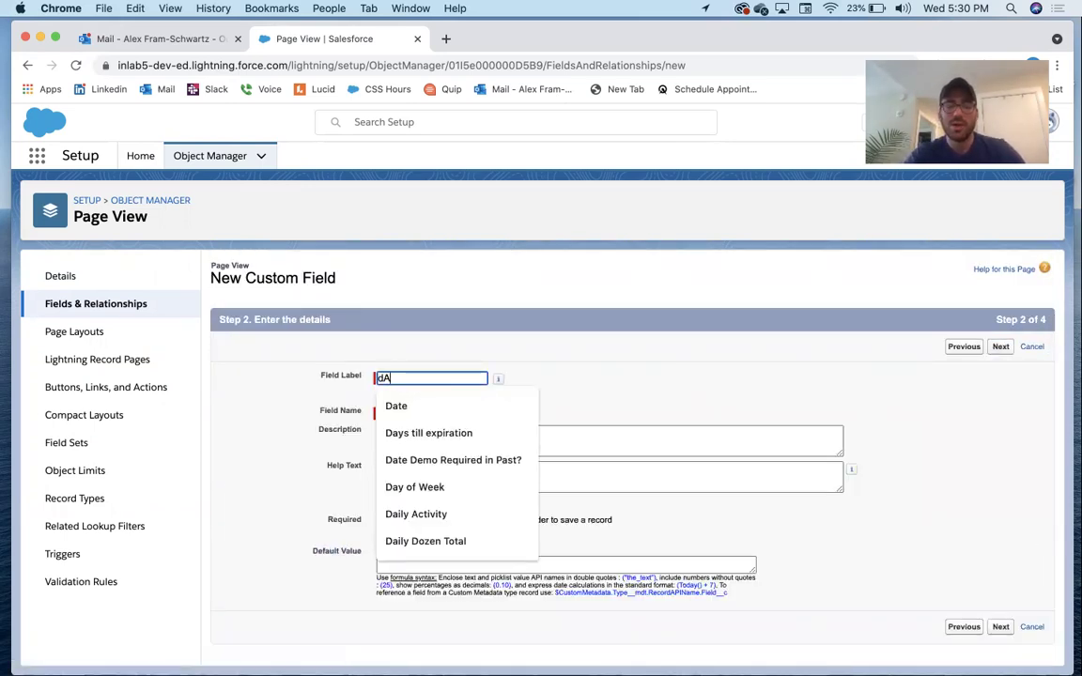
key(BackSpace)
text(ate)
key(Tab)
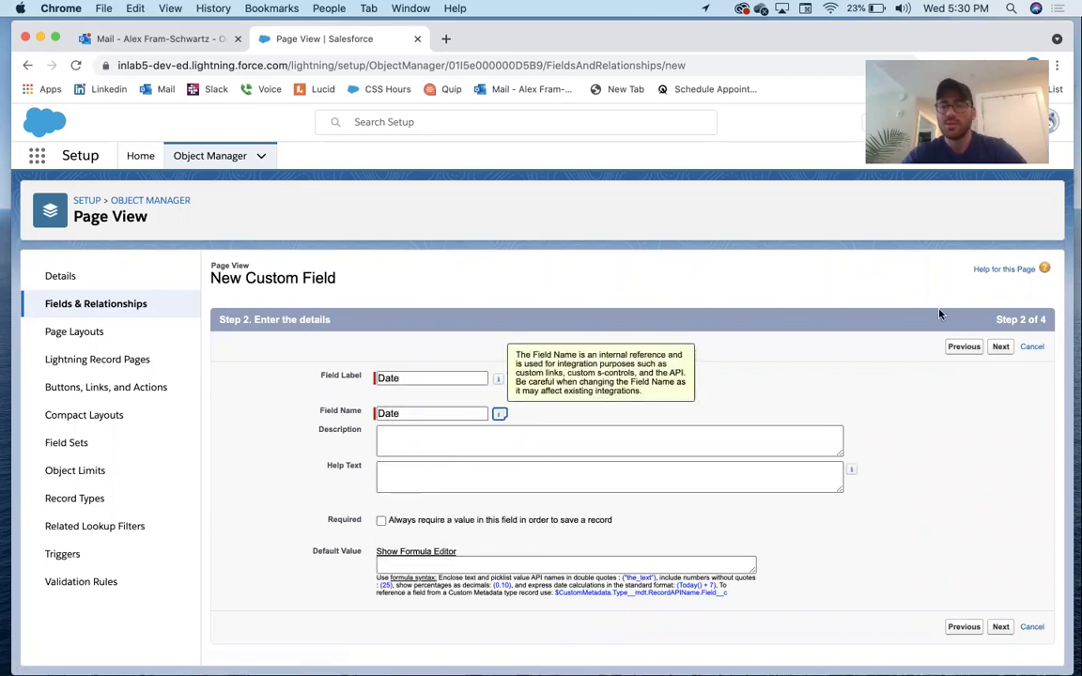
click(1002, 347)
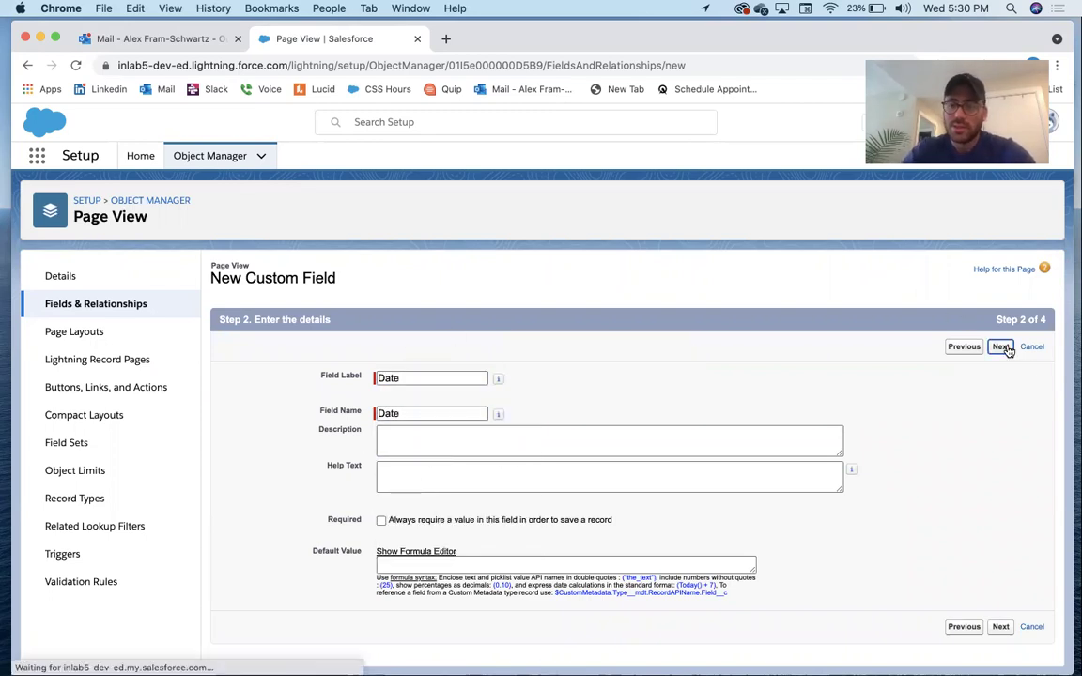
click(1002, 348)
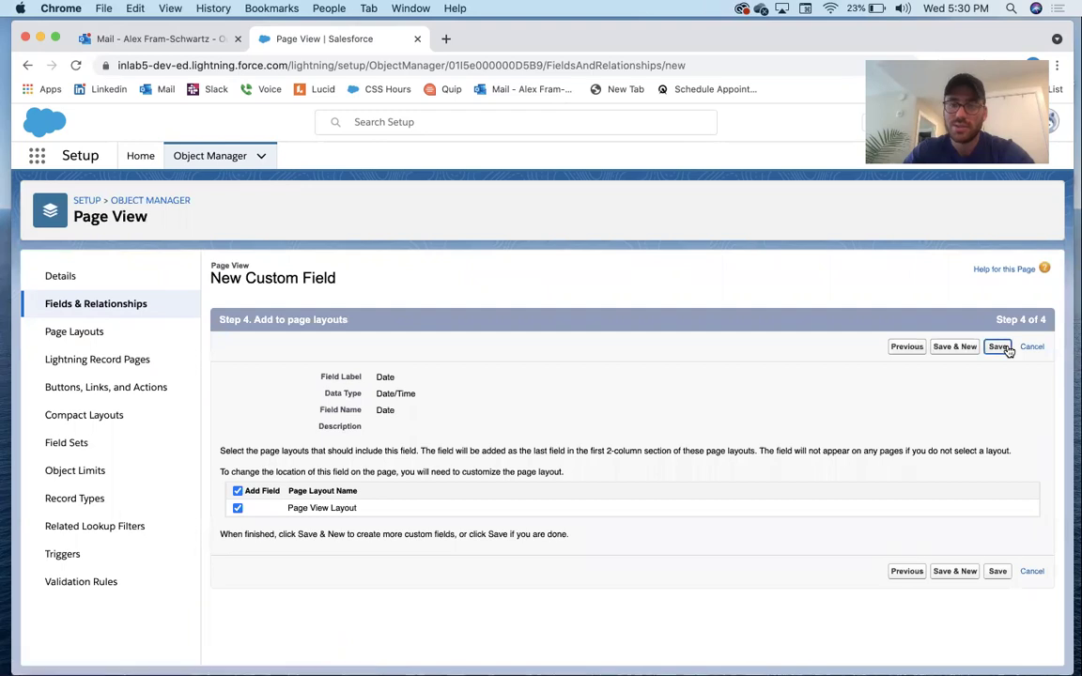
click(1001, 347)
- Start a new lookup relationship field on Page View with Account as the related object
click(726, 273)
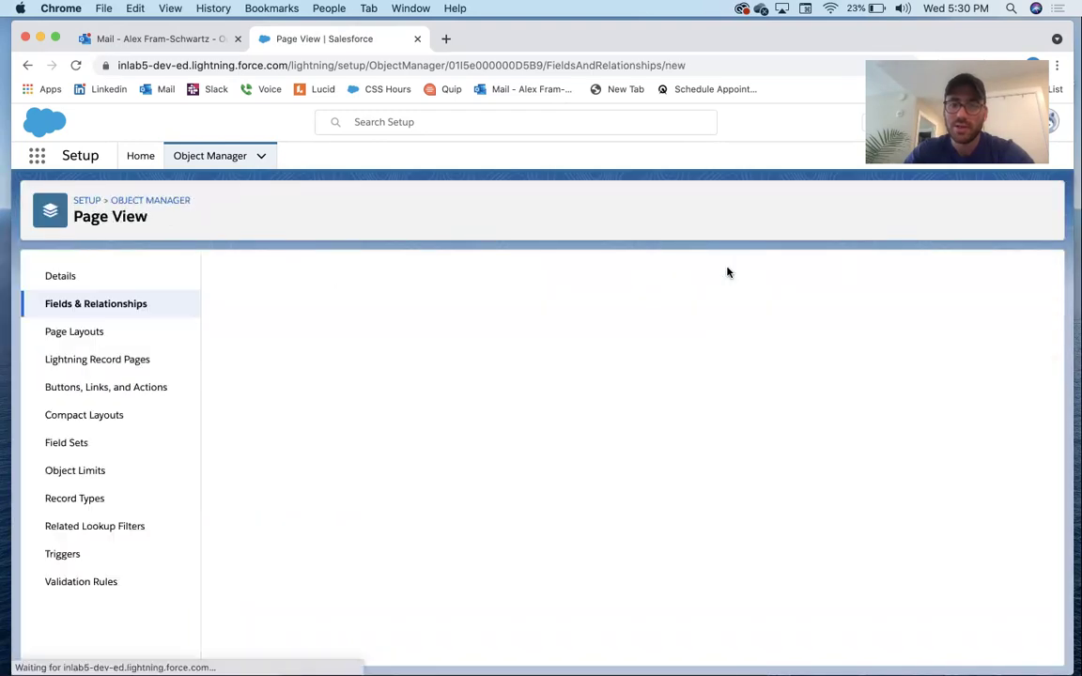
scroll(488, 343, down, 1)
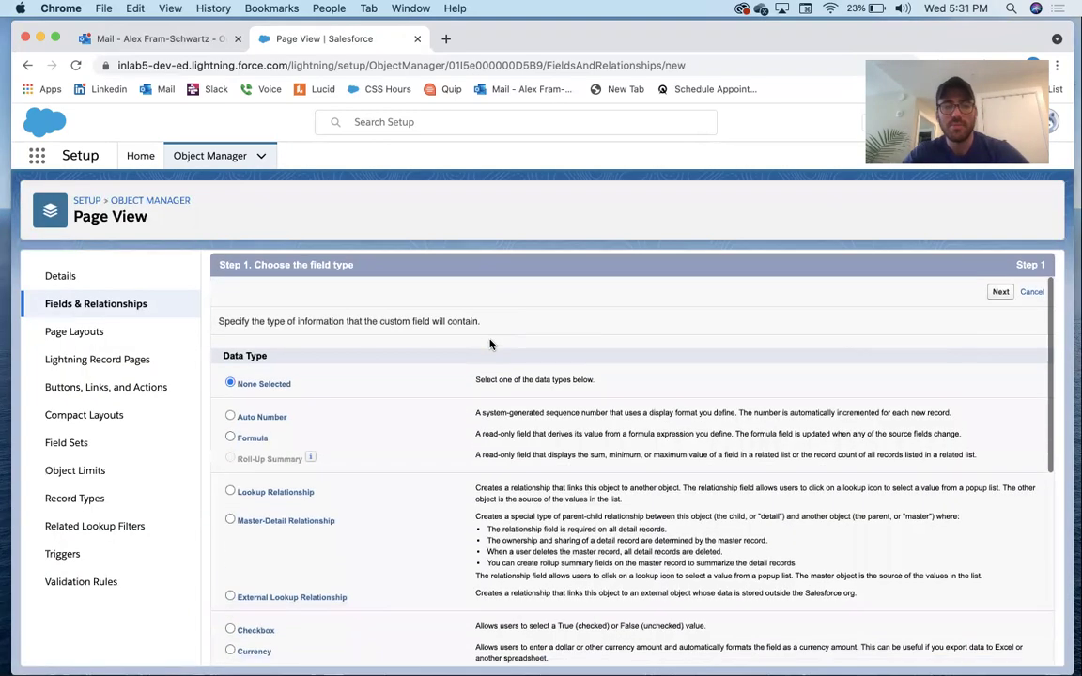
click(301, 493)
scroll(1005, 338, up, 1)
click(1001, 347)
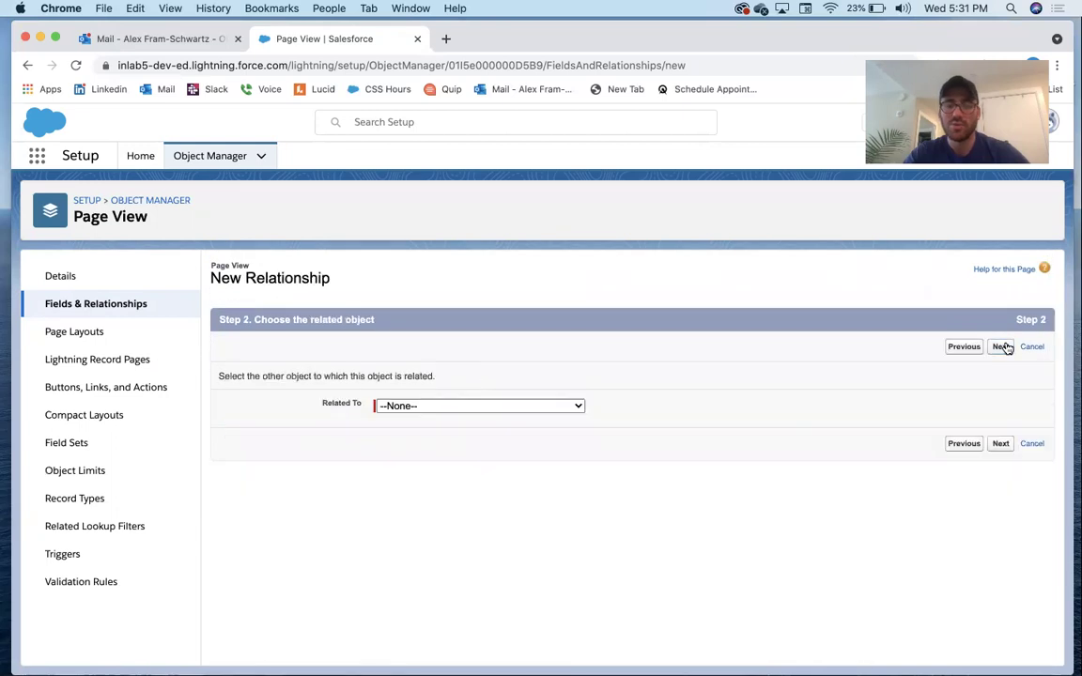
click(502, 405)
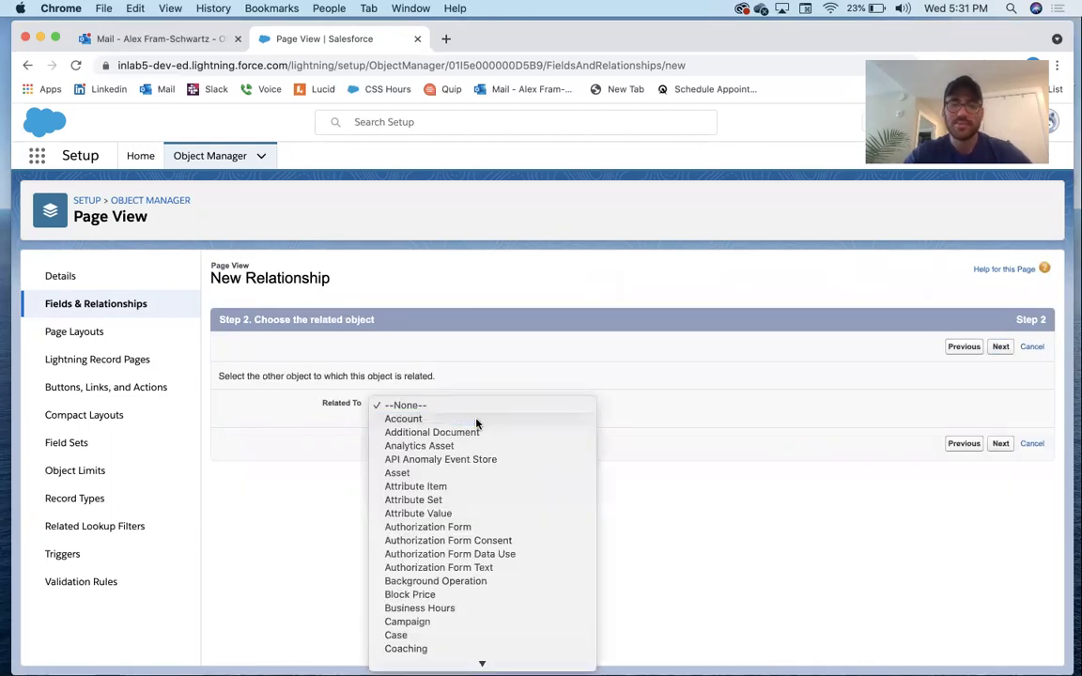
click(476, 422)
click(999, 347)
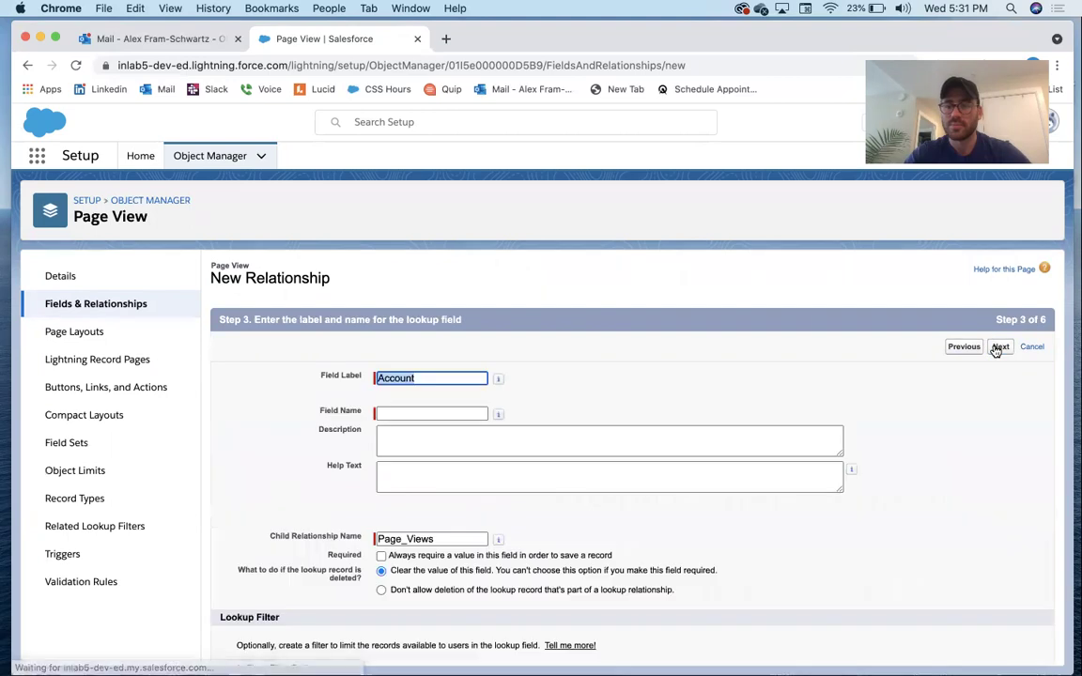
- Keep Account as the lookup's label and name, accept the default security, layouts and related lists, and save the field
key(Tab)
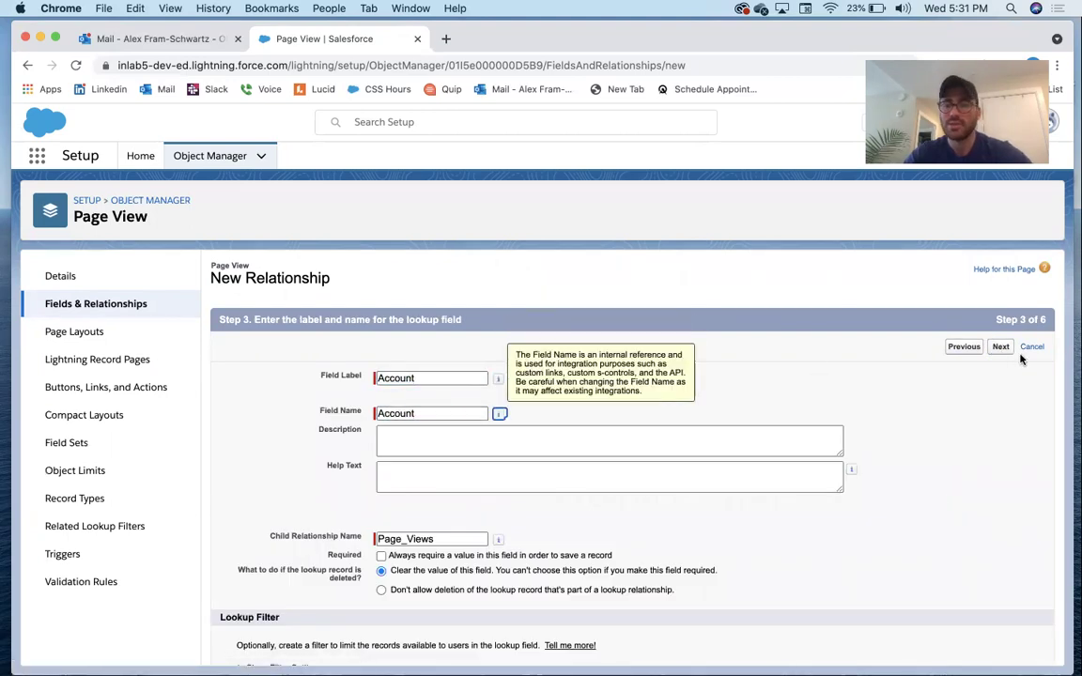
click(1003, 348)
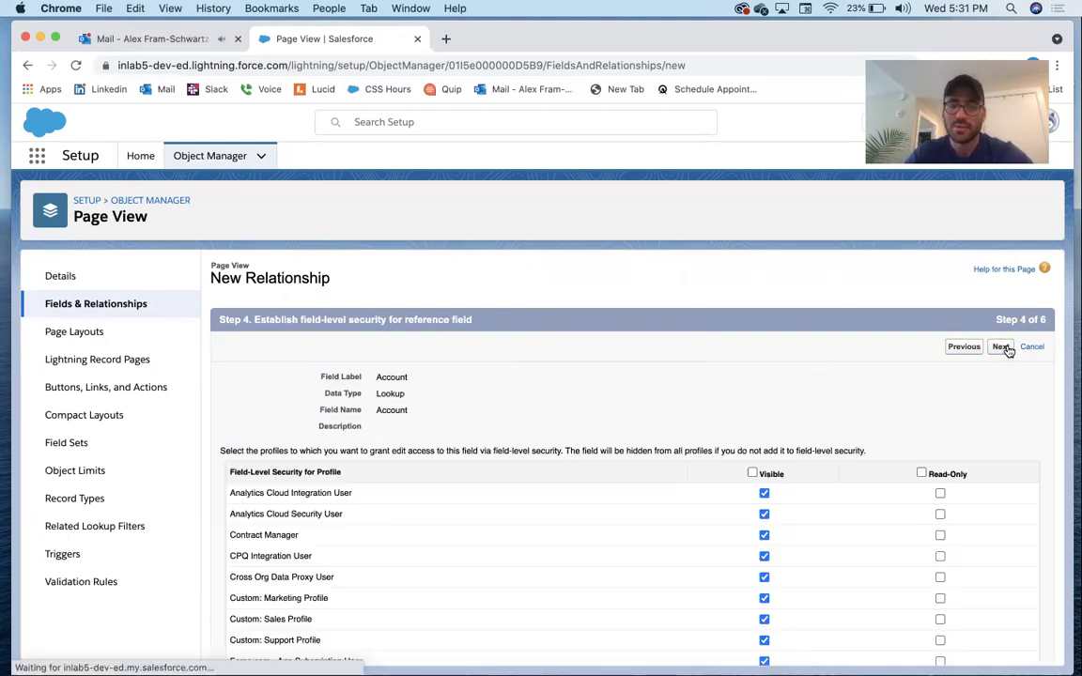
click(1000, 346)
click(1001, 346)
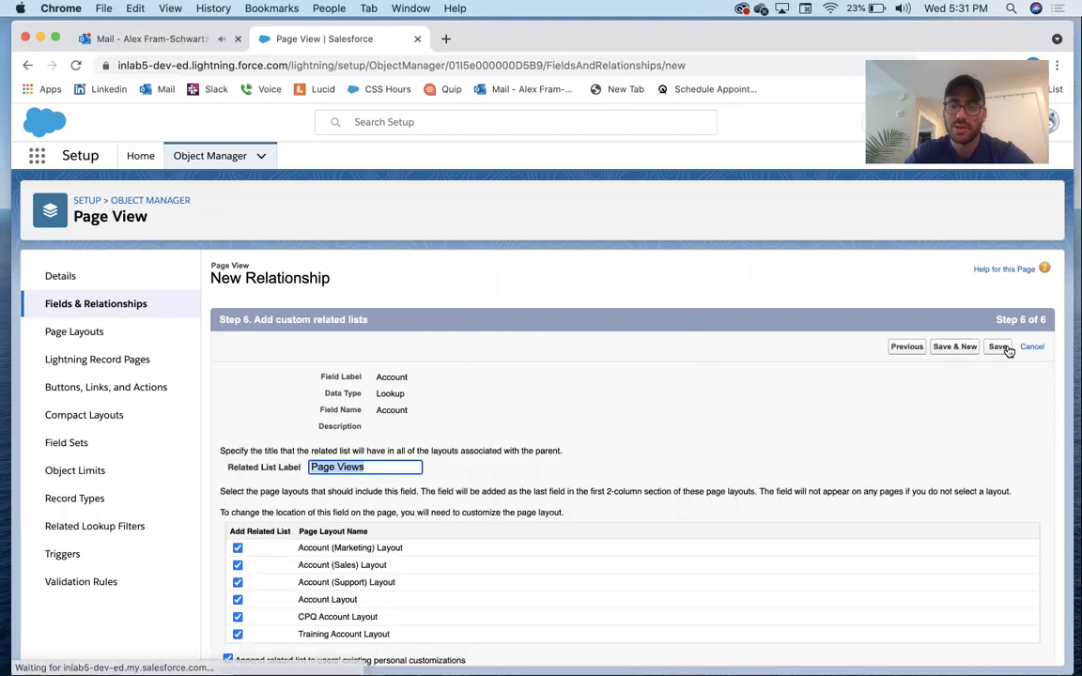
click(998, 346)
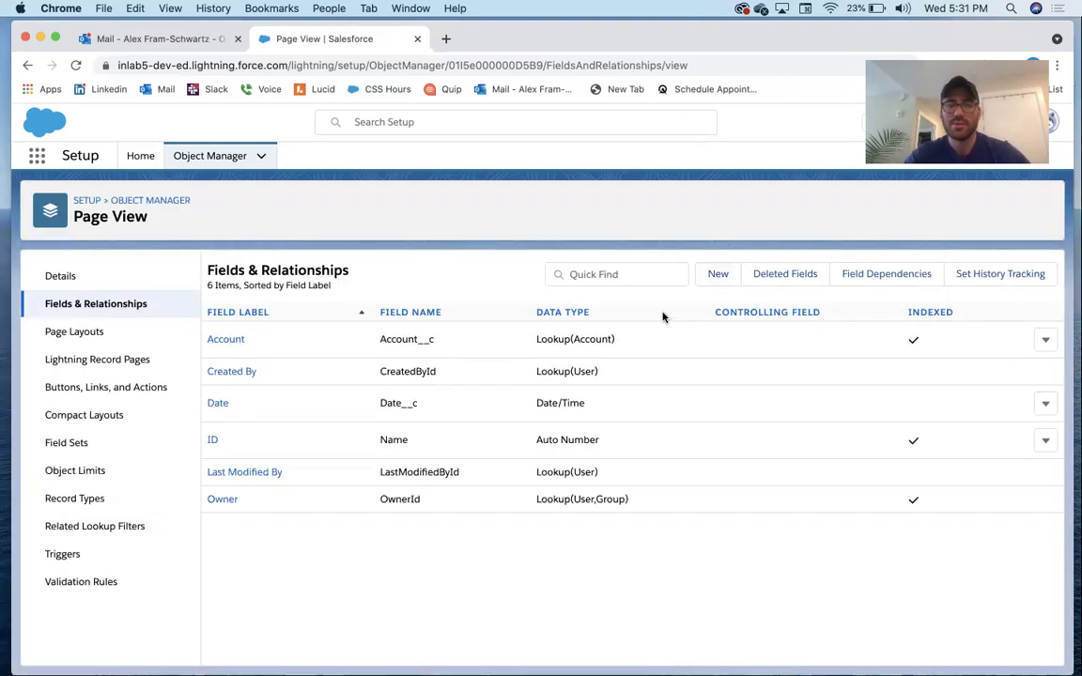
- Start another lookup relationship field on Page View with User as the related object
click(719, 275)
scroll(346, 441, down, 4)
scroll(255, 378, up, 3)
click(273, 504)
click(1000, 305)
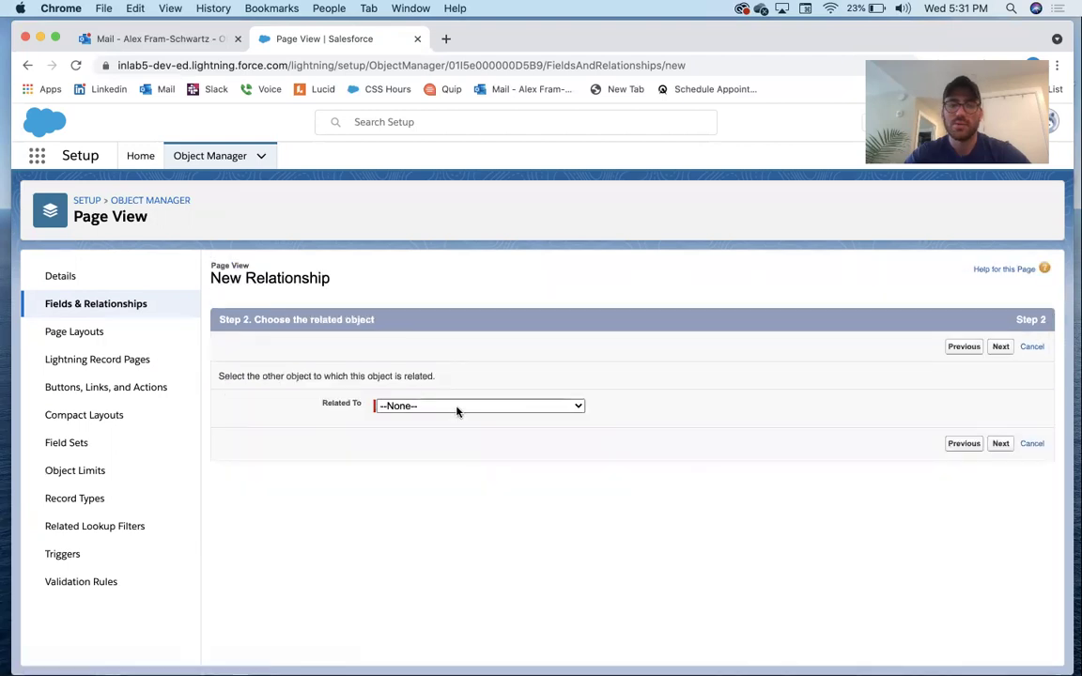
click(461, 406)
click(404, 650)
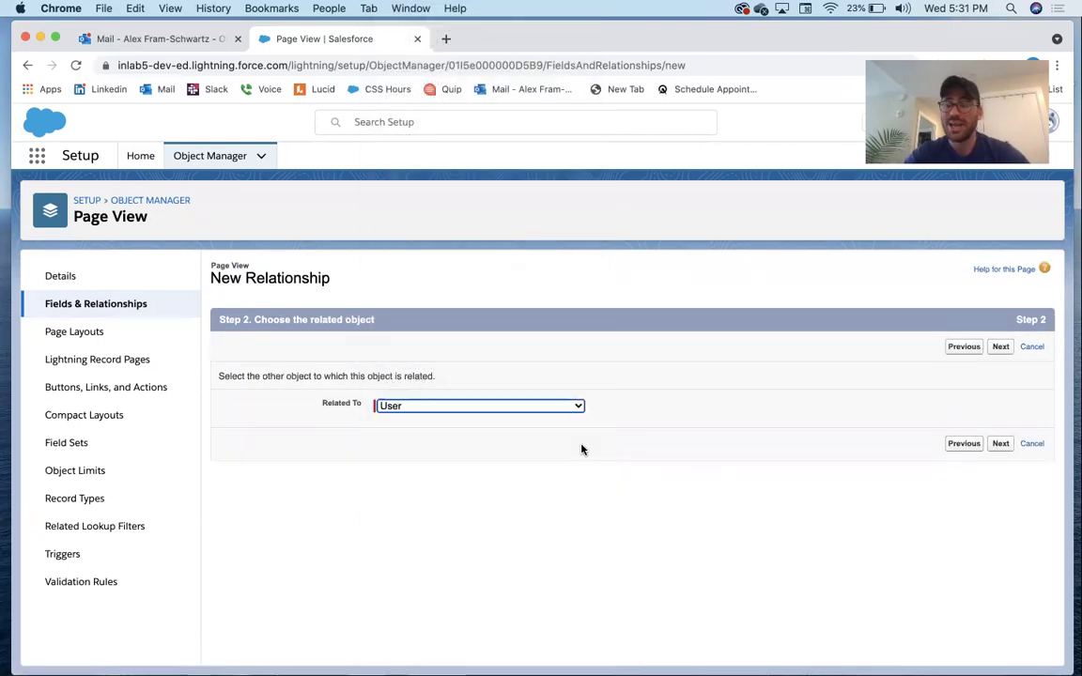
click(1000, 348)
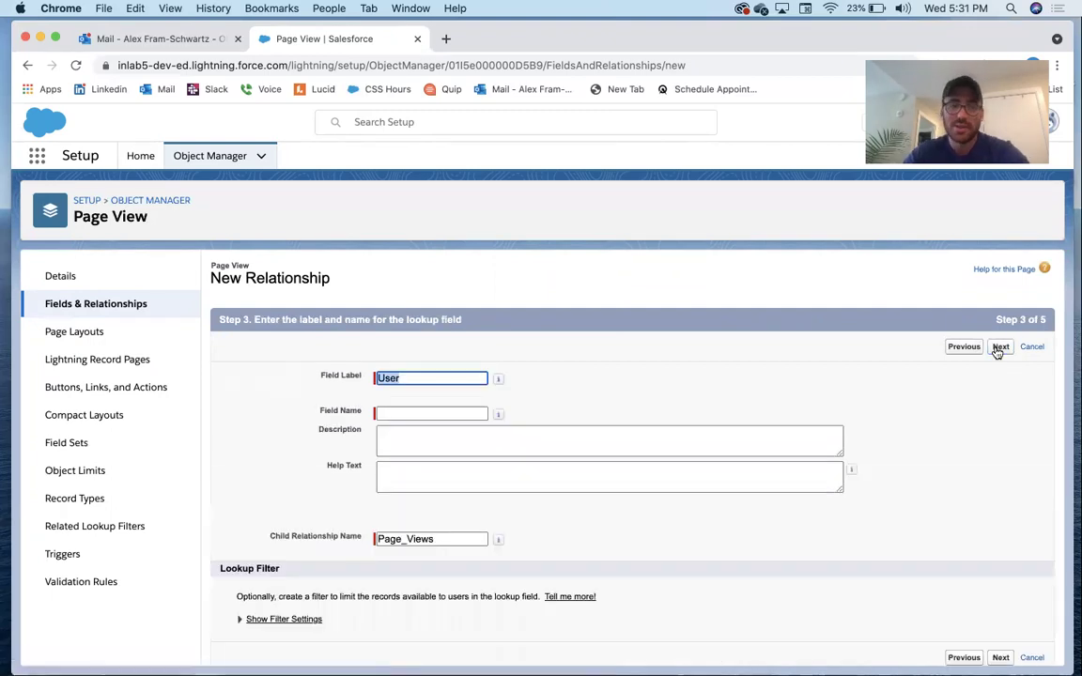
- Keep User as the lookup's label and name, accept the default security and page layout, and save the field
mouse_move(499, 377)
click(999, 348)
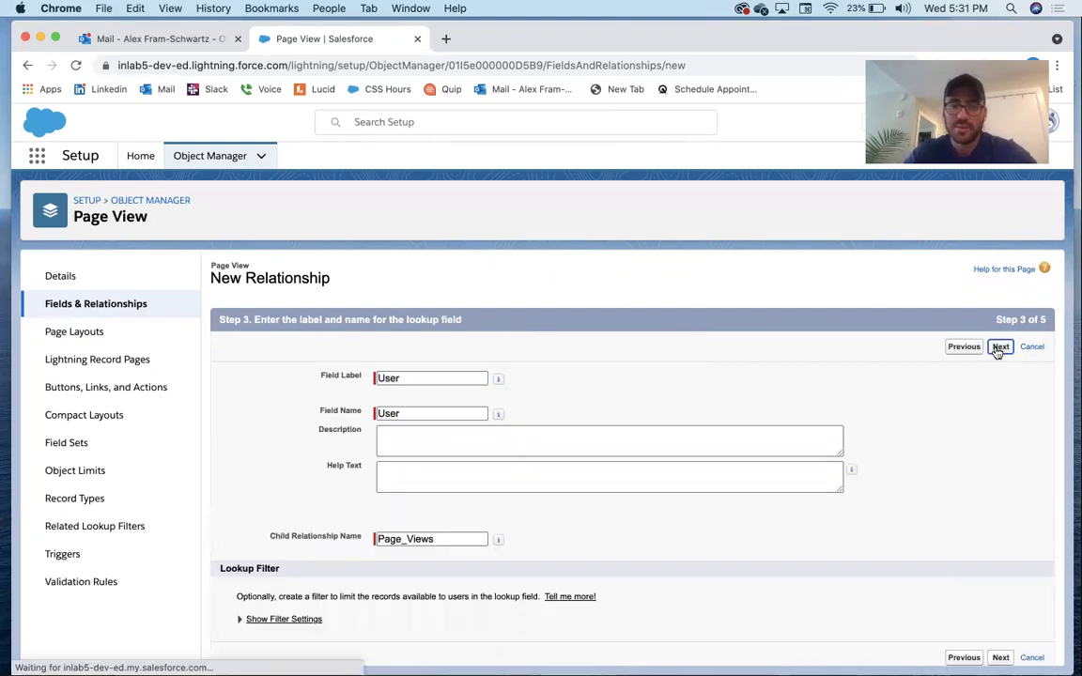
click(999, 347)
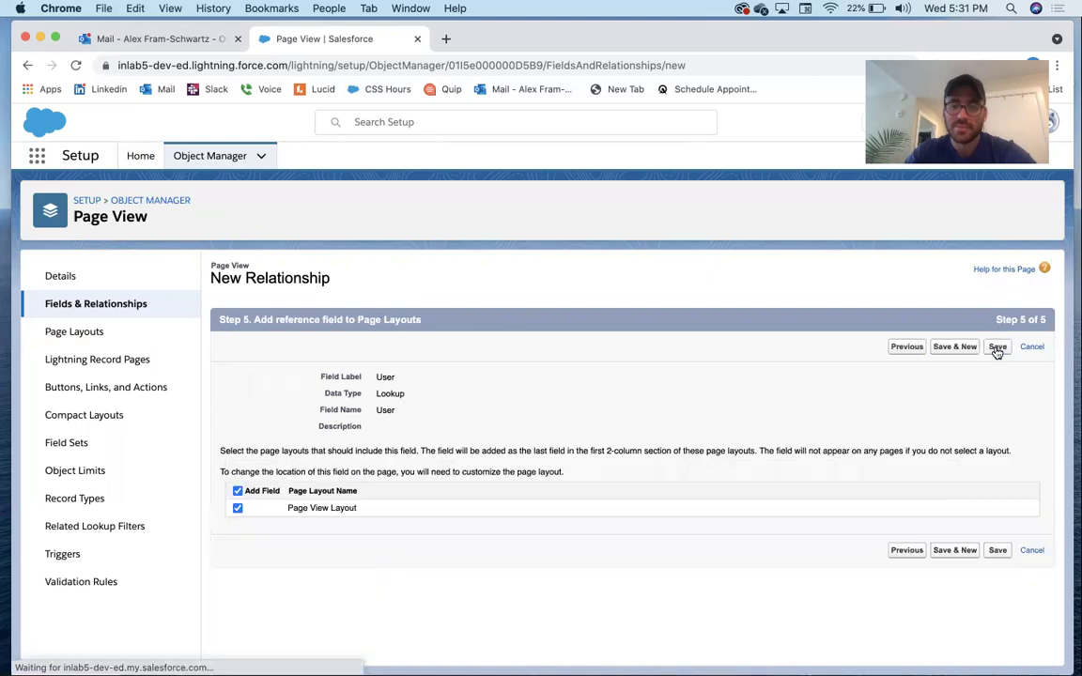
click(997, 347)
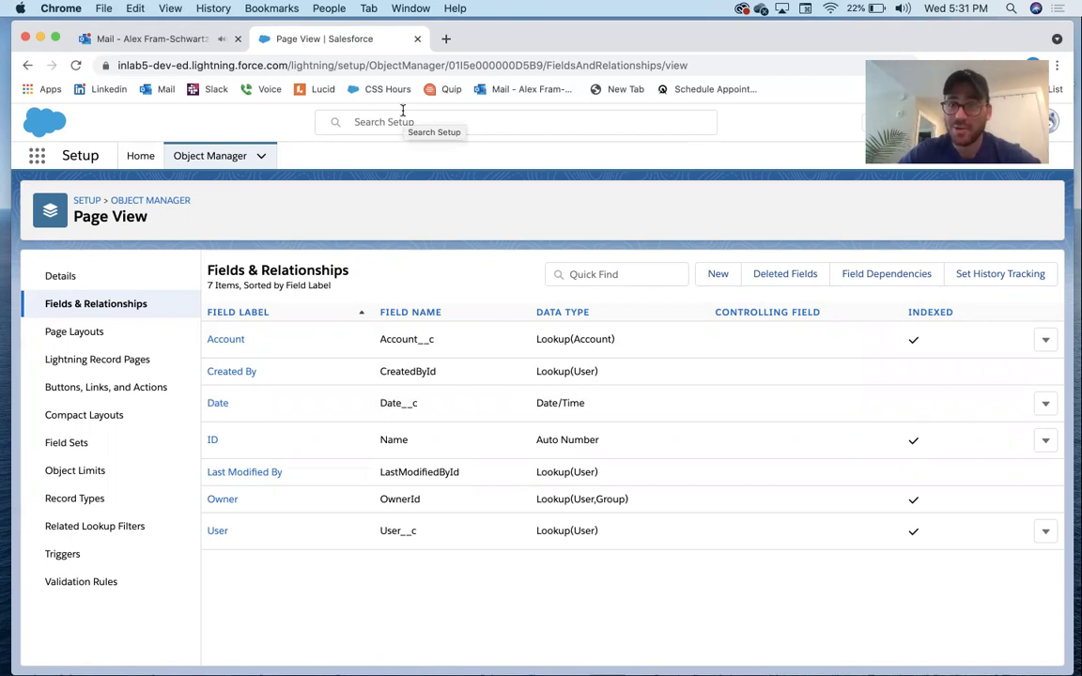
- Search the Setup home page for flow and open the Flows list
click(141, 155)
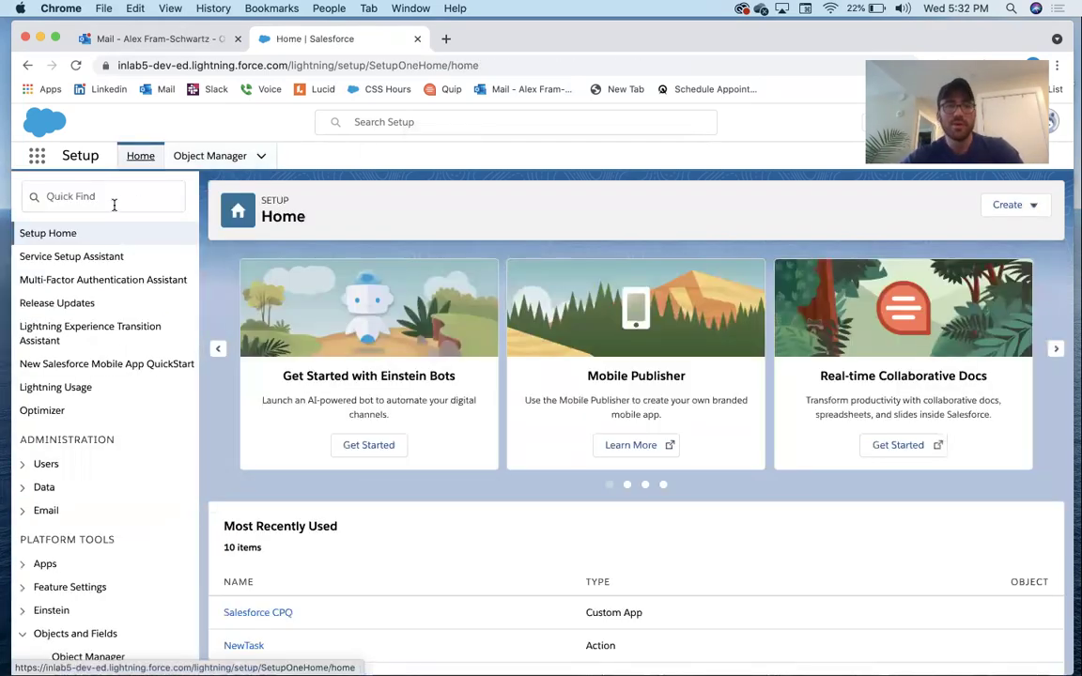
click(116, 201)
text(flow)
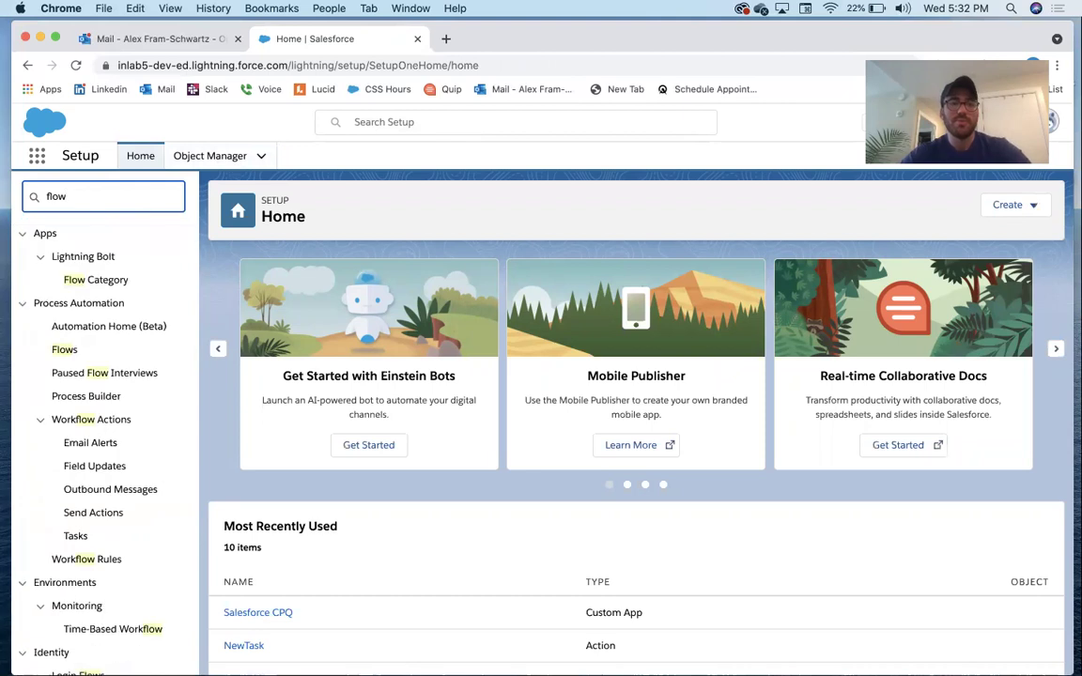
click(65, 348)
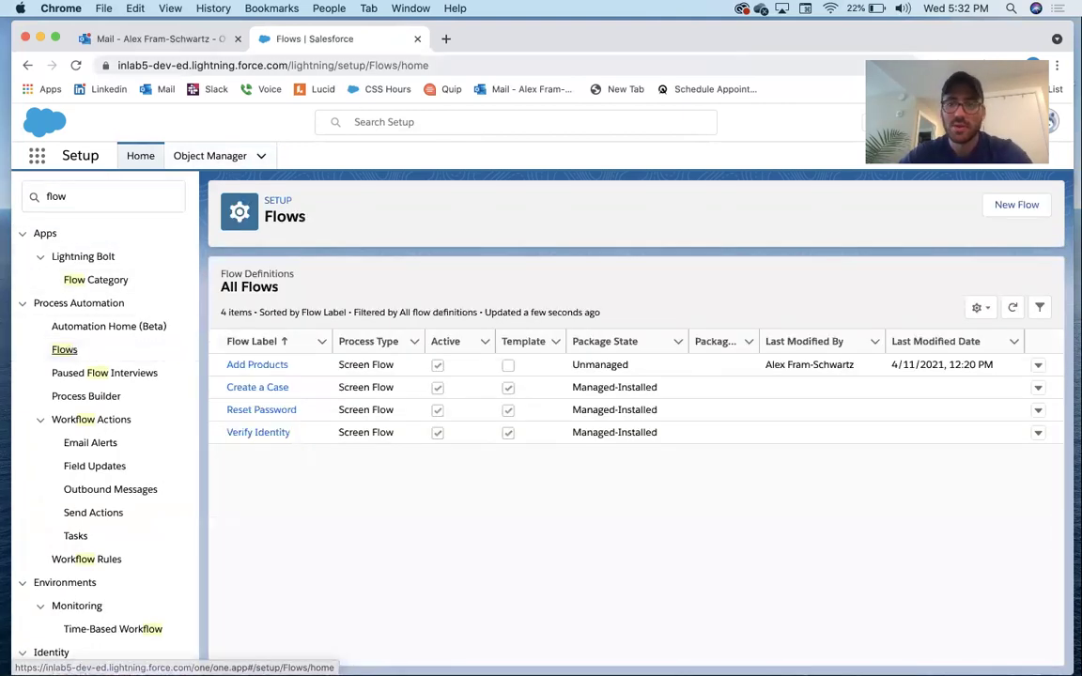
- Create a new Screen Flow and choose Auto-Layout as the way to build it
click(1013, 205)
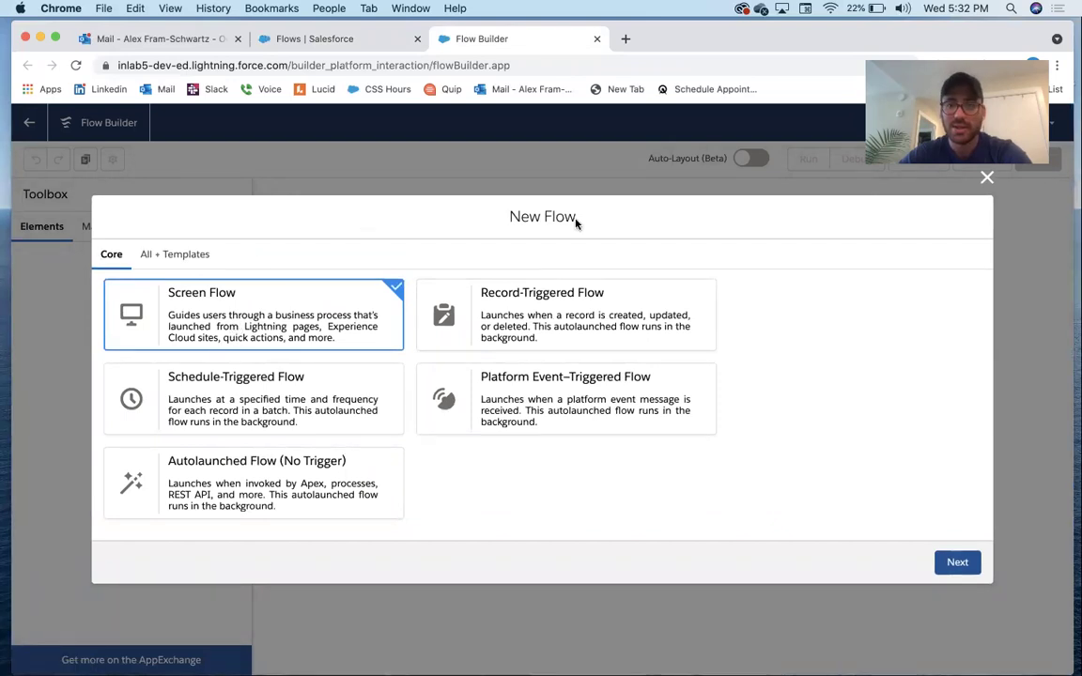
click(955, 562)
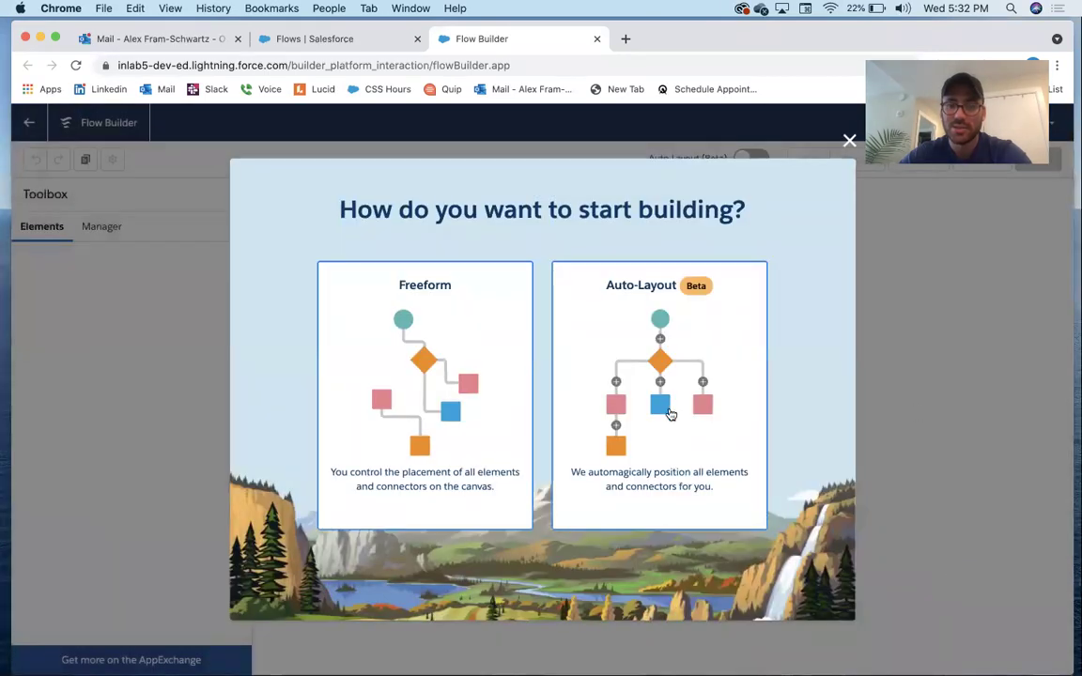
click(671, 417)
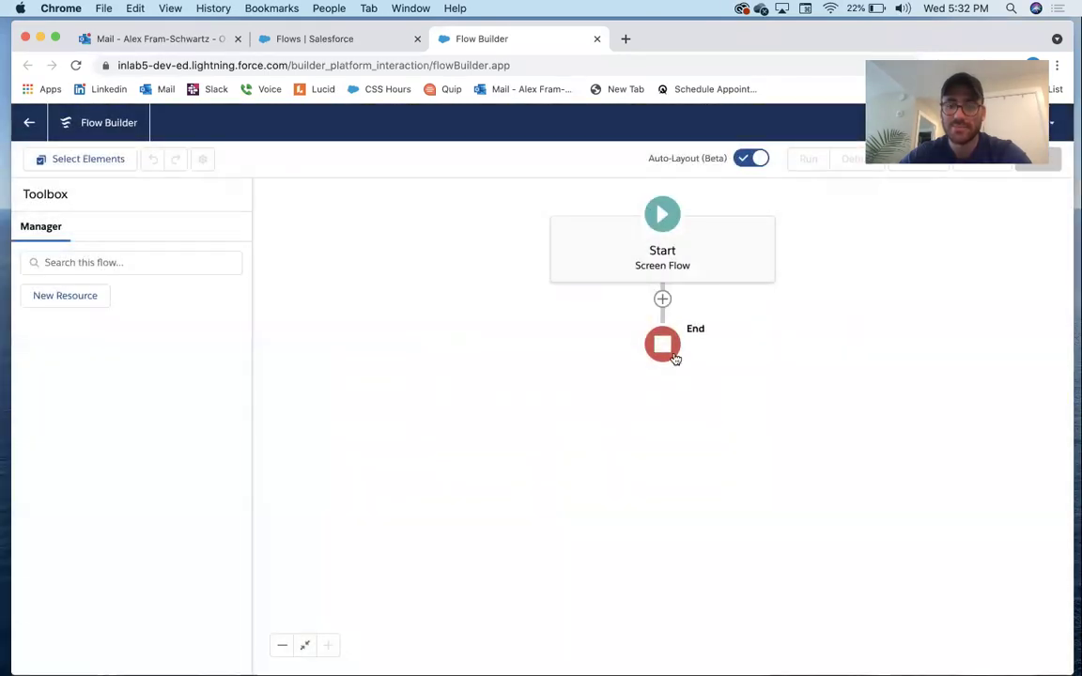
click(663, 298)
click(662, 259)
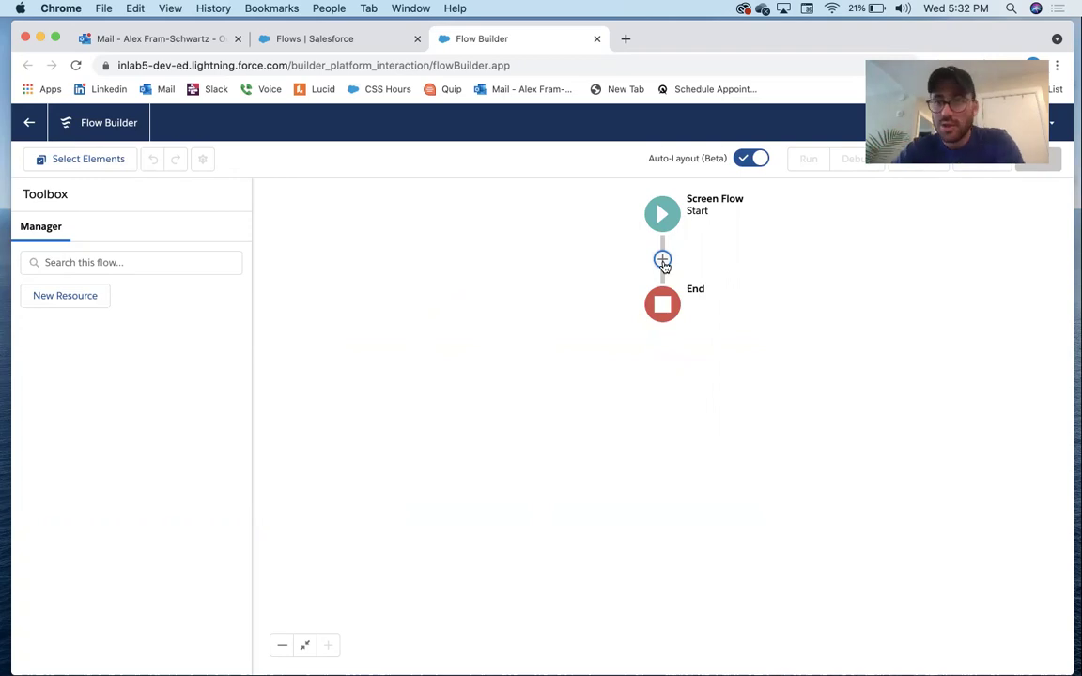
- Start a new flow resource of type Variable with the API name recordId
click(57, 301)
click(263, 334)
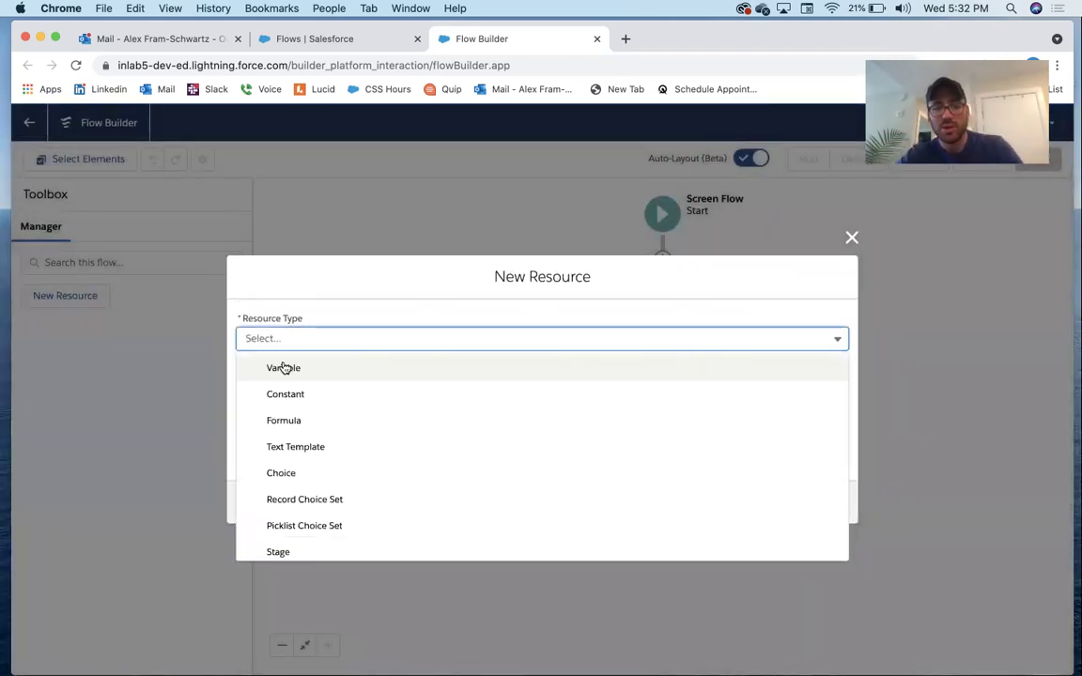
click(283, 367)
click(283, 363)
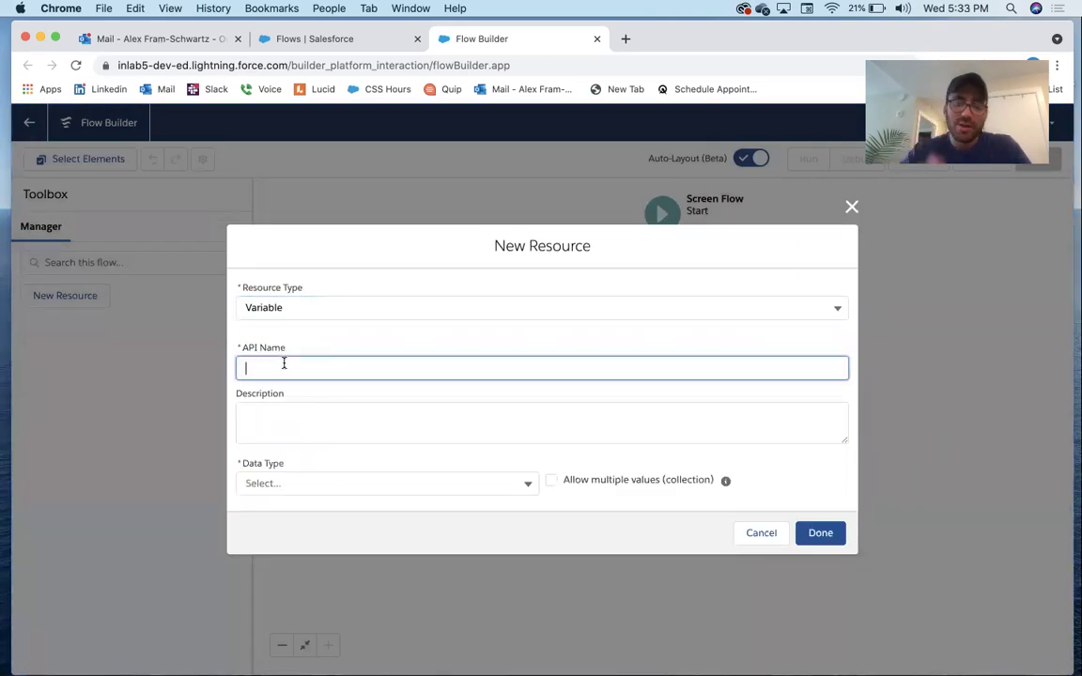
text(record)
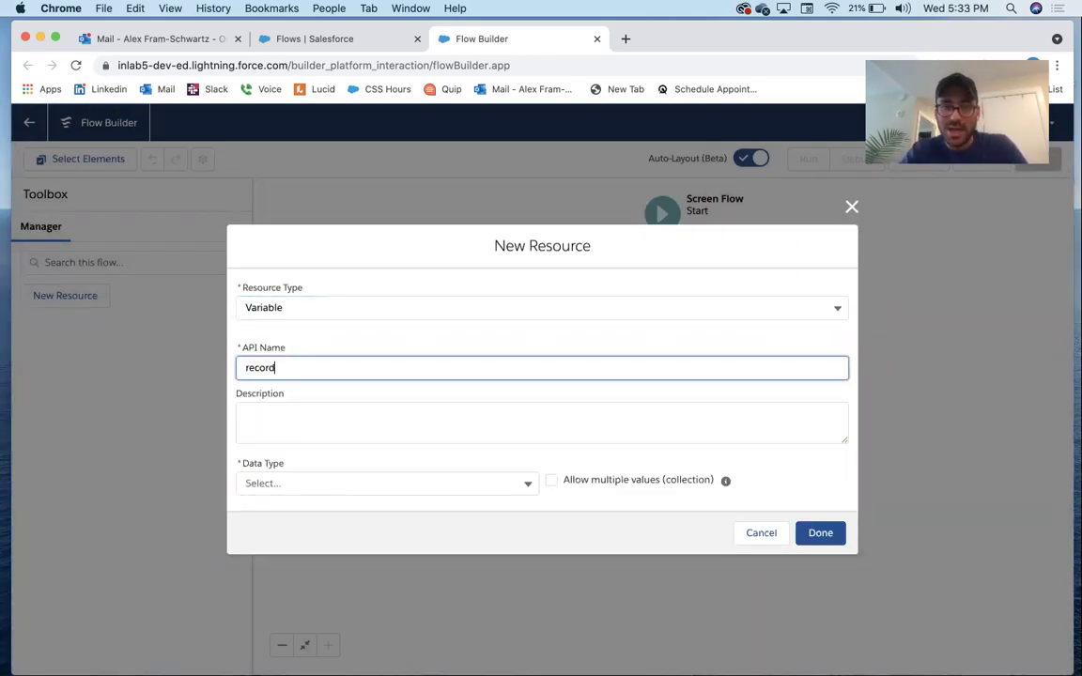
text(I)
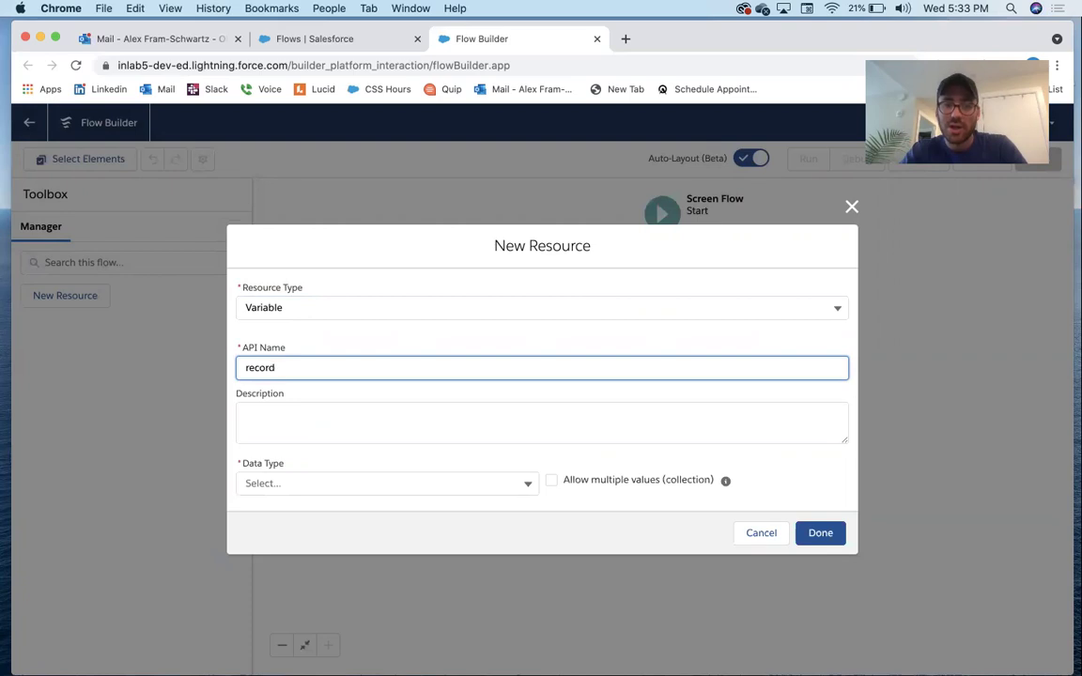
text(d)
key(Tab)
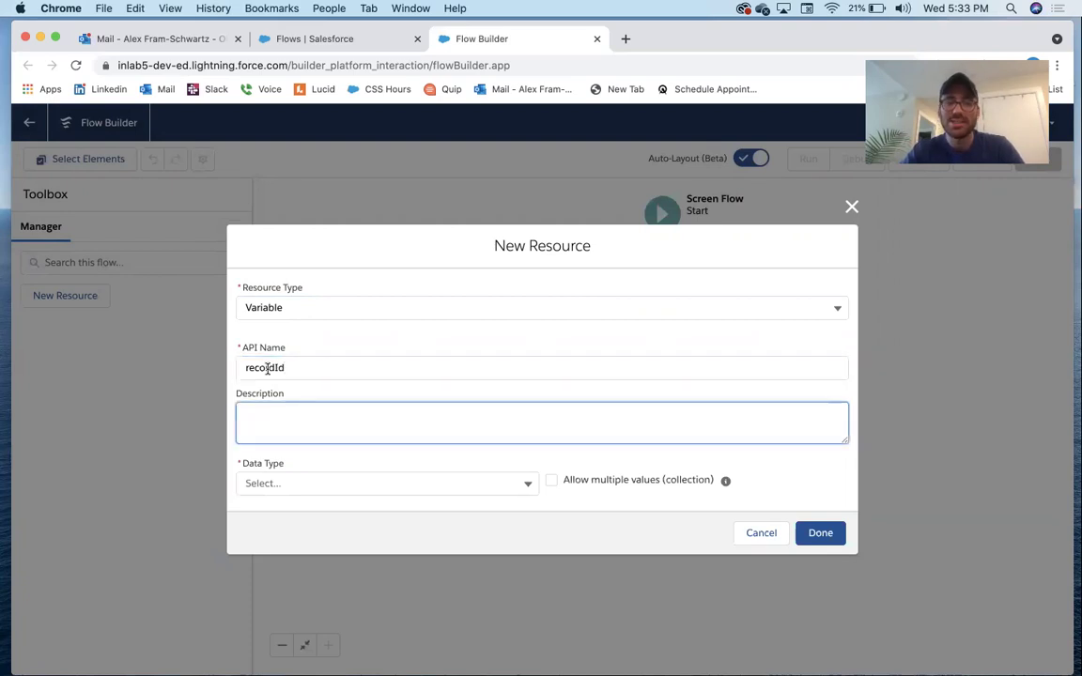
- Give the variable the description recordId and the Text data type, make it available for input, and finish it
double_click(304, 366)
key(super+c)
click(266, 415)
key(super+v)
click(279, 481)
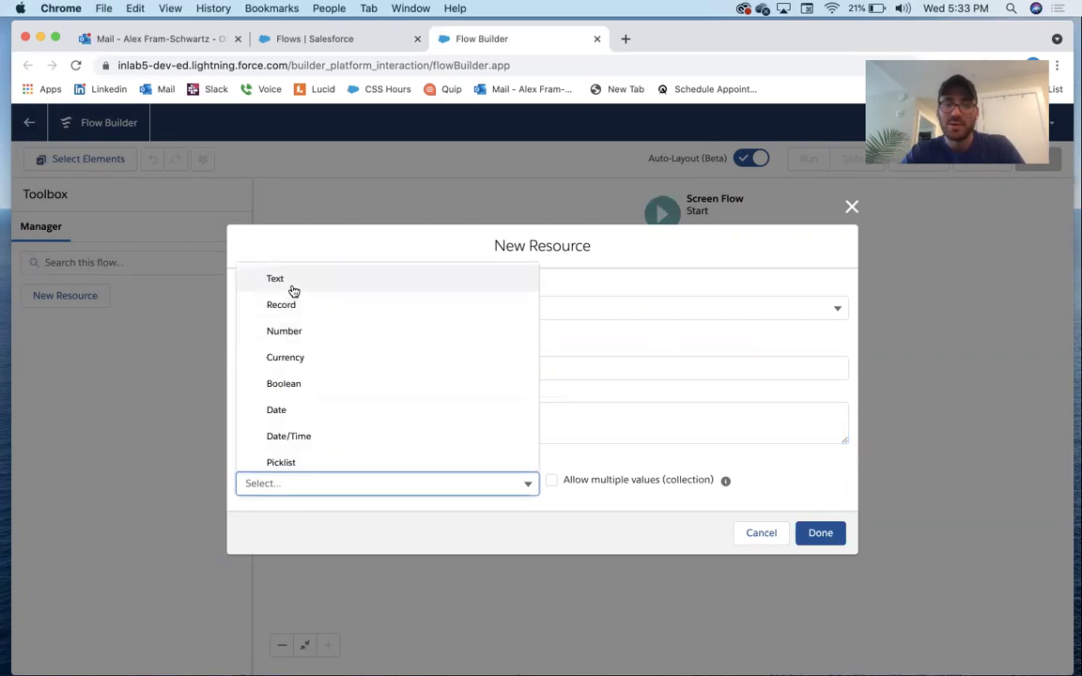
click(290, 290)
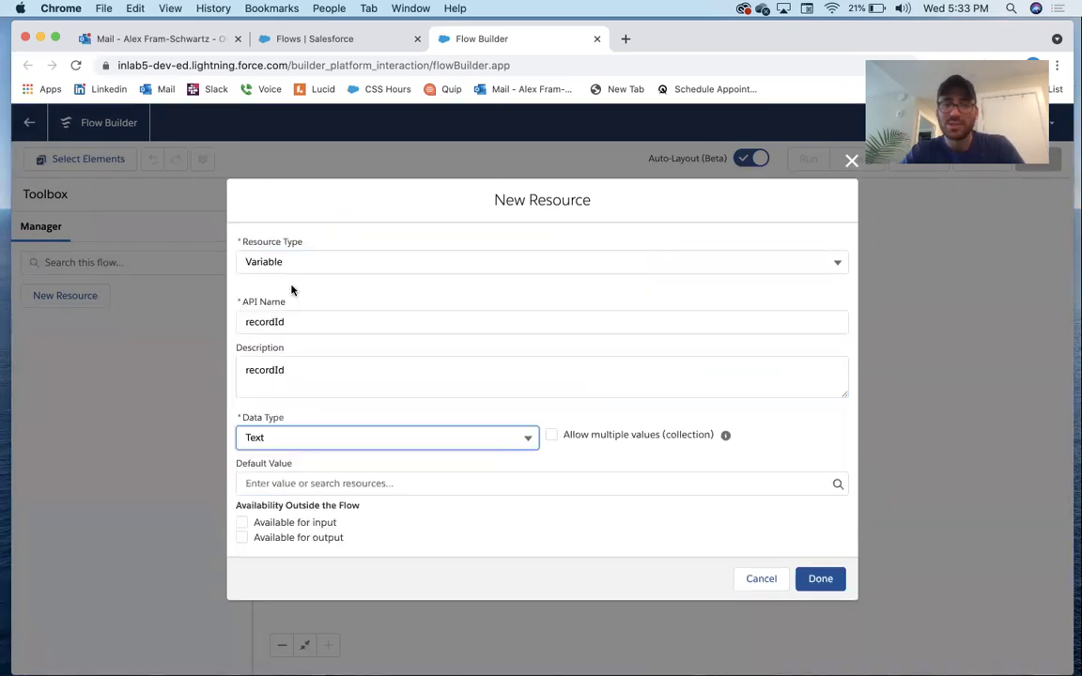
click(242, 523)
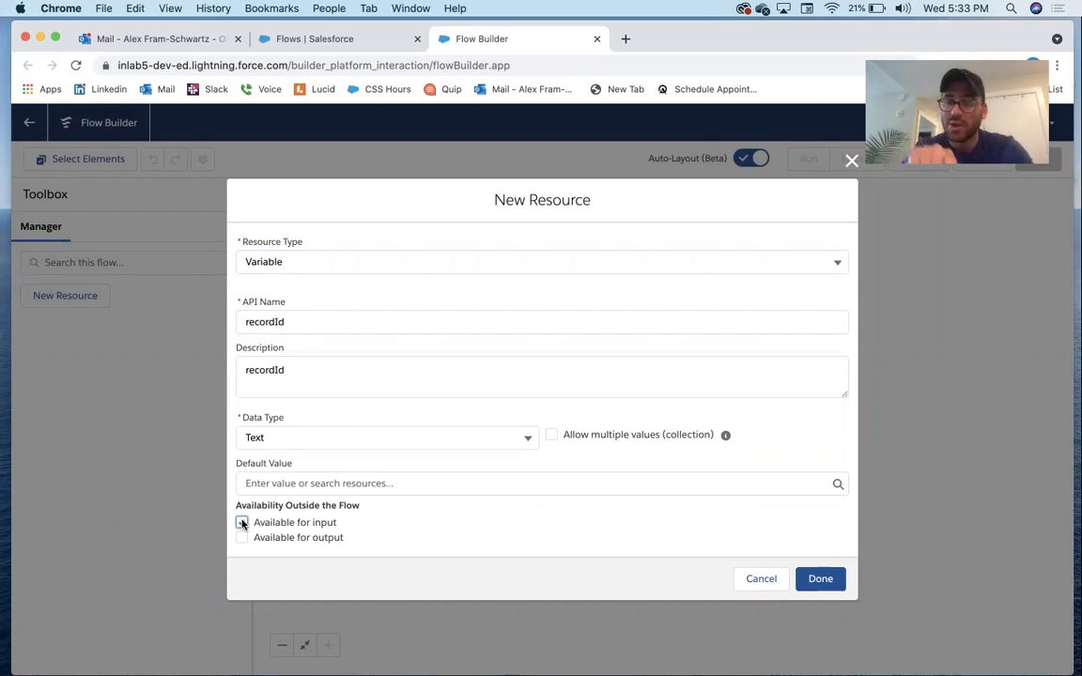
click(822, 580)
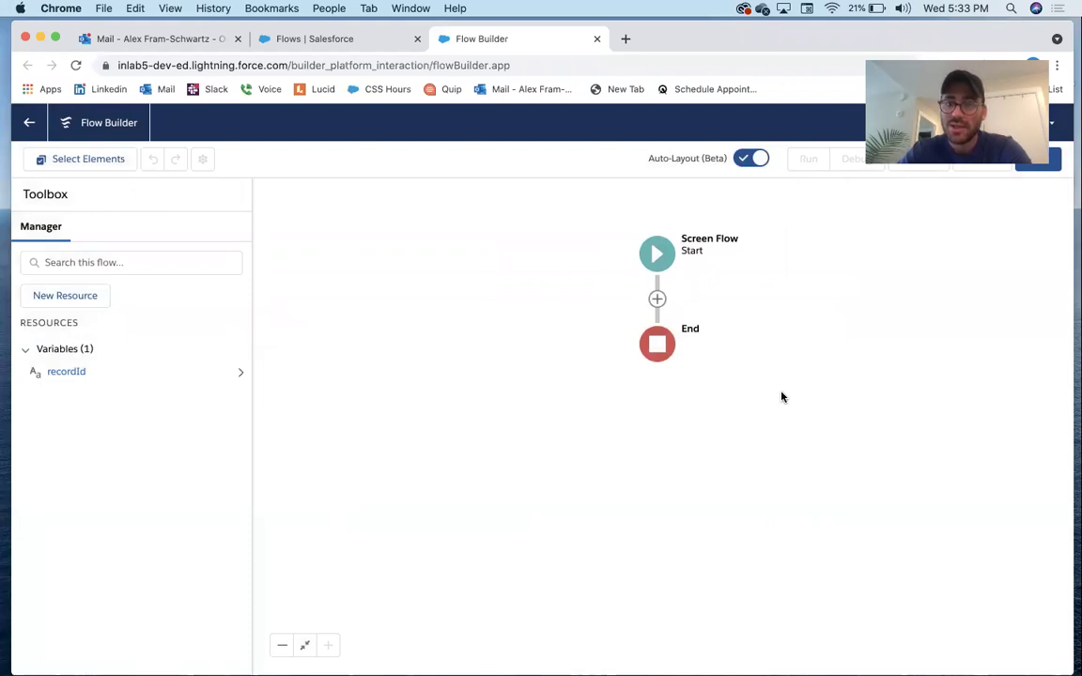
- Add a Screen element after the flow's start and label it Blank Screen with the API name Blank_Screen
click(657, 299)
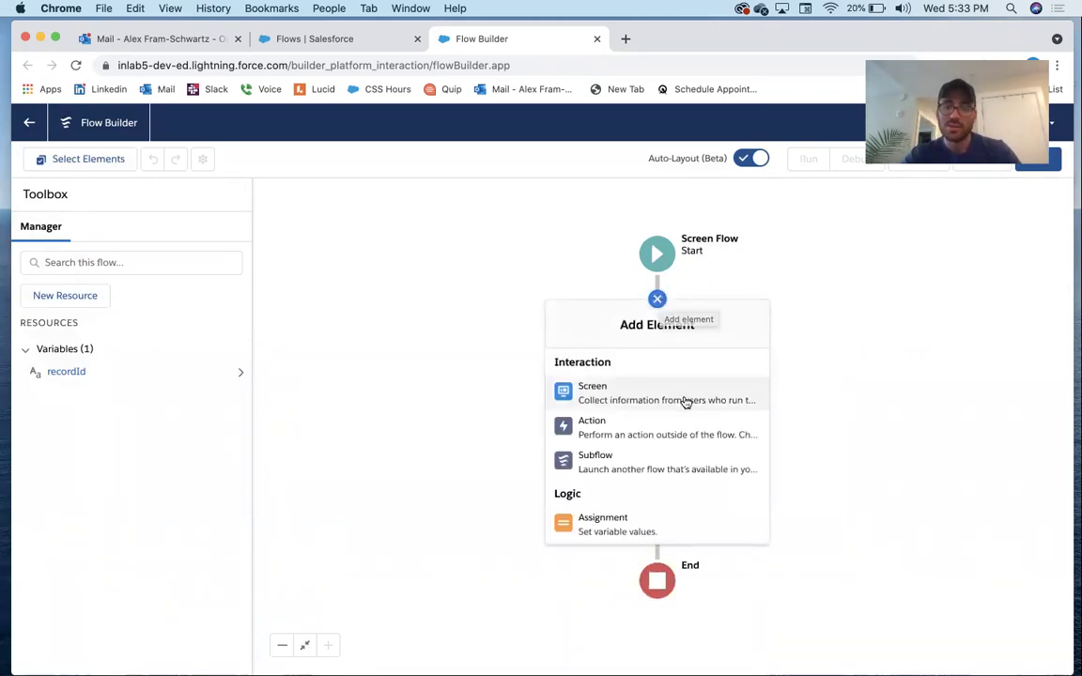
scroll(685, 402, down, 5)
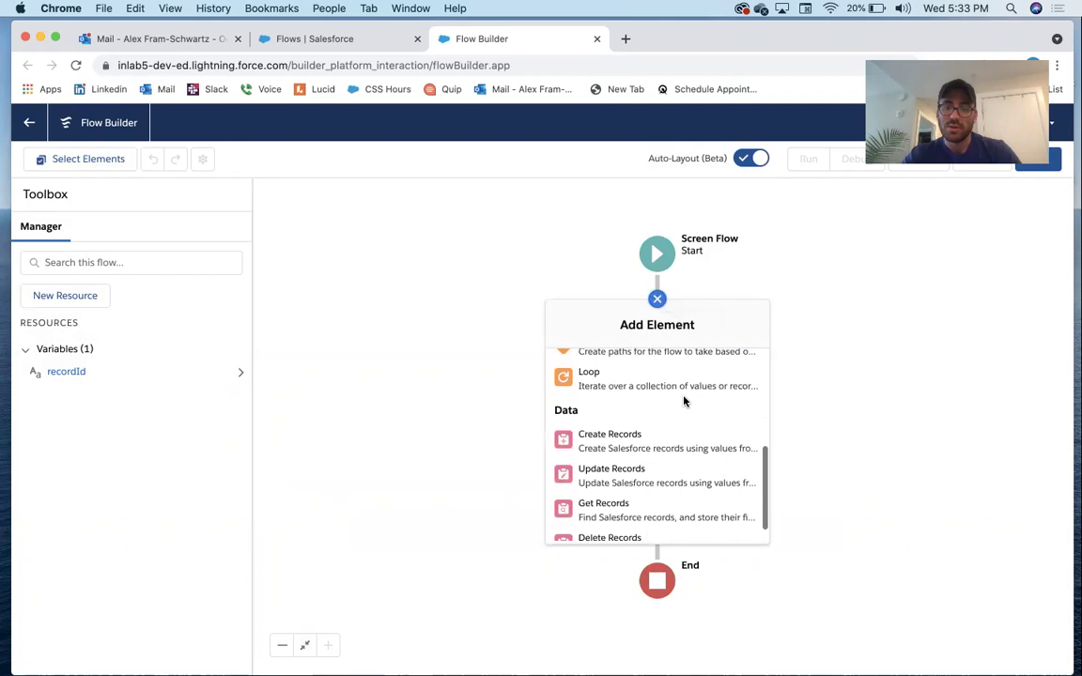
scroll(684, 401, down, 1)
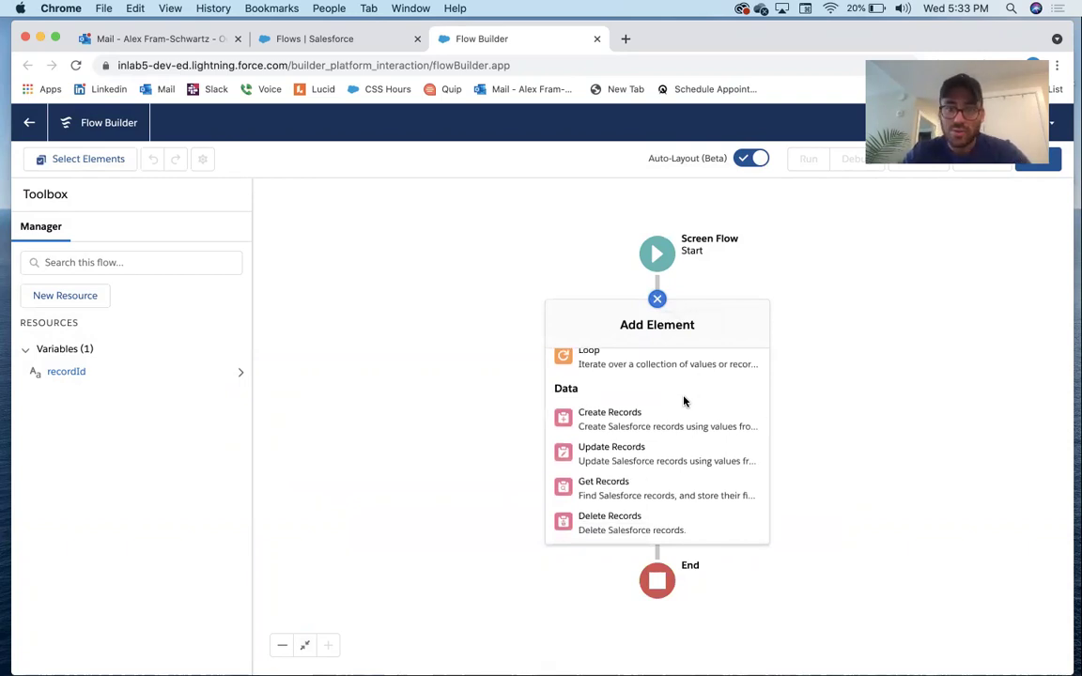
scroll(684, 402, up, 6)
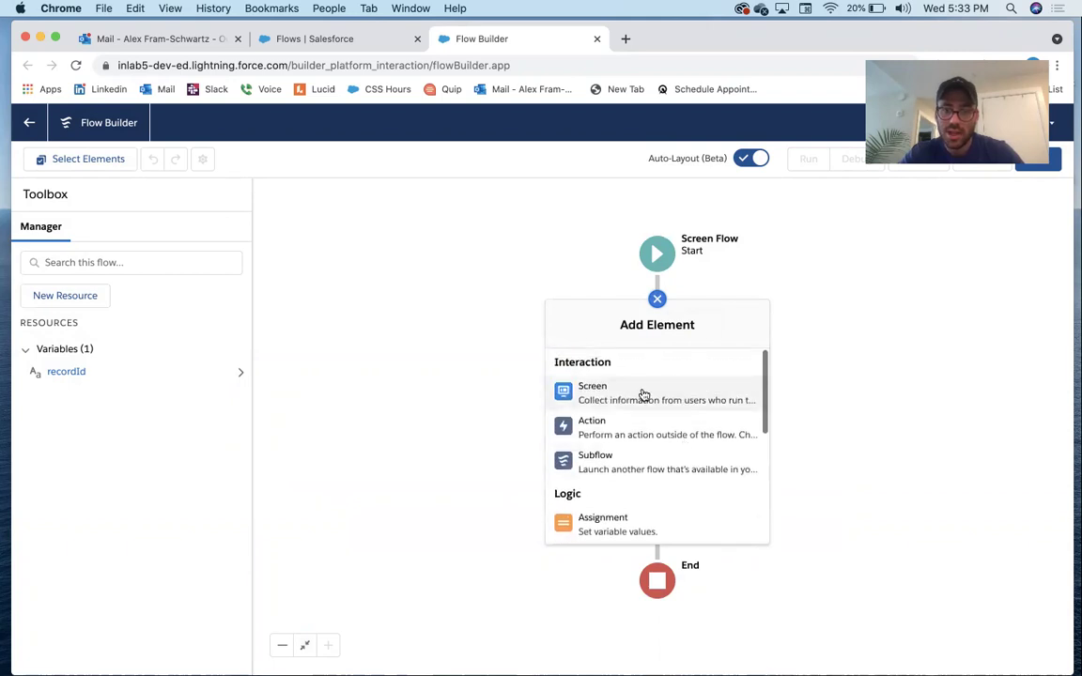
click(643, 394)
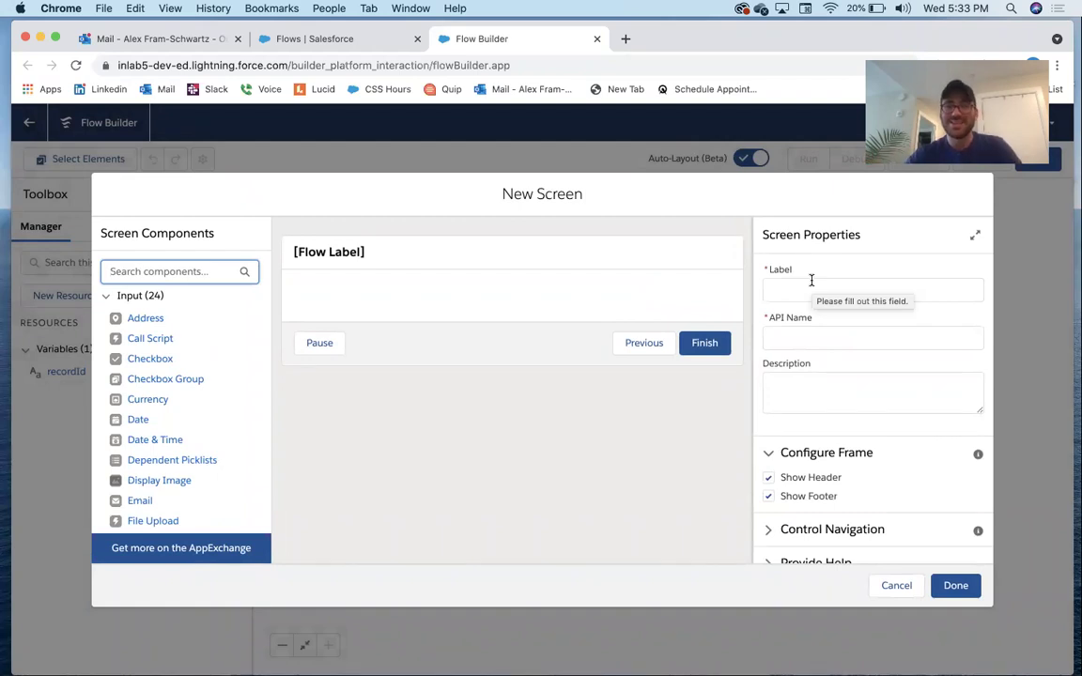
click(811, 280)
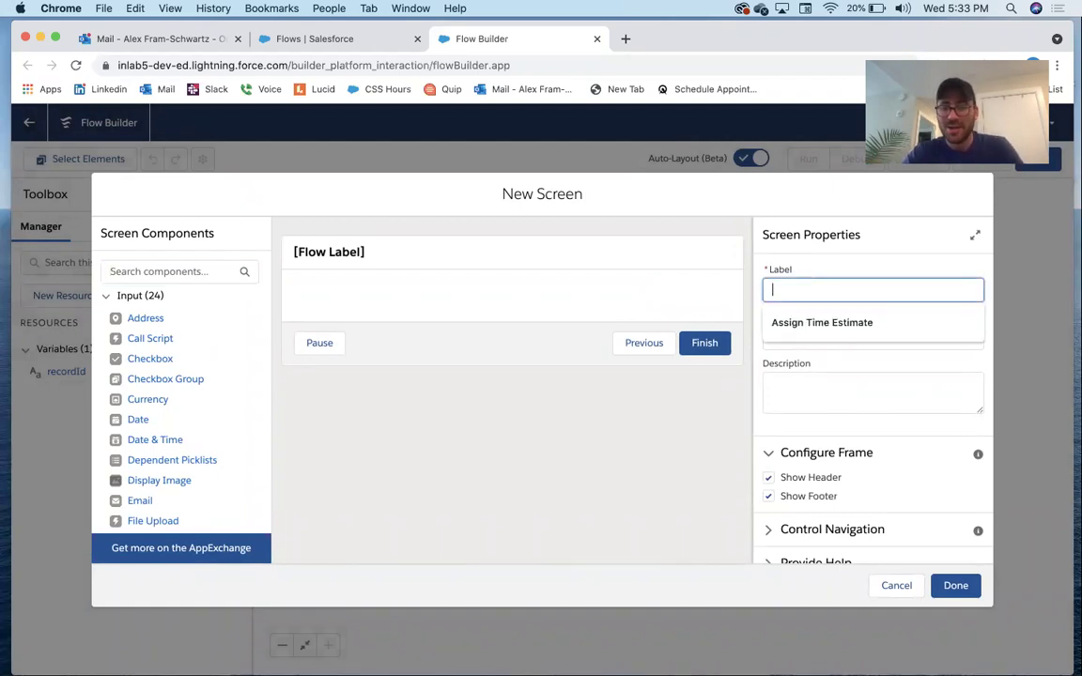
text(Blank Screen)
key(Tab)
key(Tab)
key(Tab)
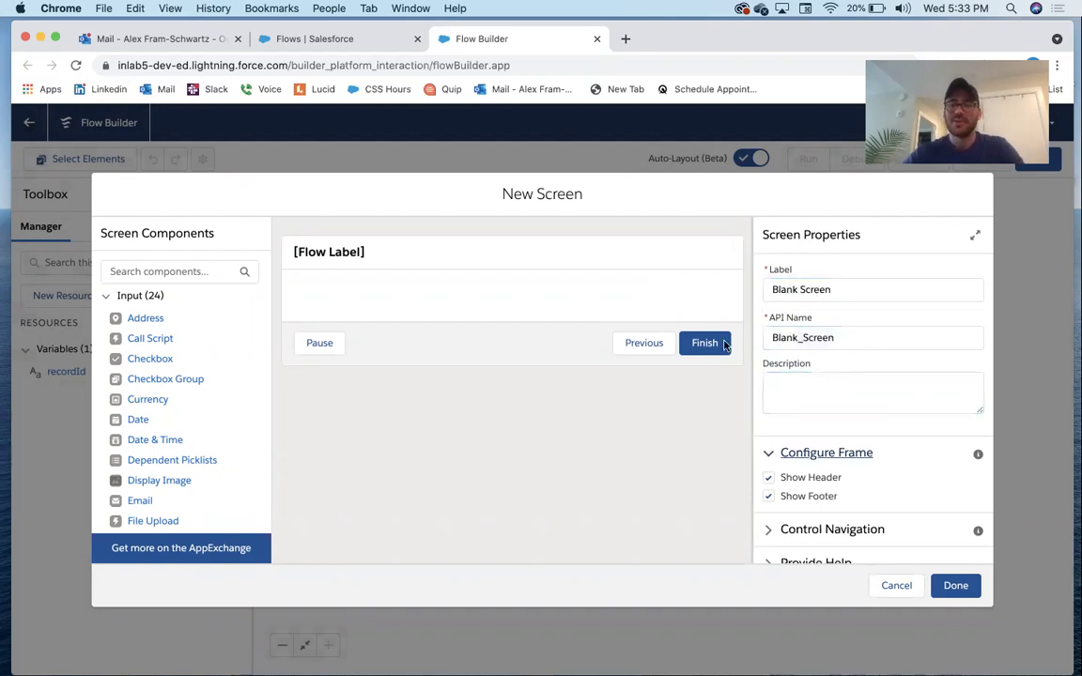
- Describe the screen as "Blank Screen that triggers Flow to run on account page load."
click(833, 394)
text(B)
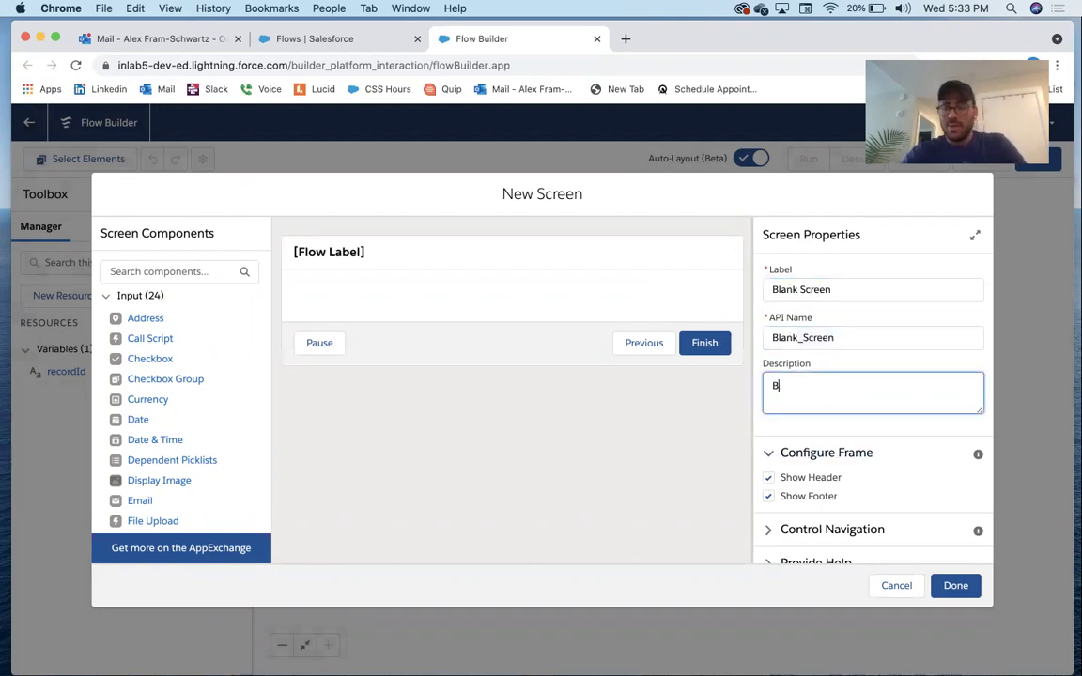
text(lank Screen that triggers Flow to)
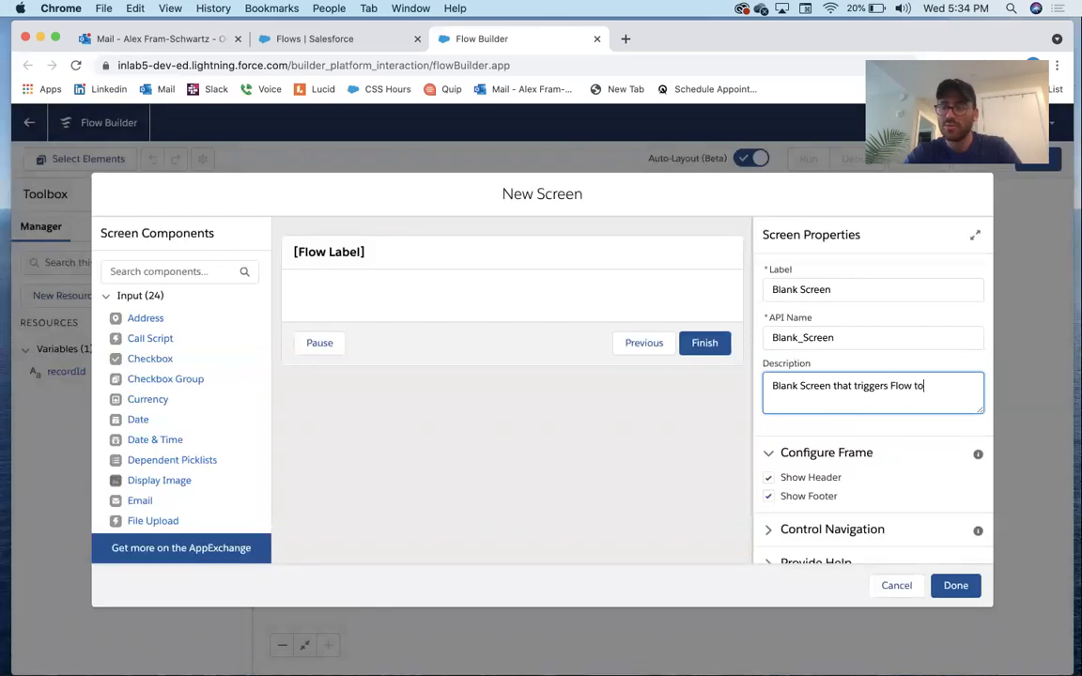
text( run on page load.)
click(771, 400)
text(account)
- Turn off the screen's header and footer and finish the Screen element
scroll(871, 422, down, 1)
click(768, 461)
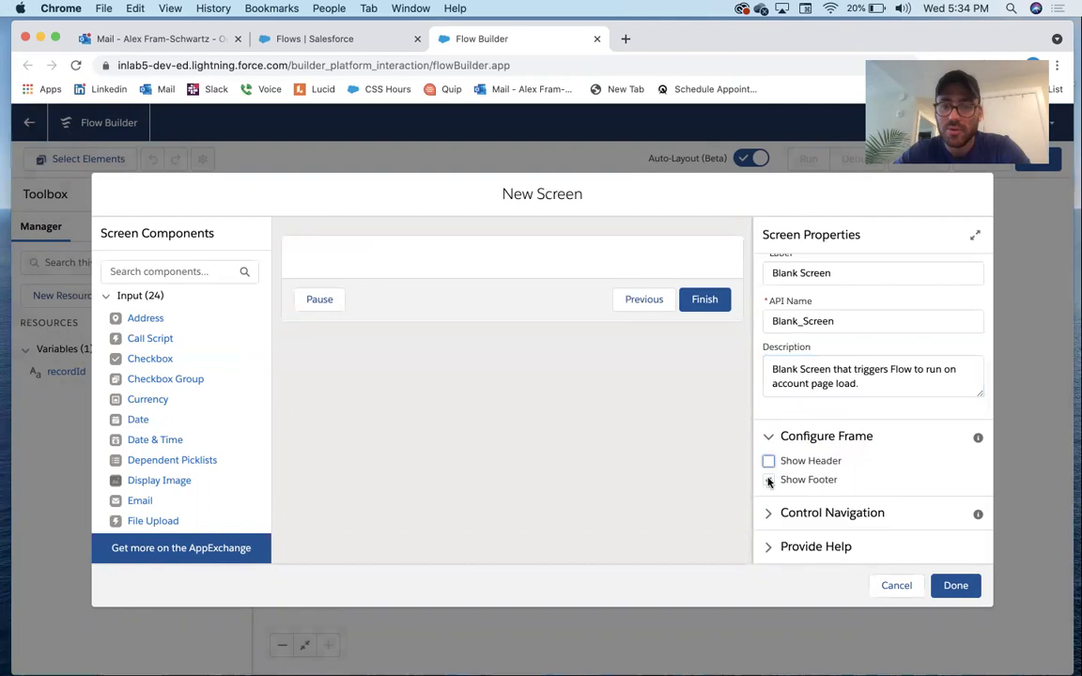
click(768, 480)
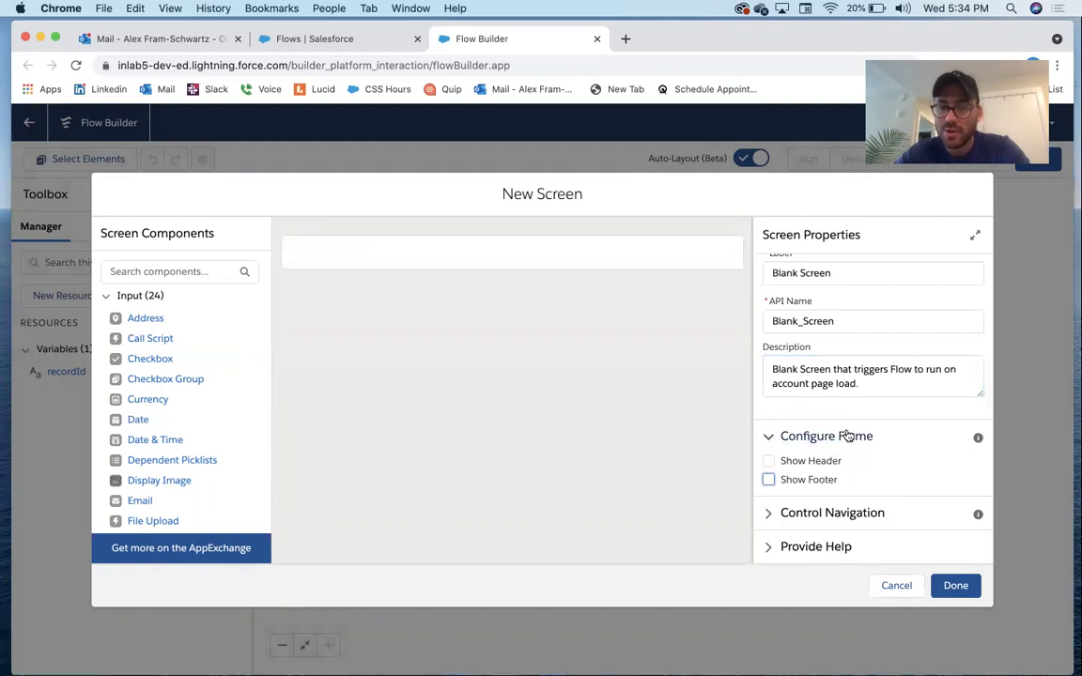
click(953, 585)
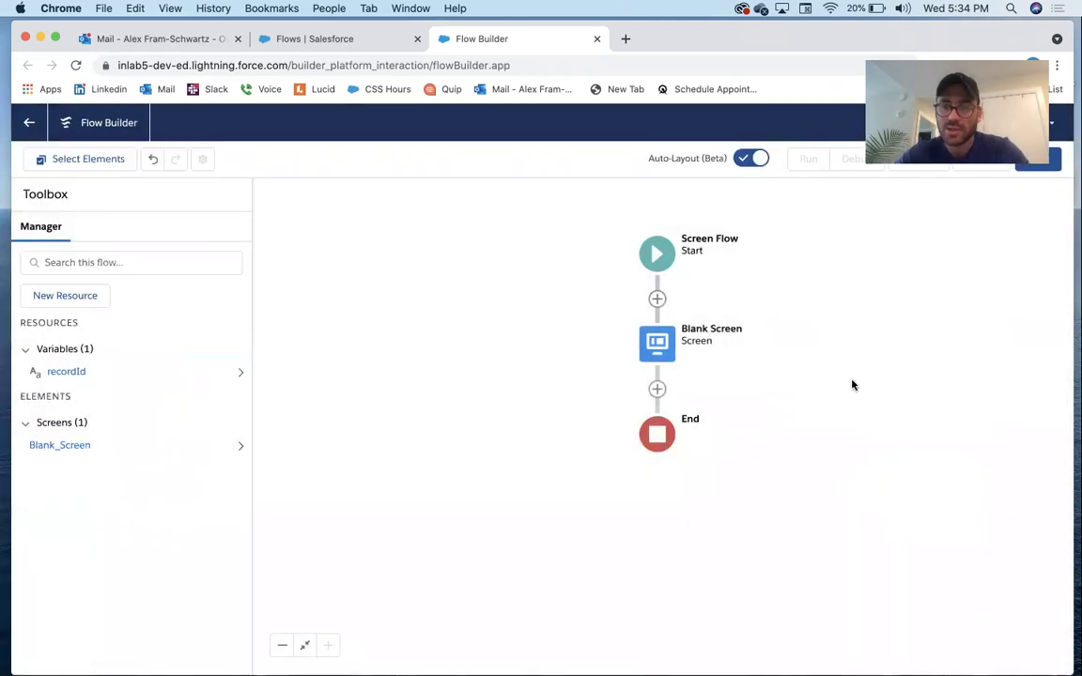
- Add a Create Records element after Blank Screen, labelled and described Create Page View, with the API name Create_Page_View
click(653, 371)
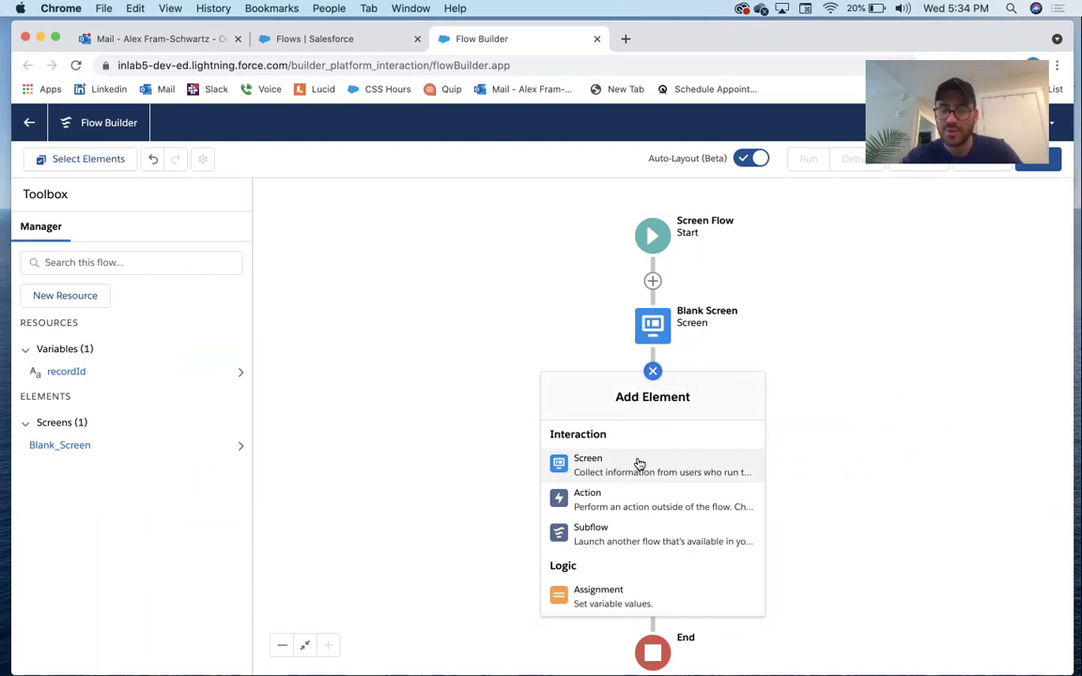
scroll(638, 464, down, 5)
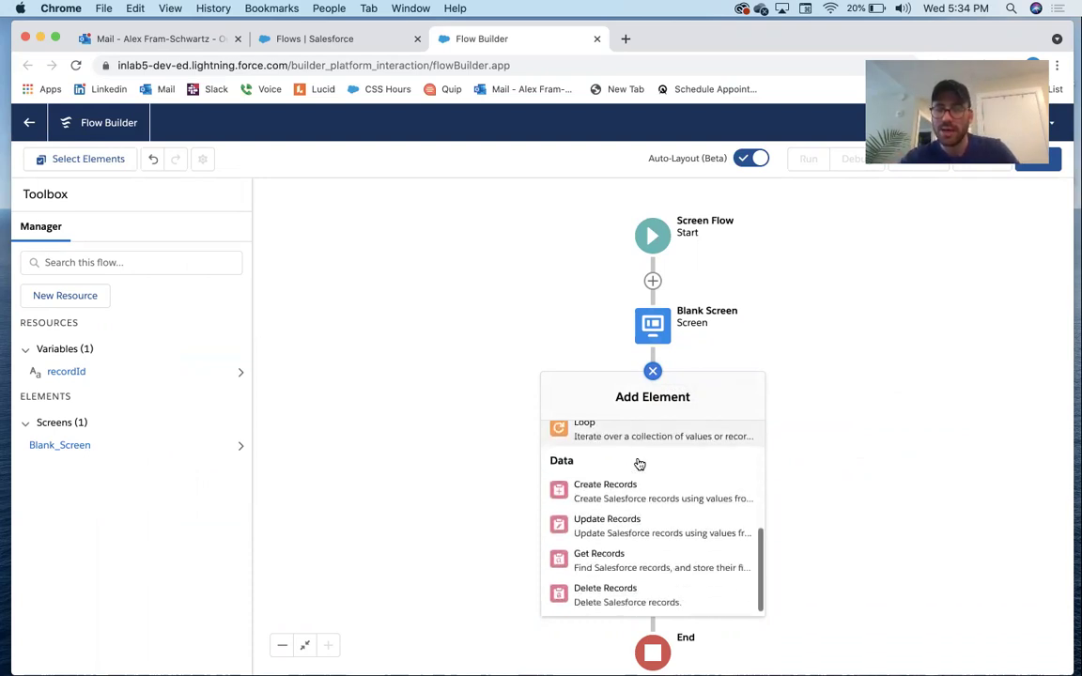
click(624, 487)
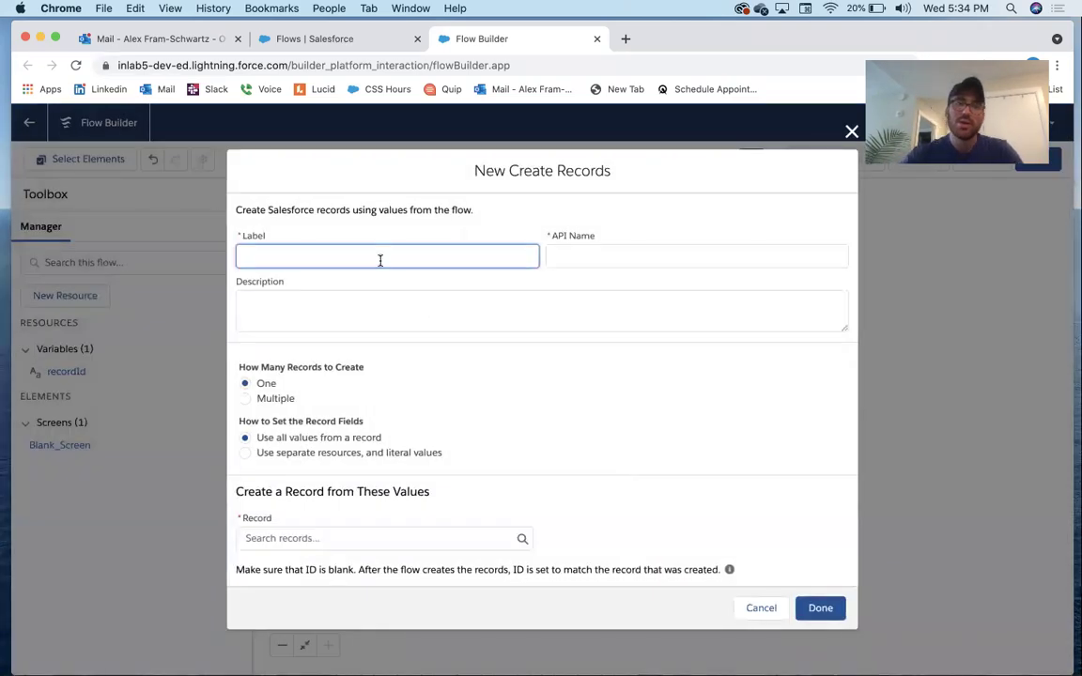
text(Create )
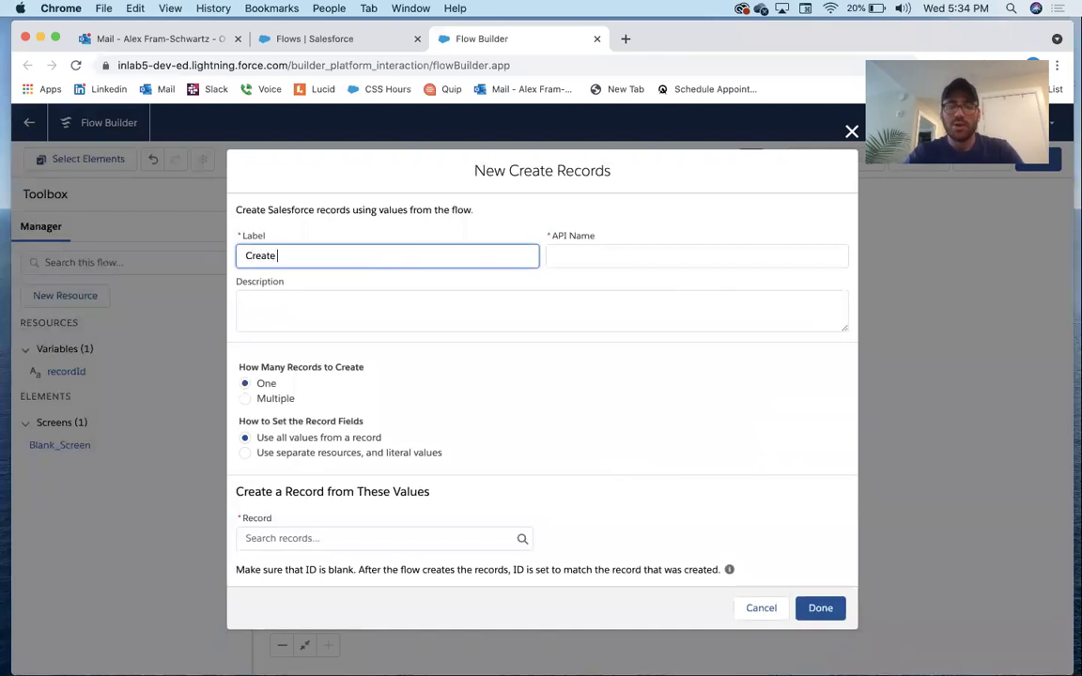
text(Page View)
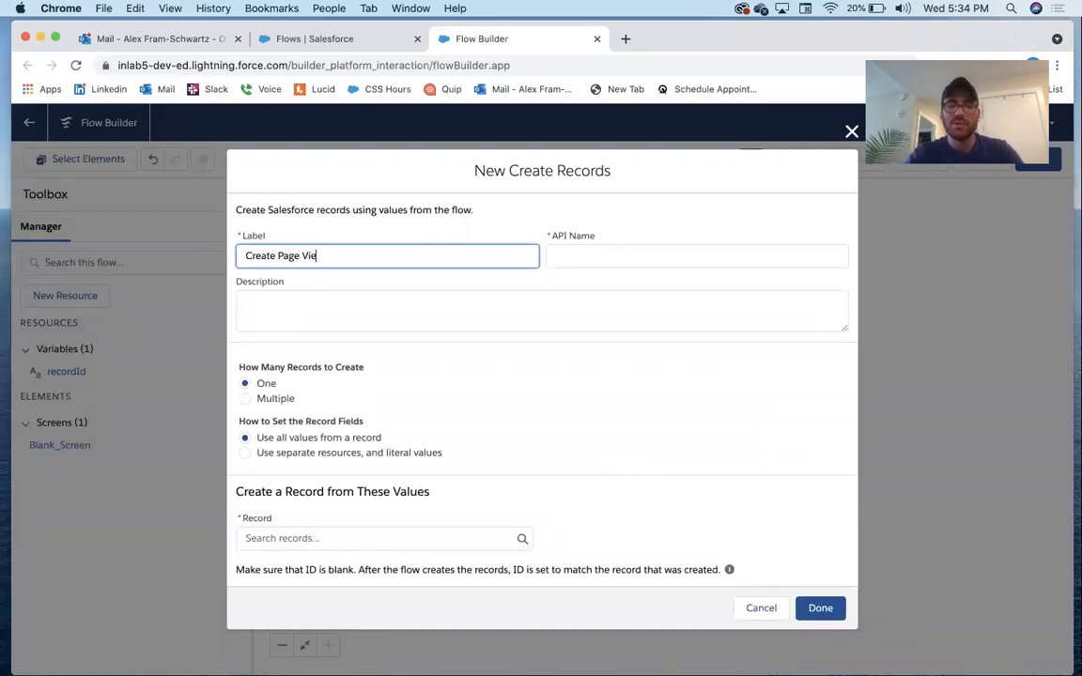
key(Tab)
key(Tab)
key(shift+Tab)
key(shift+Tab)
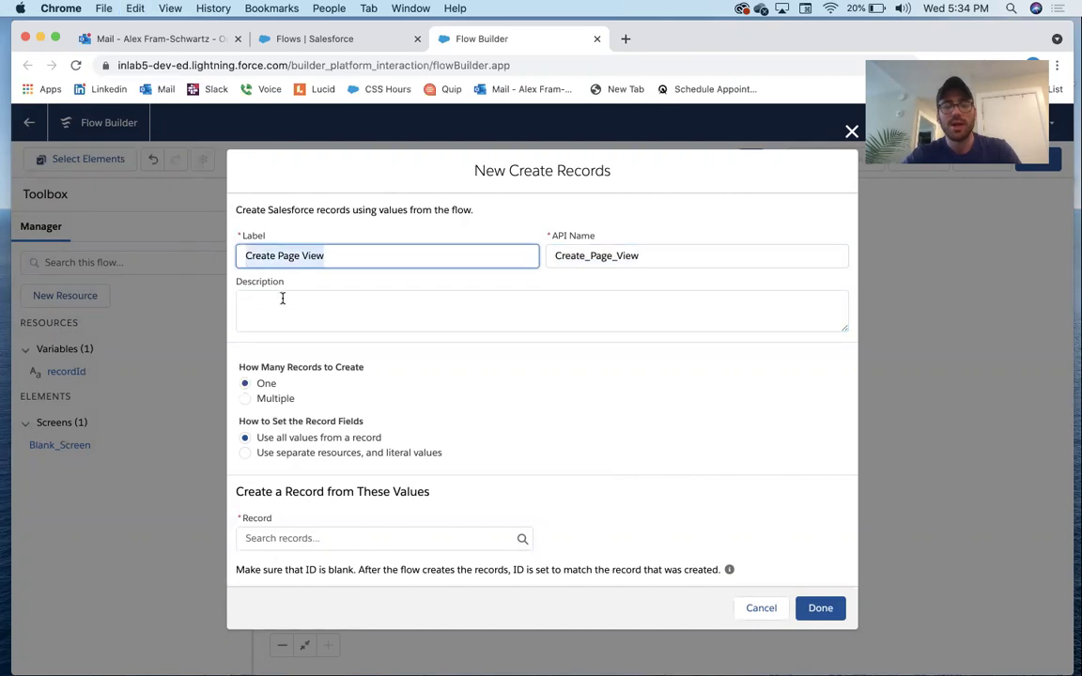
click(282, 298)
text(Create Page View)
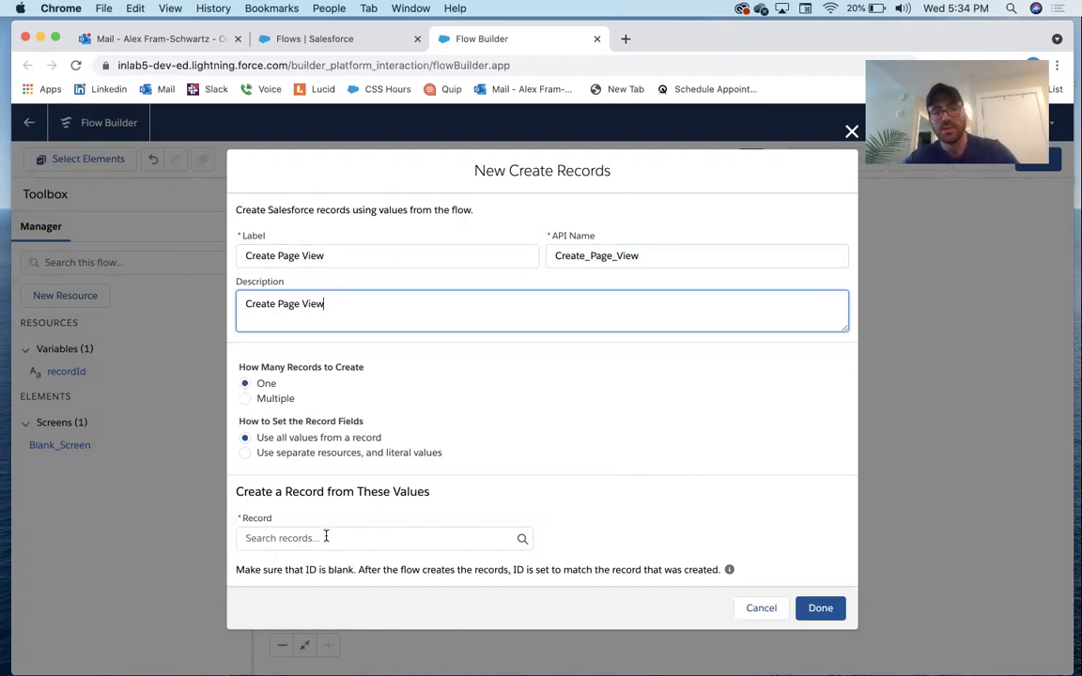
- Set the record fields to use separate resources and literal values, and choose Page View as the object to create
drag(366, 421, 257, 422)
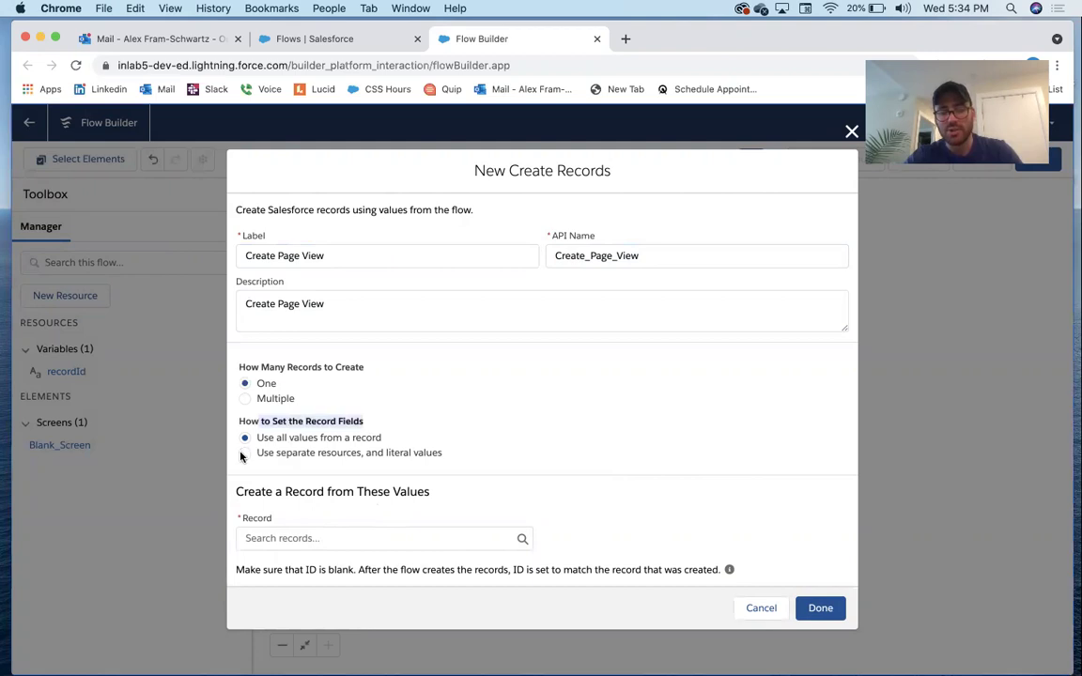
click(244, 455)
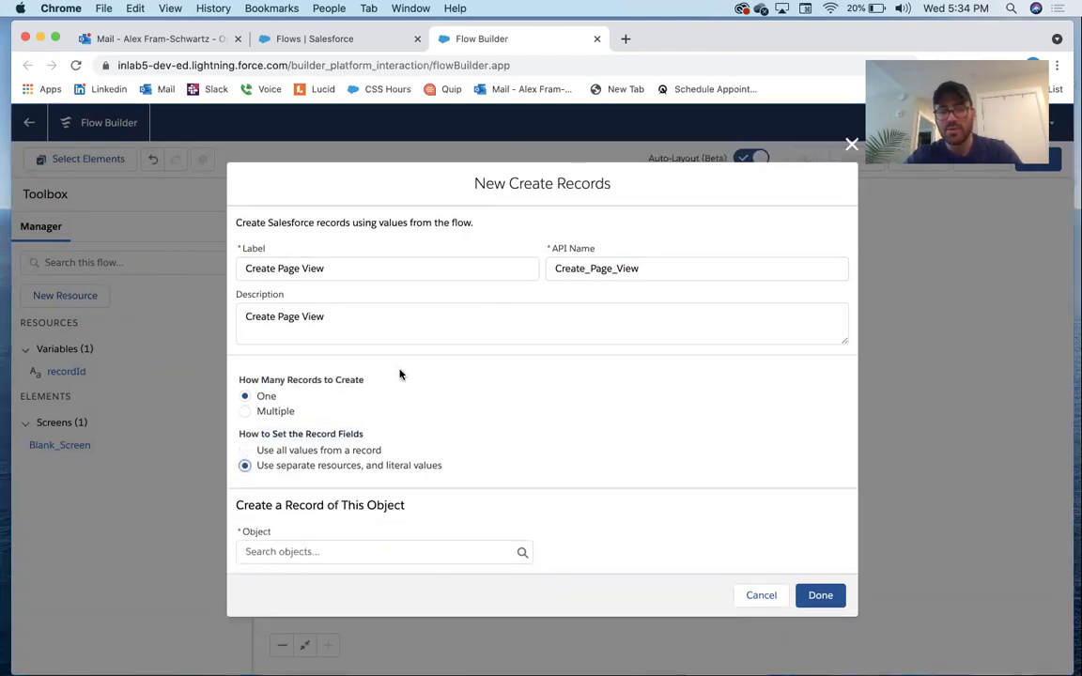
click(313, 551)
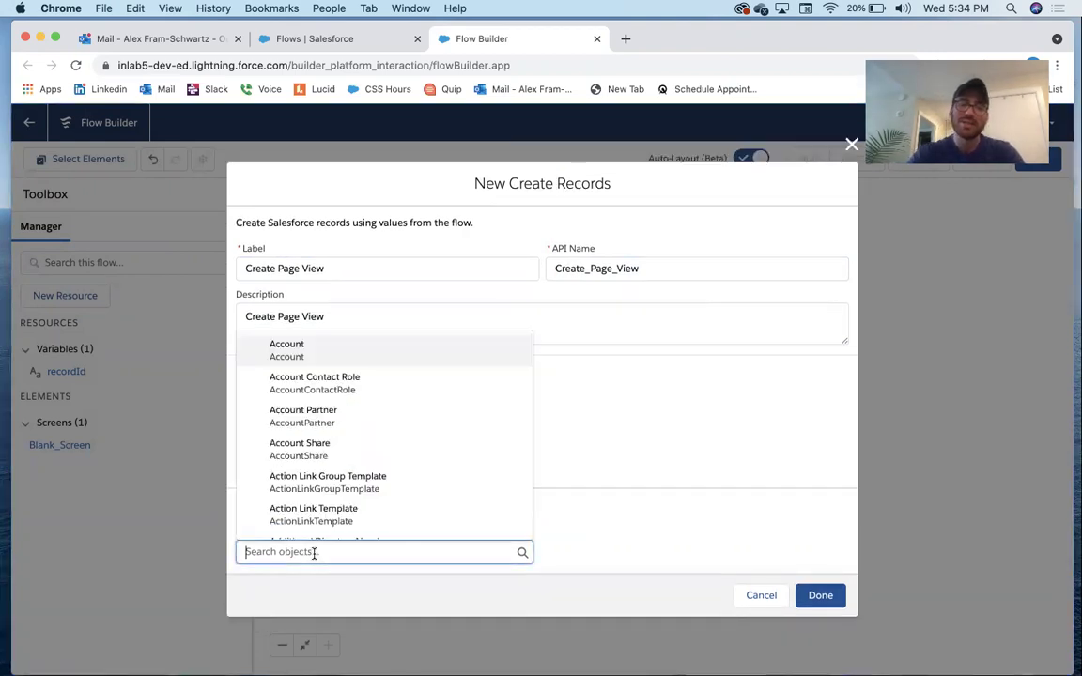
text(page)
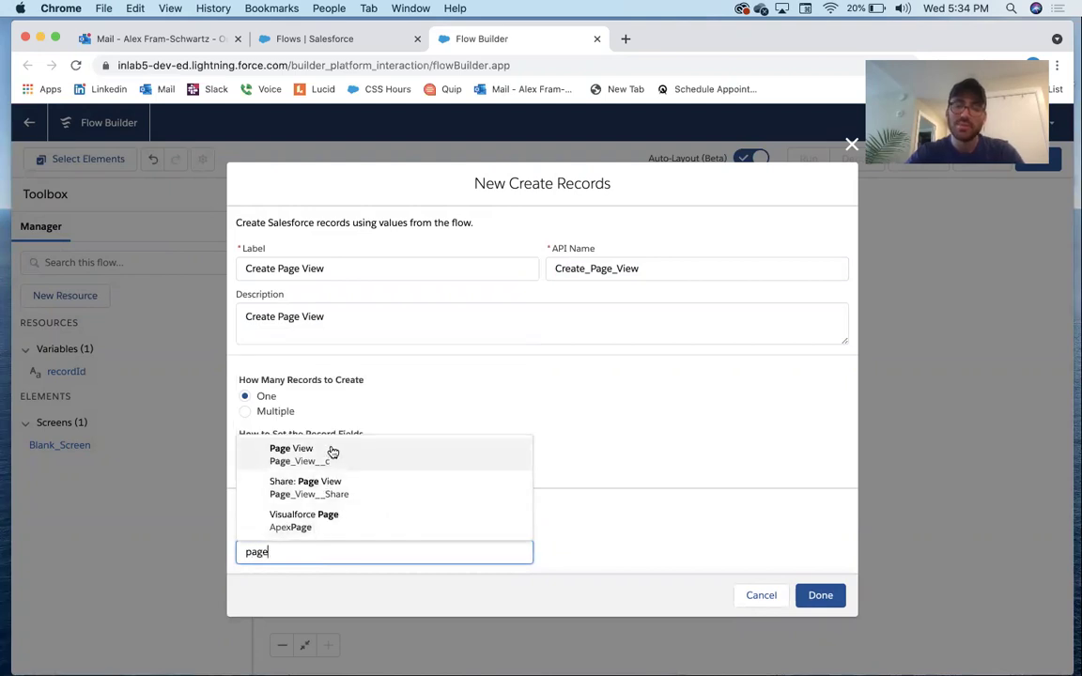
click(330, 448)
scroll(406, 364, down, 2)
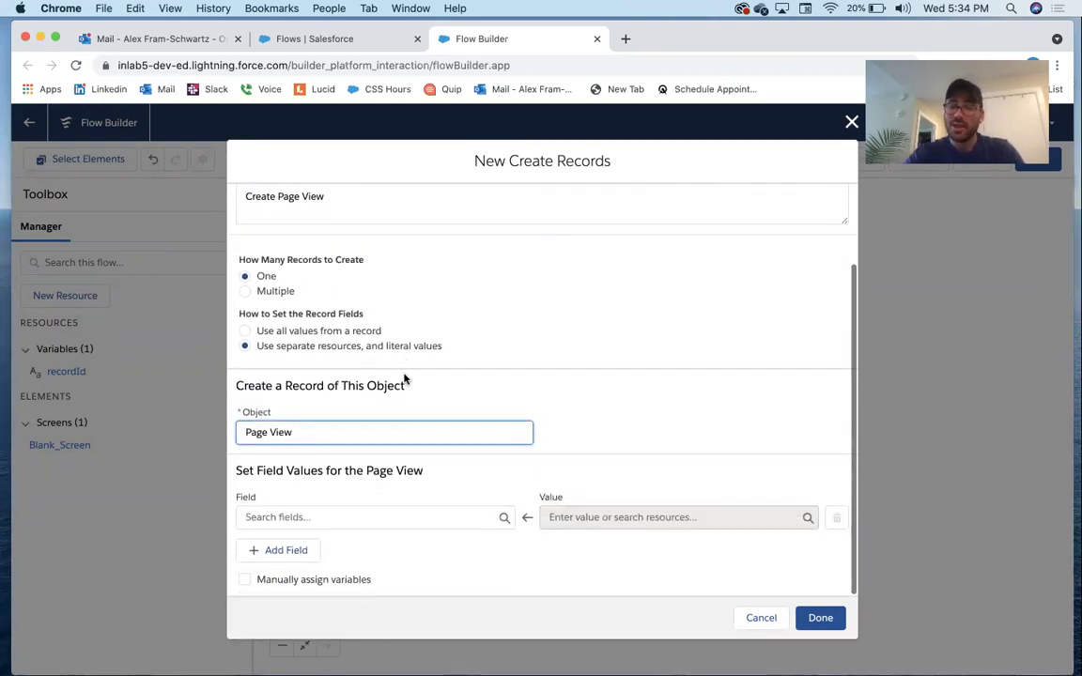
- Map the Page View's Account__c field to the recordId variable
click(306, 517)
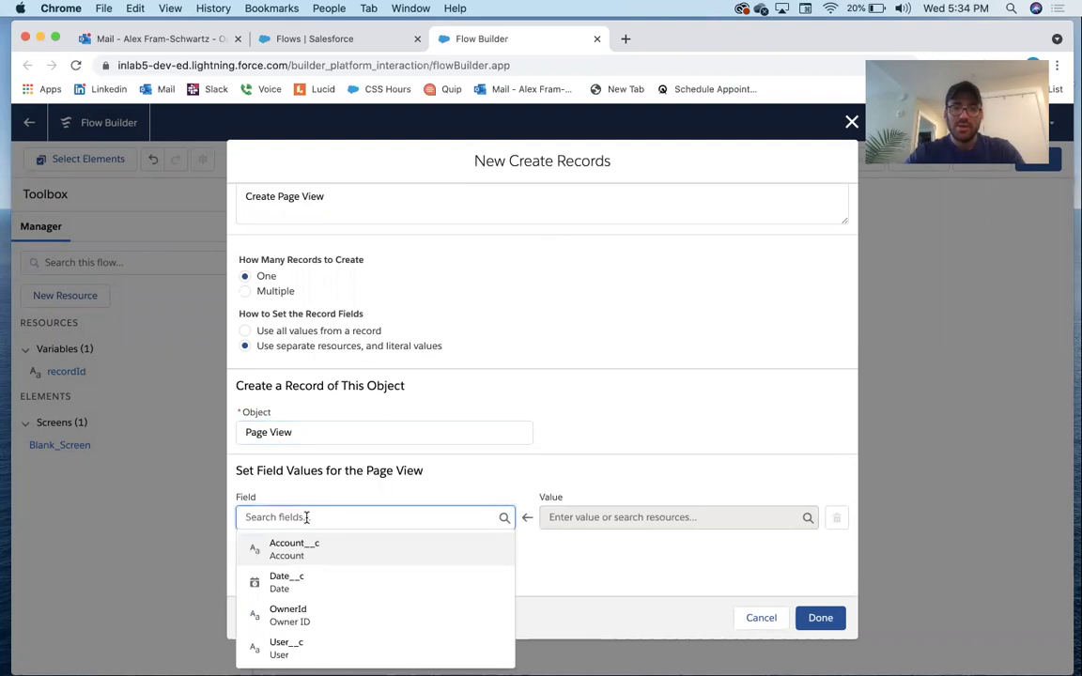
click(291, 548)
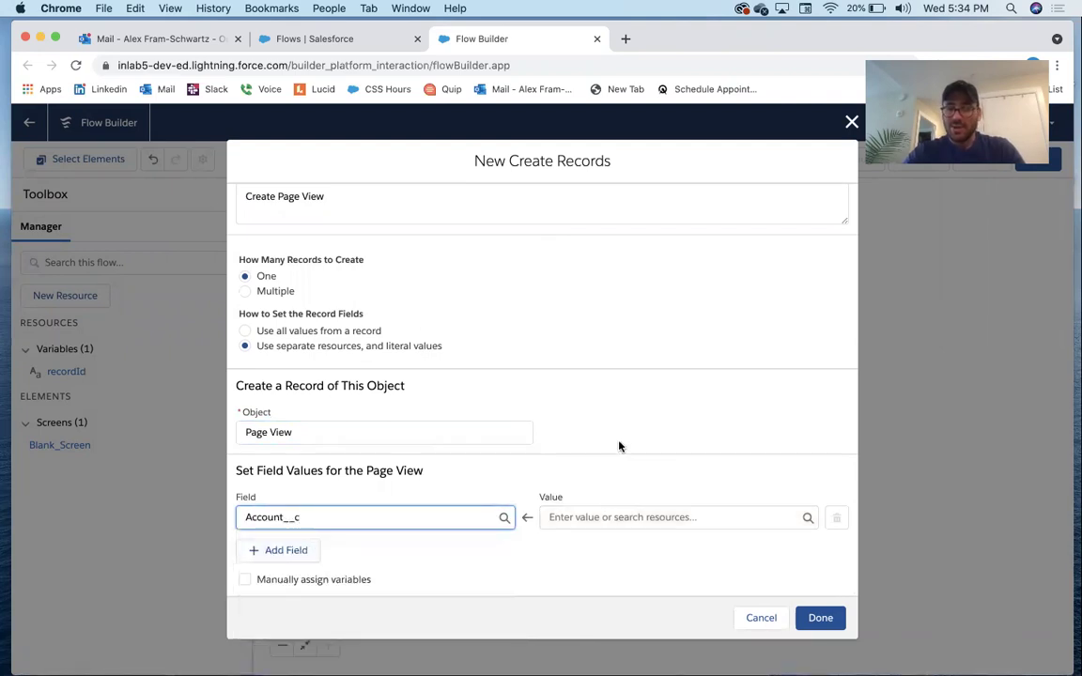
click(606, 517)
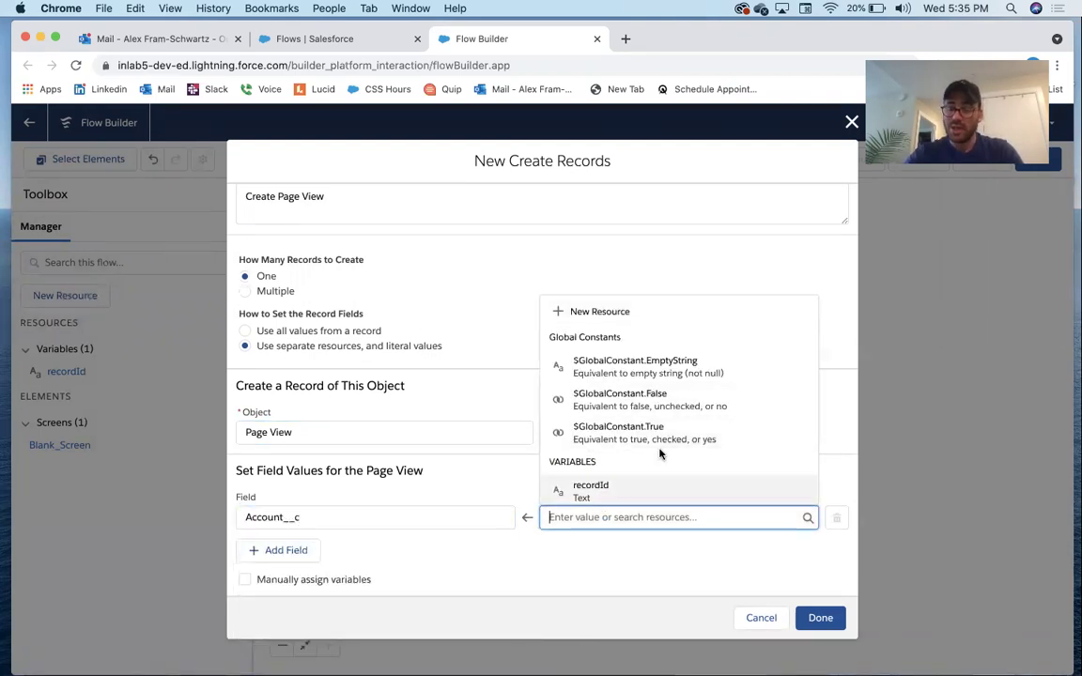
click(615, 491)
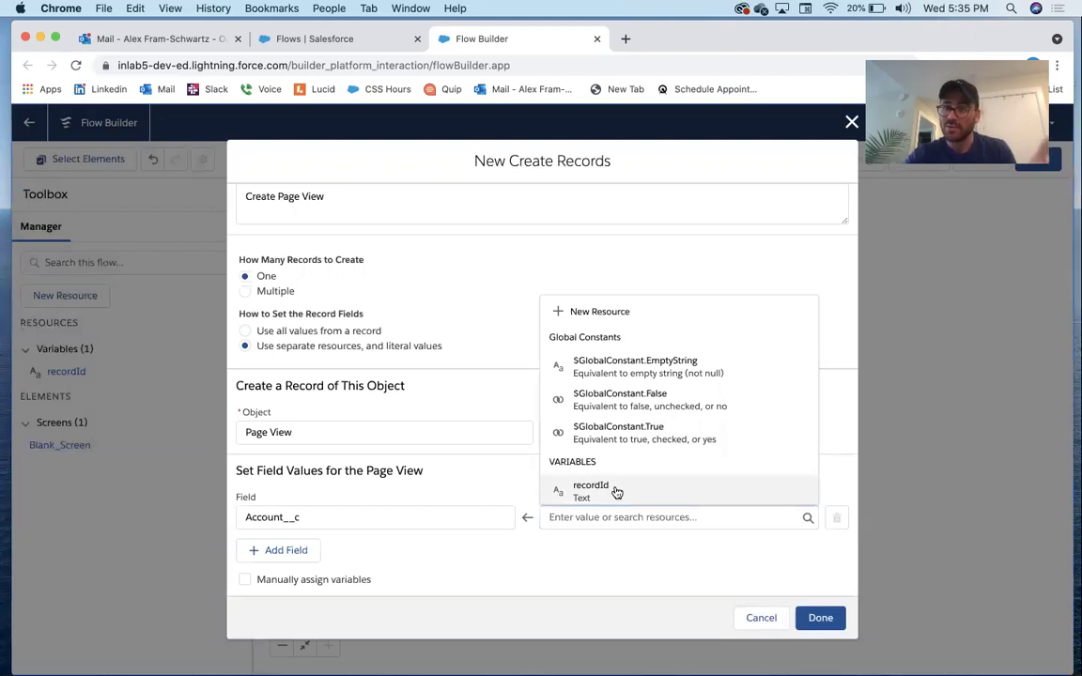
click(616, 492)
- Add a second field mapping that sets User__c to the running user's ID, {!$User.Id}
click(310, 552)
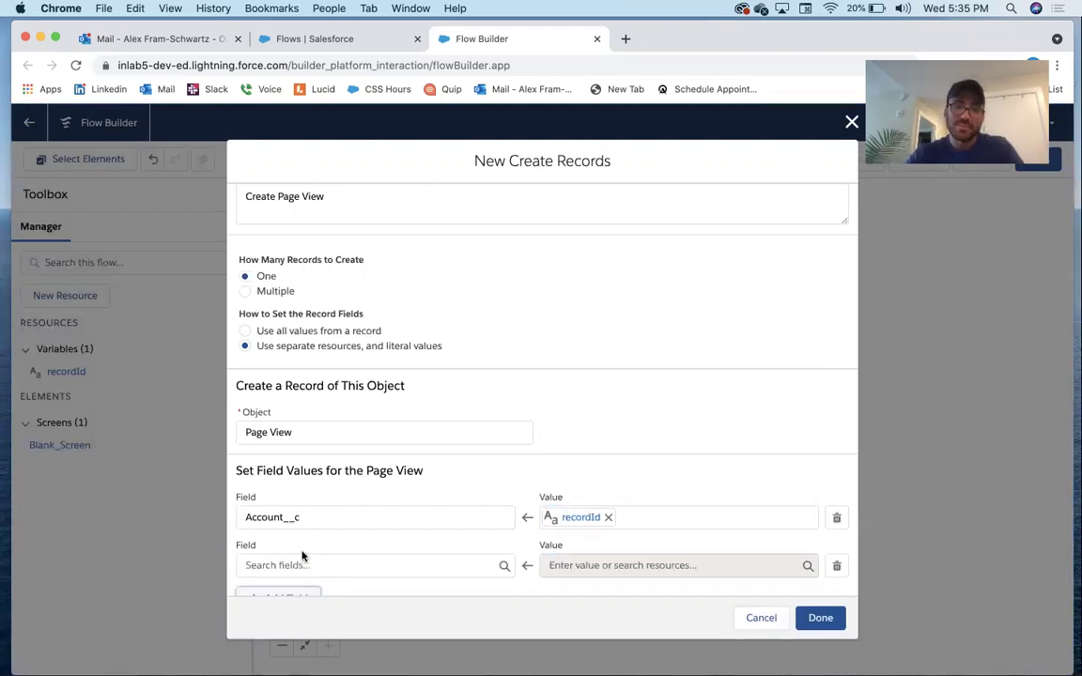
click(320, 534)
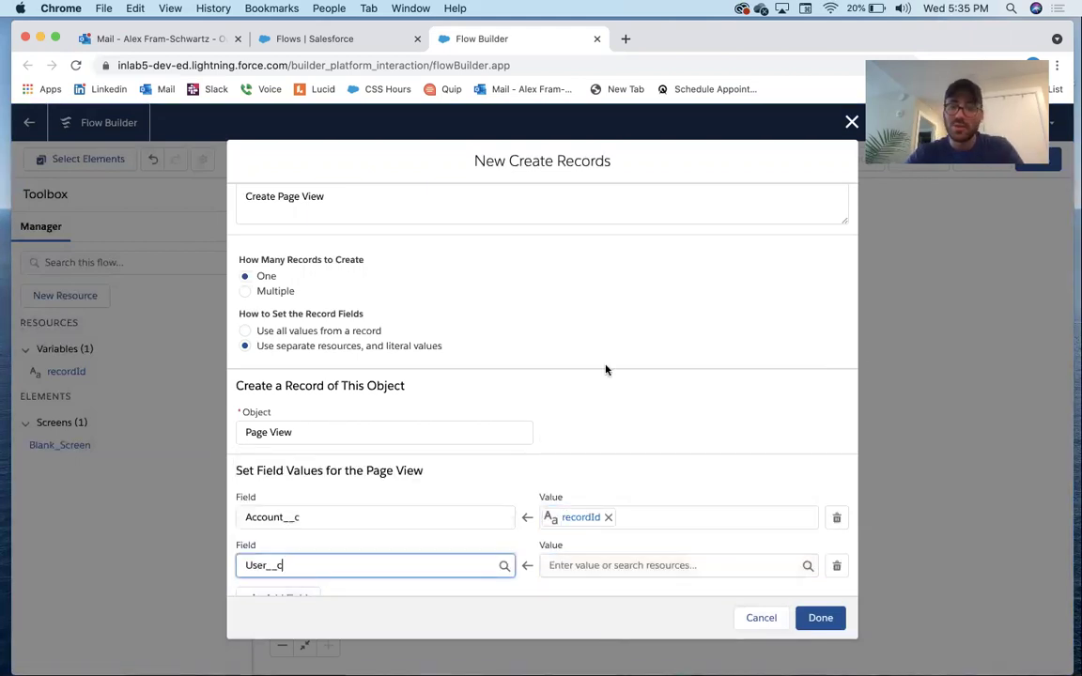
scroll(656, 424, down, 1)
click(620, 516)
scroll(611, 451, down, 5)
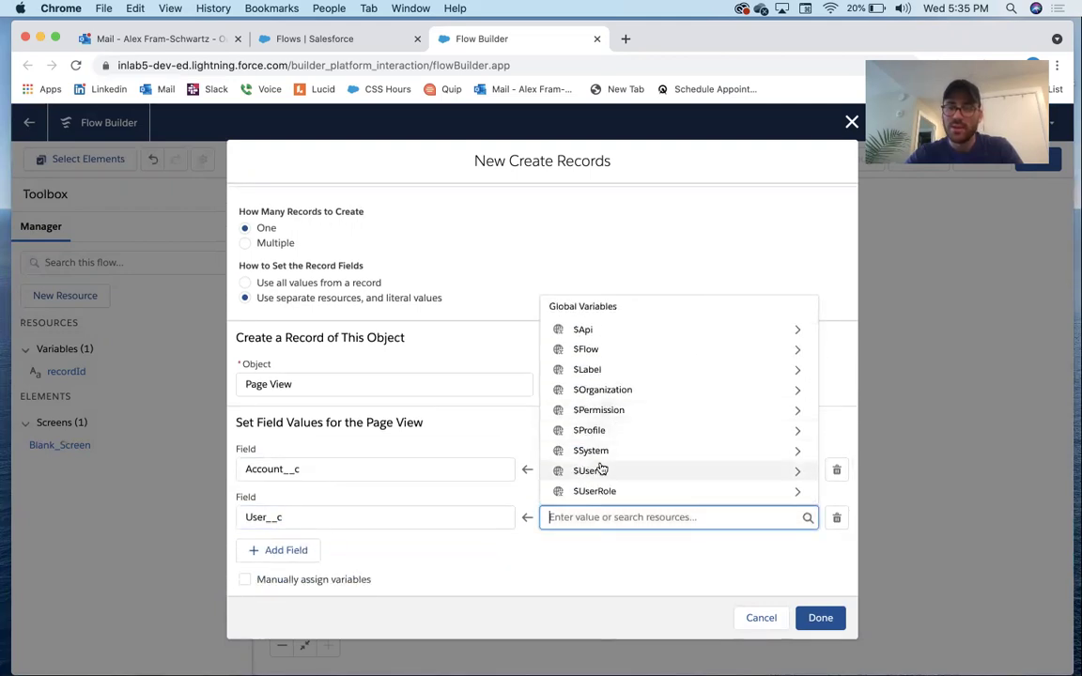
click(601, 469)
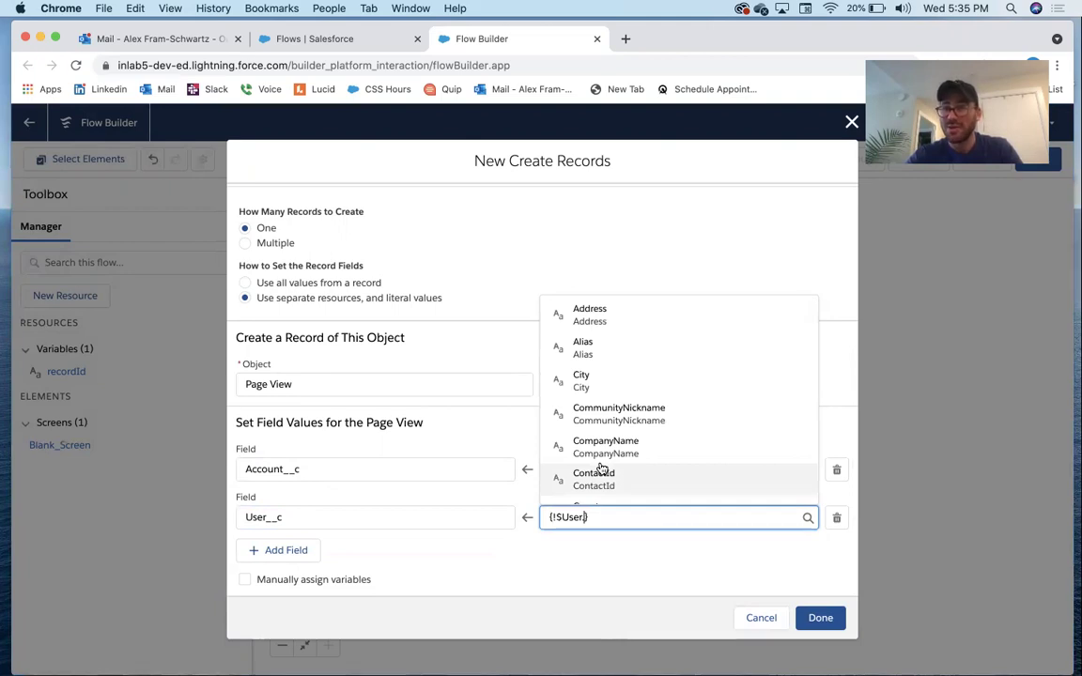
scroll(601, 467, down, 5)
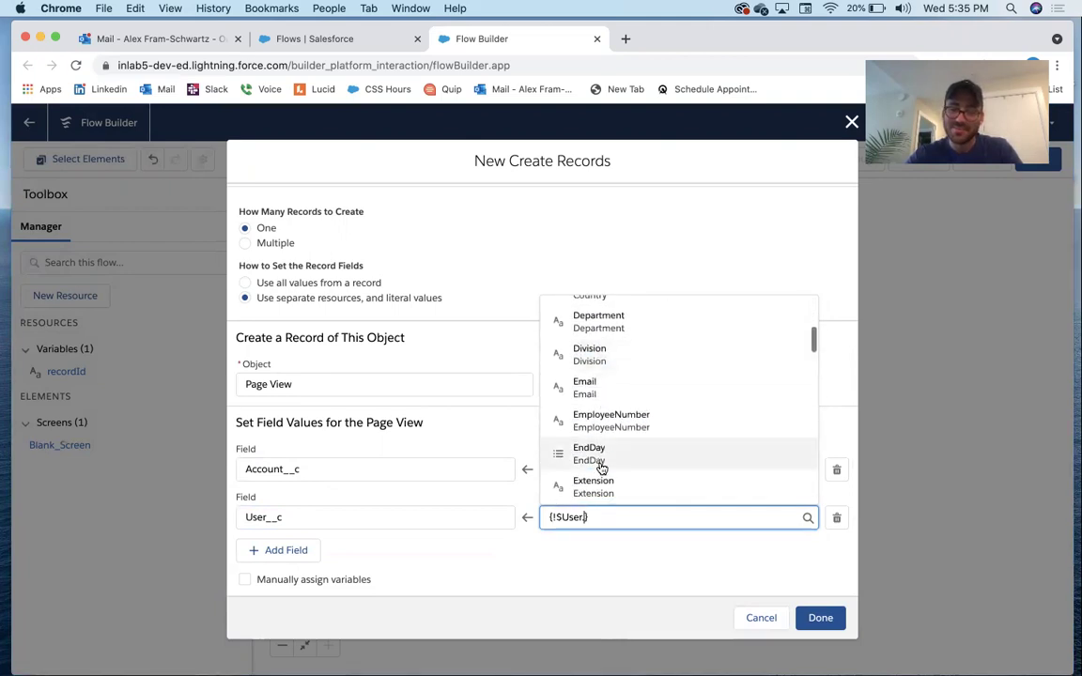
scroll(600, 467, down, 5)
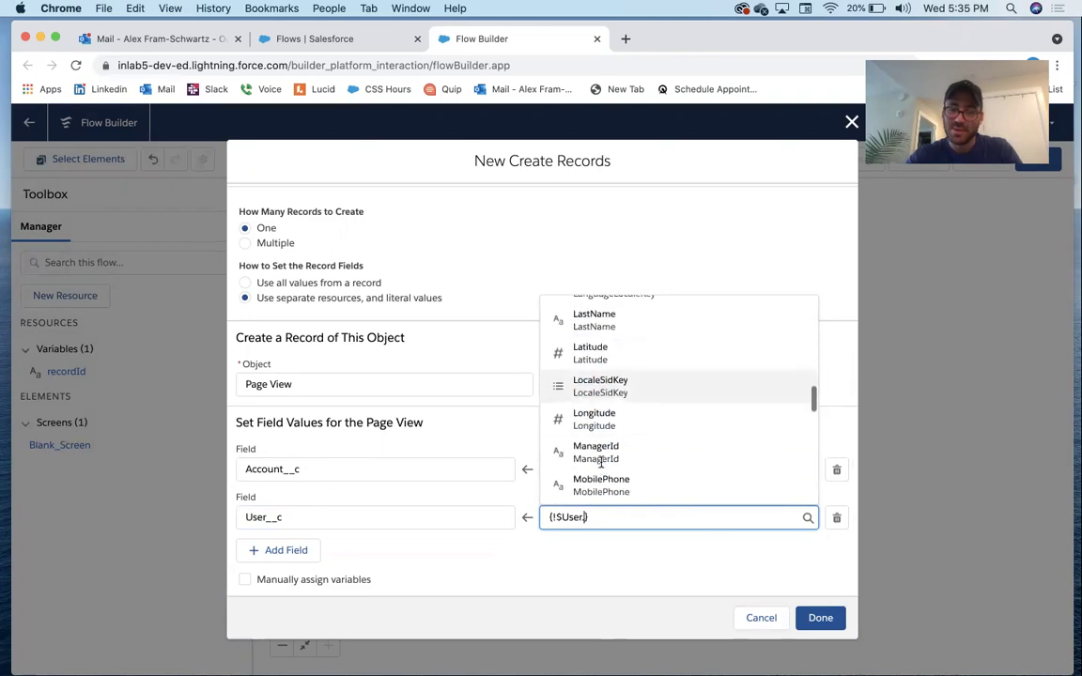
text(Id)
click(618, 392)
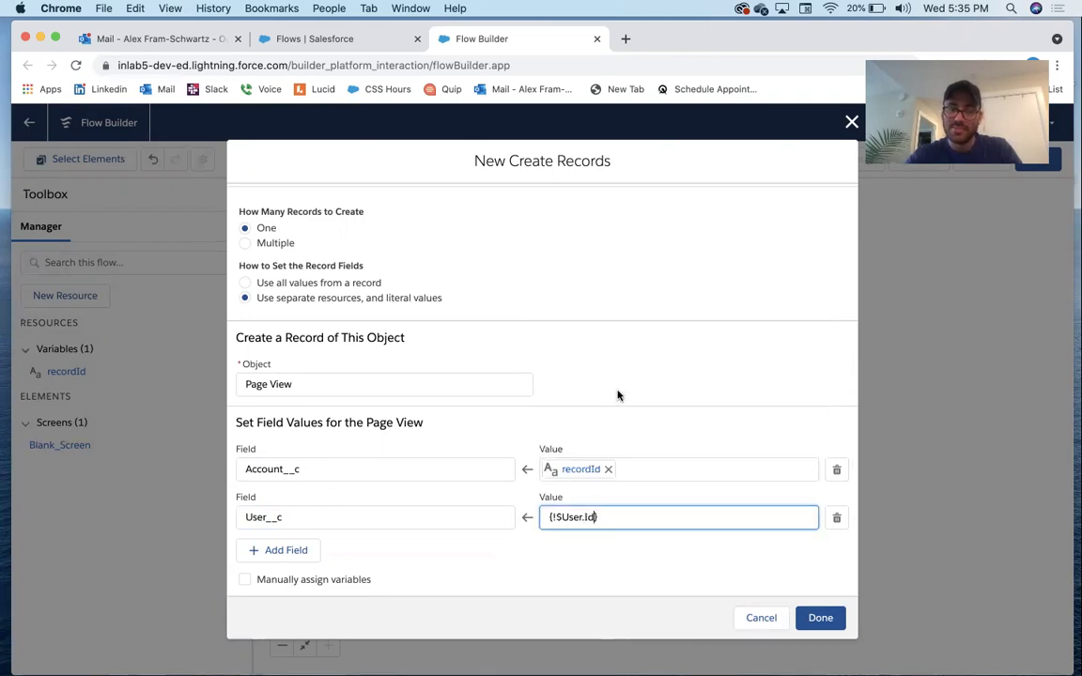
- Add a third field mapping that sets Date__c to $Flow.CurrentDateTime, and finish the Create Records element
click(288, 550)
click(295, 562)
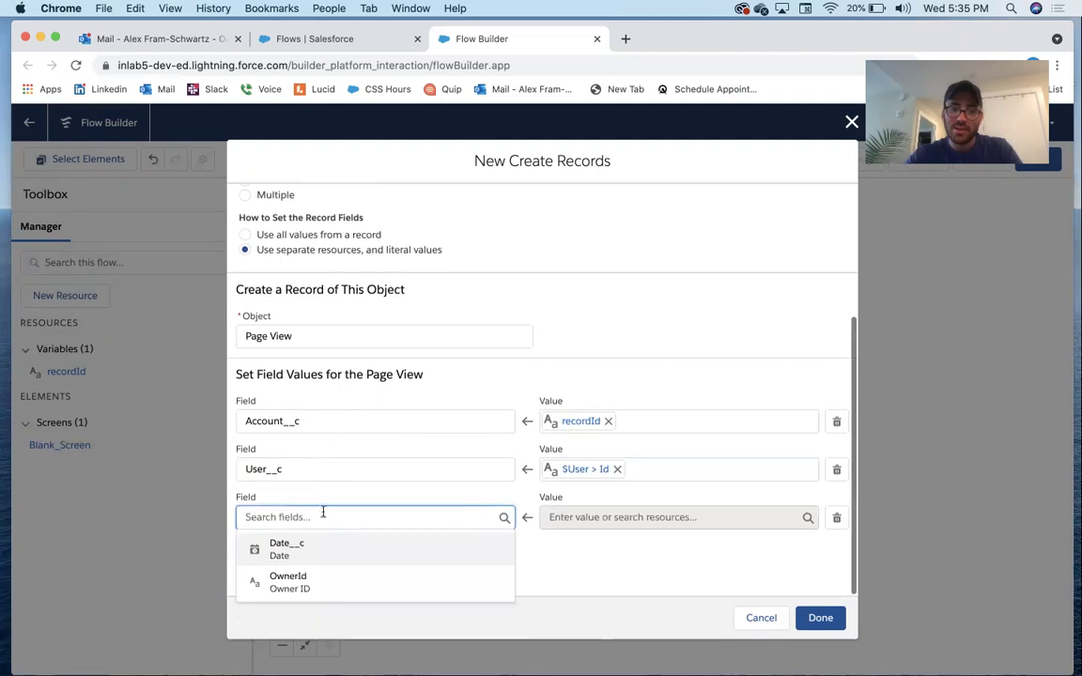
click(308, 558)
click(655, 516)
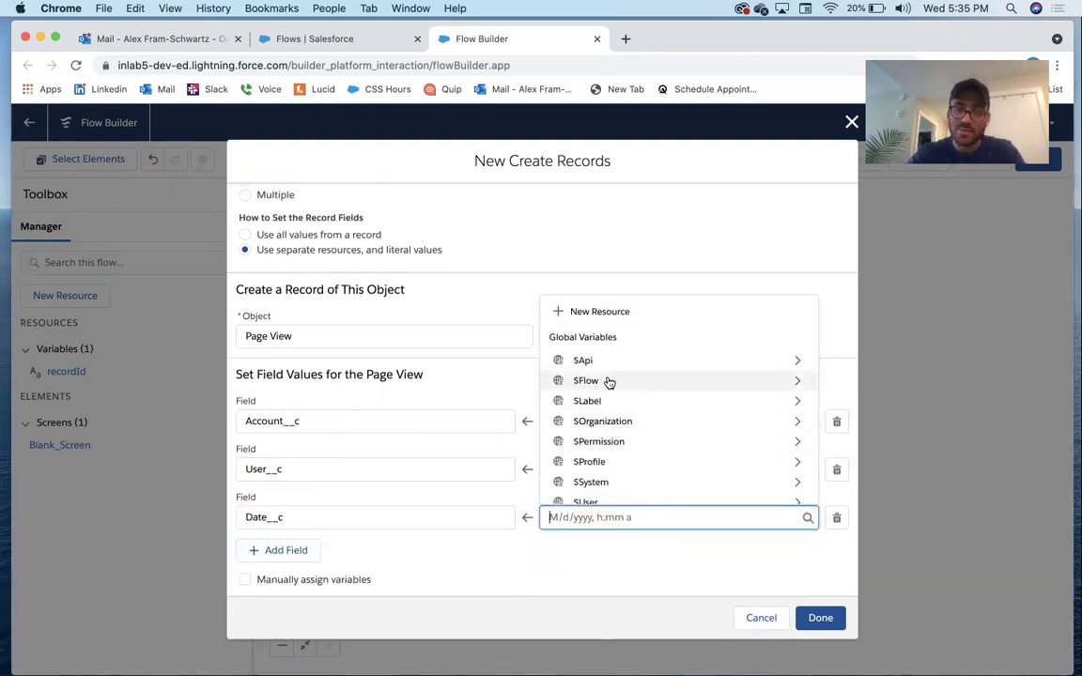
click(608, 380)
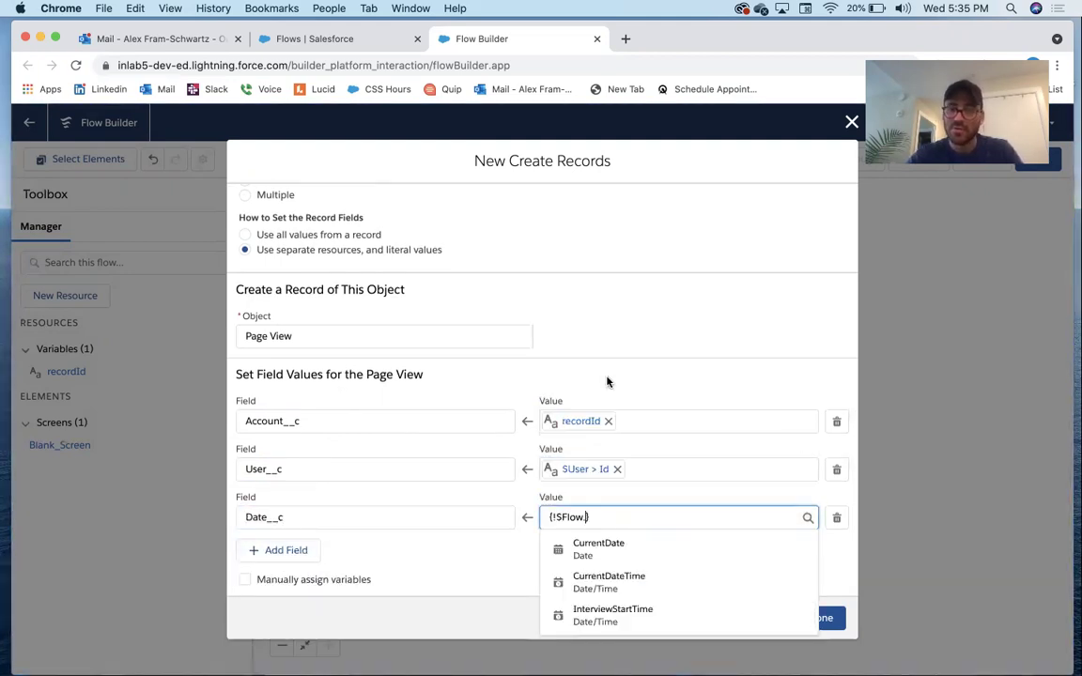
click(591, 579)
click(820, 616)
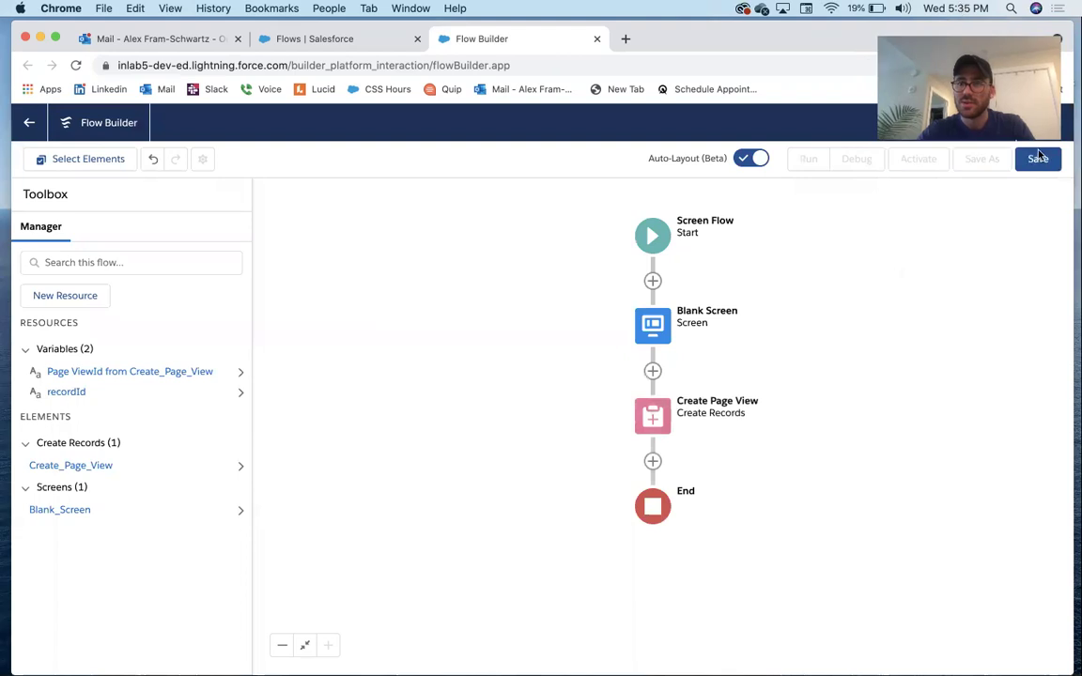
- Save the flow with the label Page View Screen Flow and its automatically filled API name
click(1037, 159)
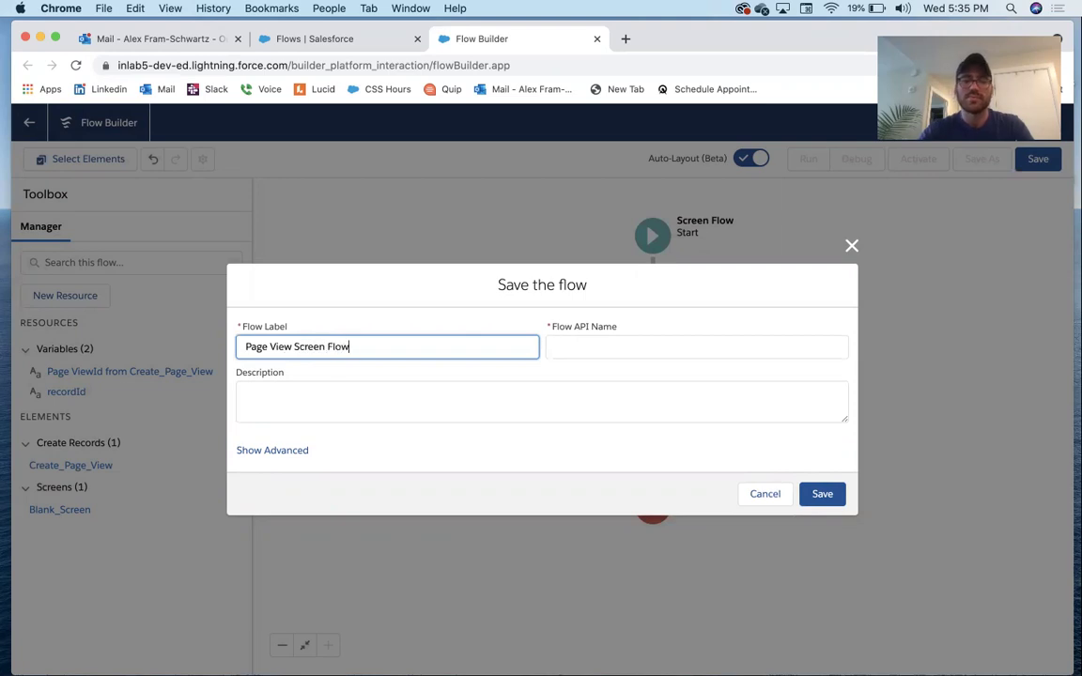
key(Tab)
key(Tab)
click(840, 499)
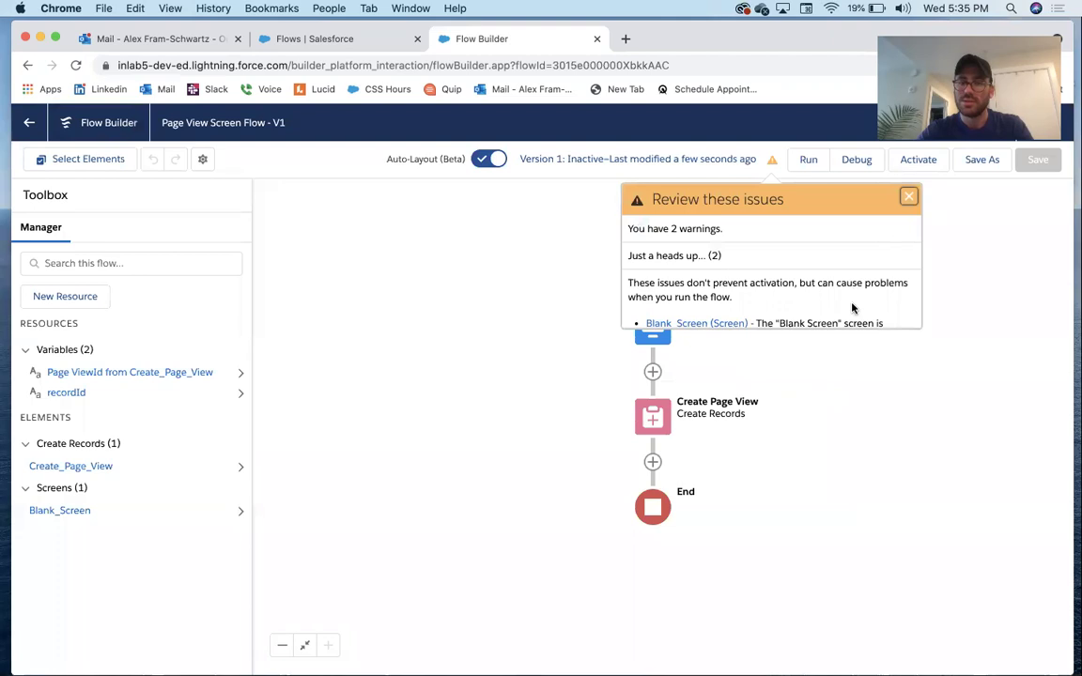
- Review and dismiss the flow's warnings, and activate the flow
scroll(851, 302, down, 2)
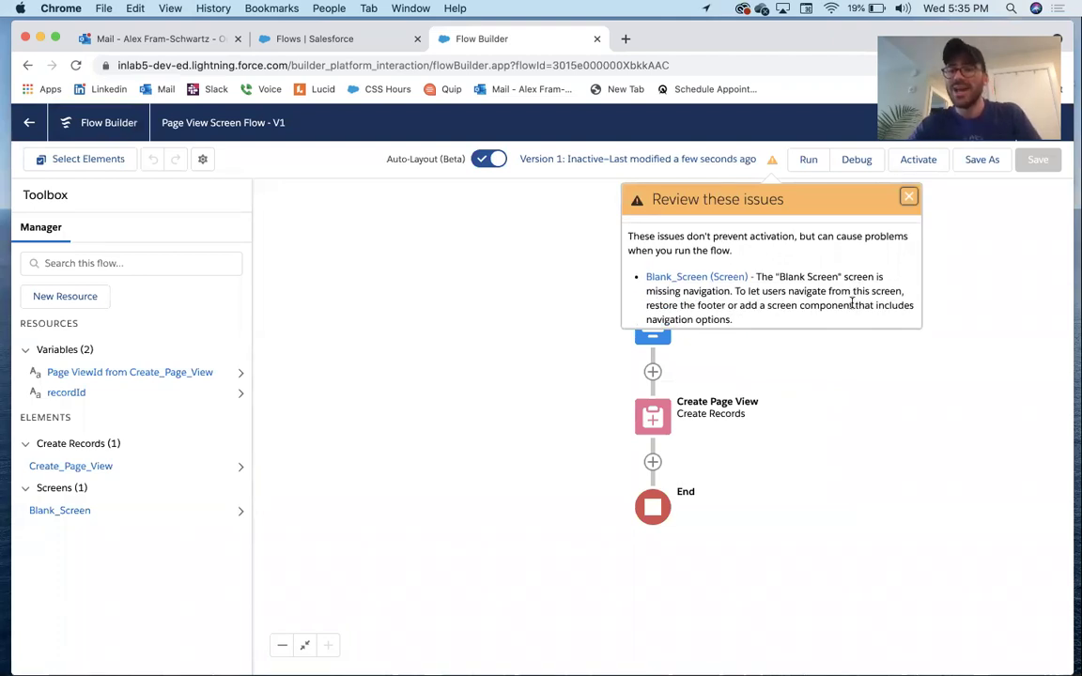
scroll(852, 302, down, 1)
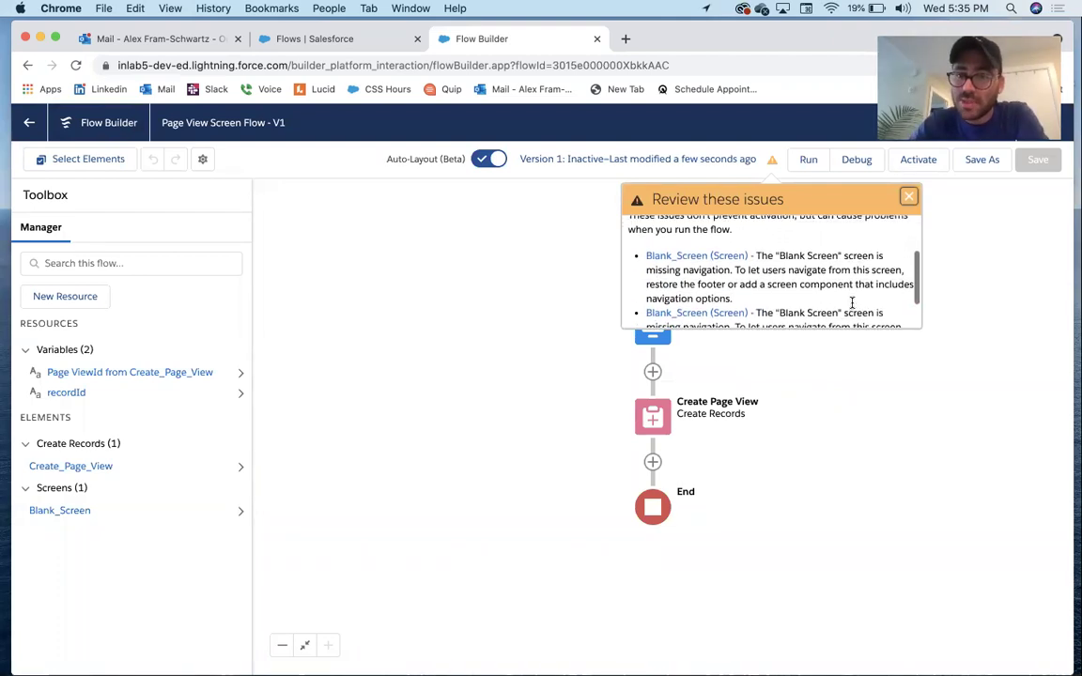
scroll(829, 291, down, 1)
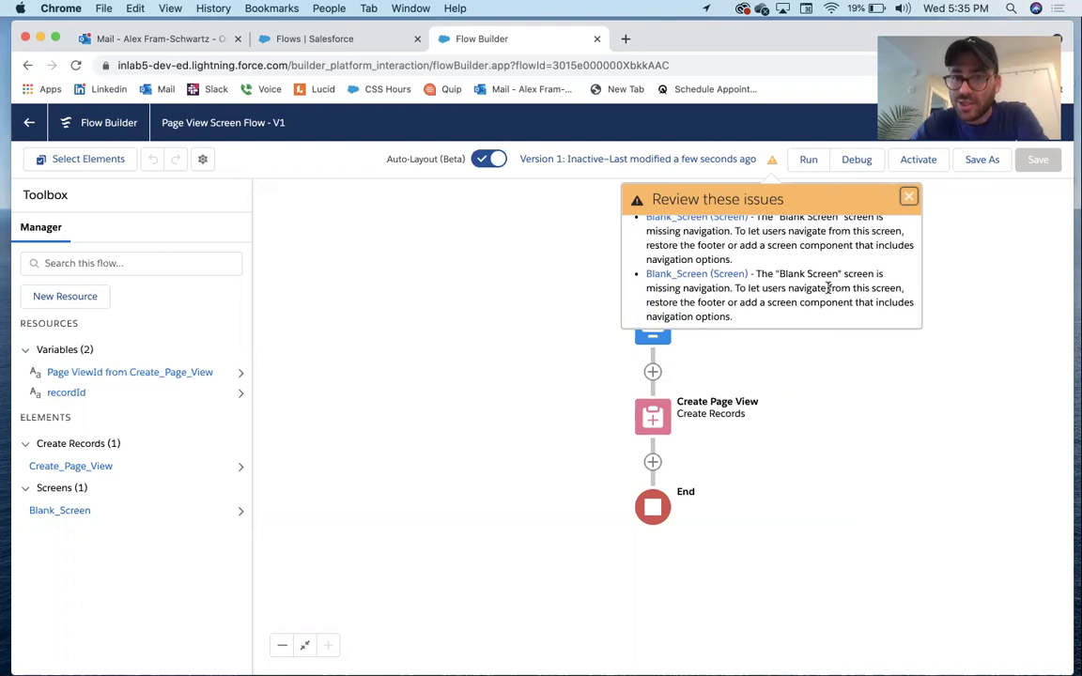
click(909, 196)
click(929, 167)
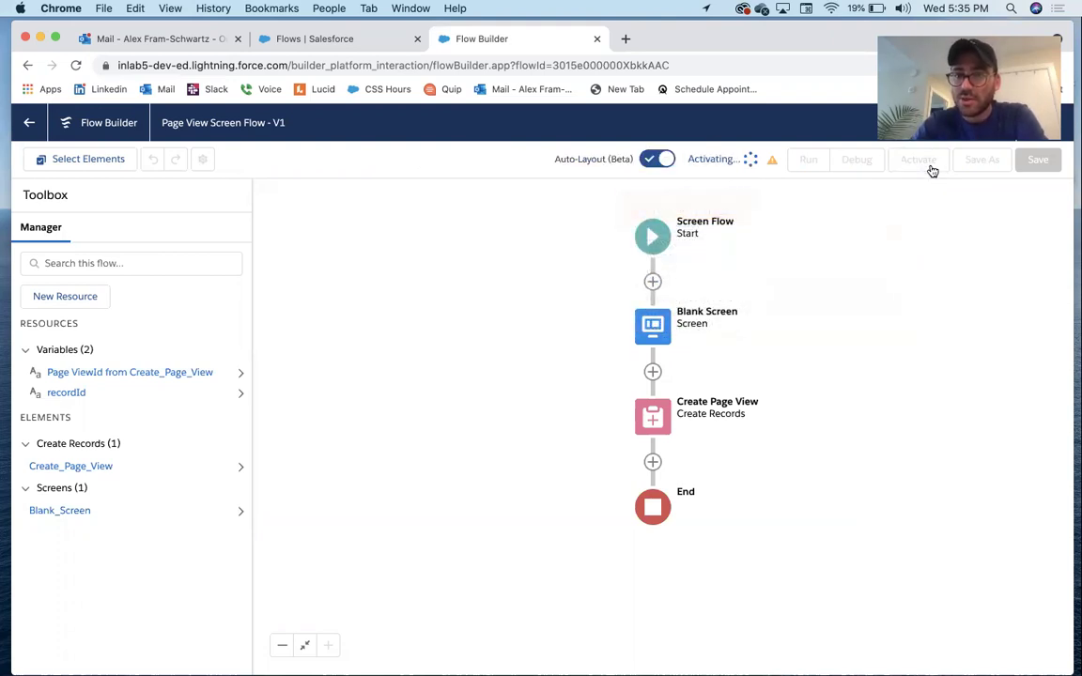
- Open the Account object's page layout assignments in Object Manager and edit the Account Layout assigned to the Solution Manager profile
click(331, 41)
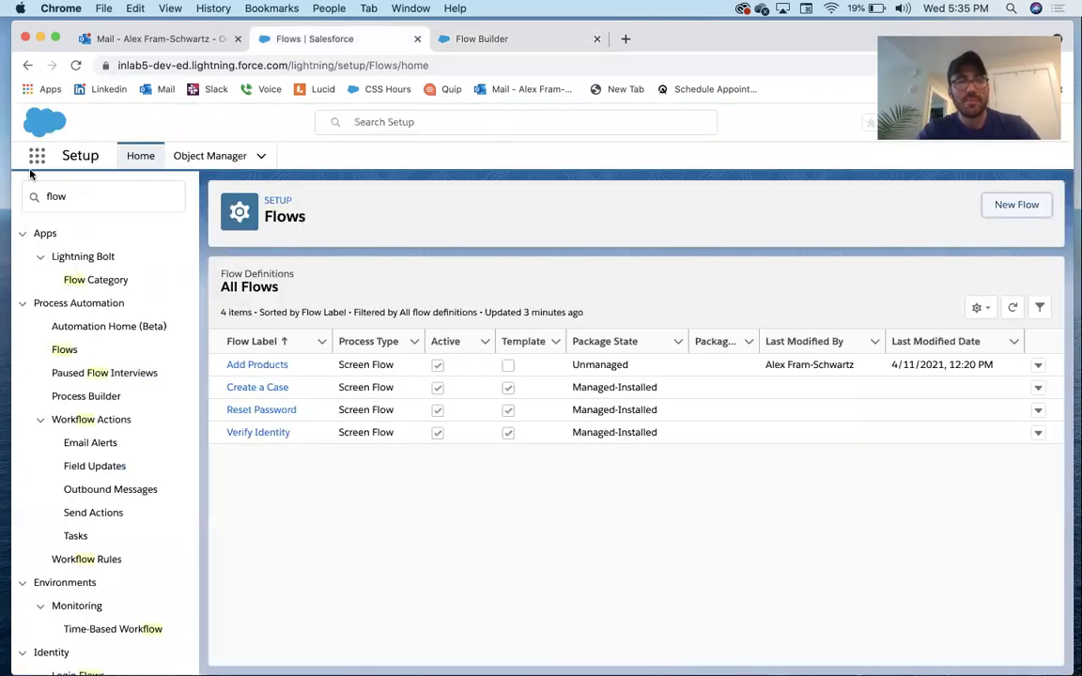
click(111, 199)
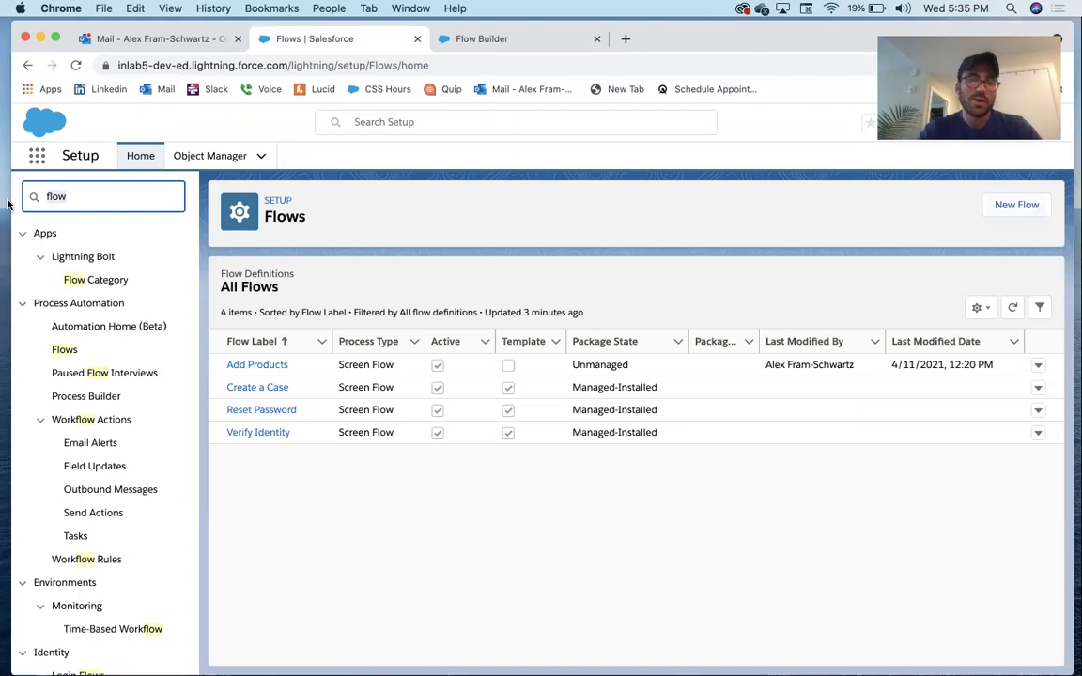
click(192, 157)
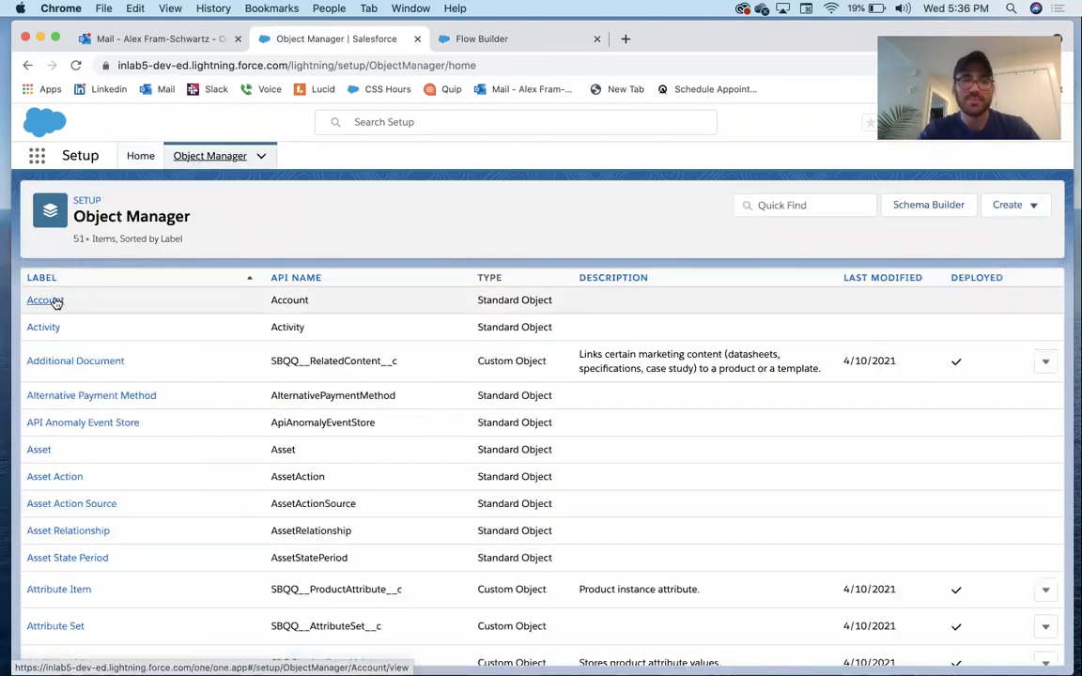
click(54, 301)
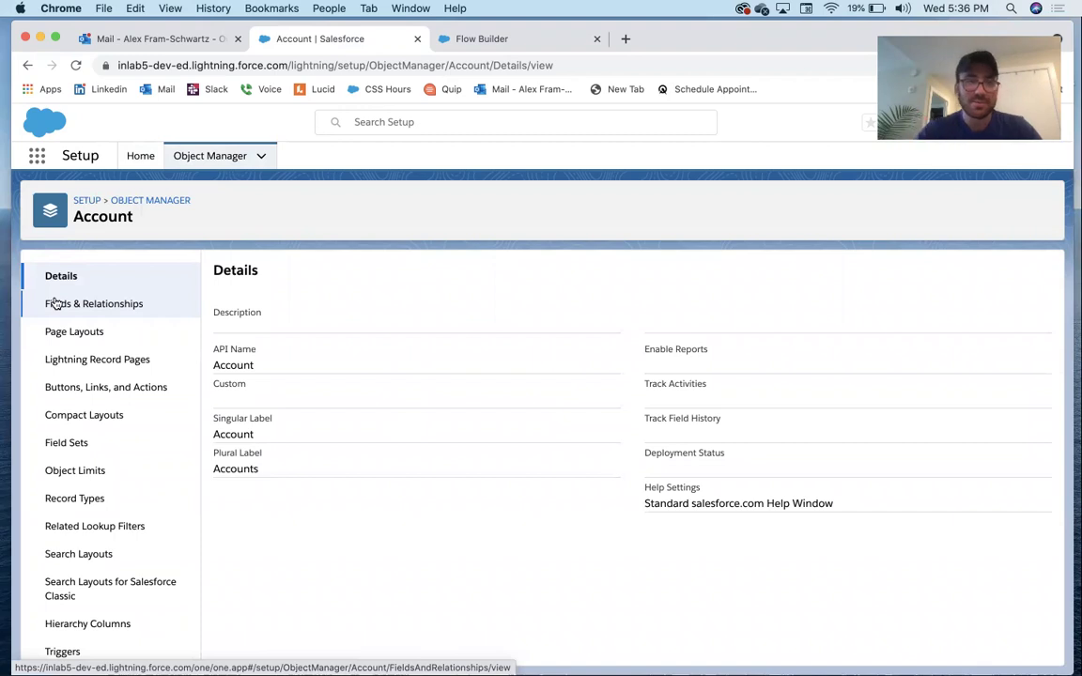
click(80, 333)
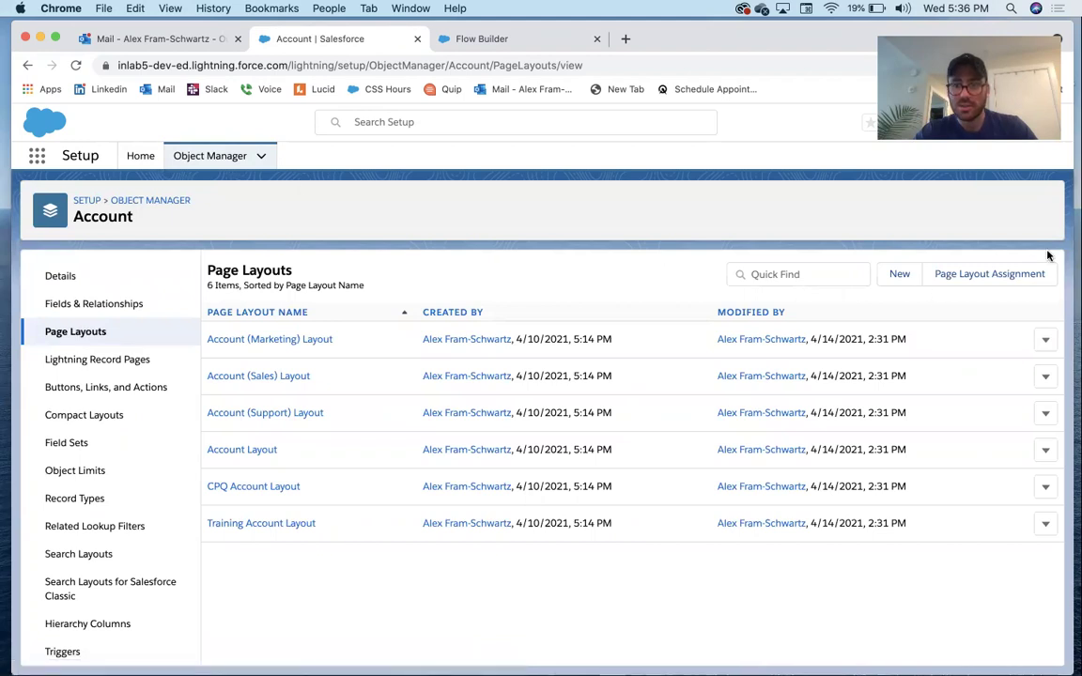
click(1023, 273)
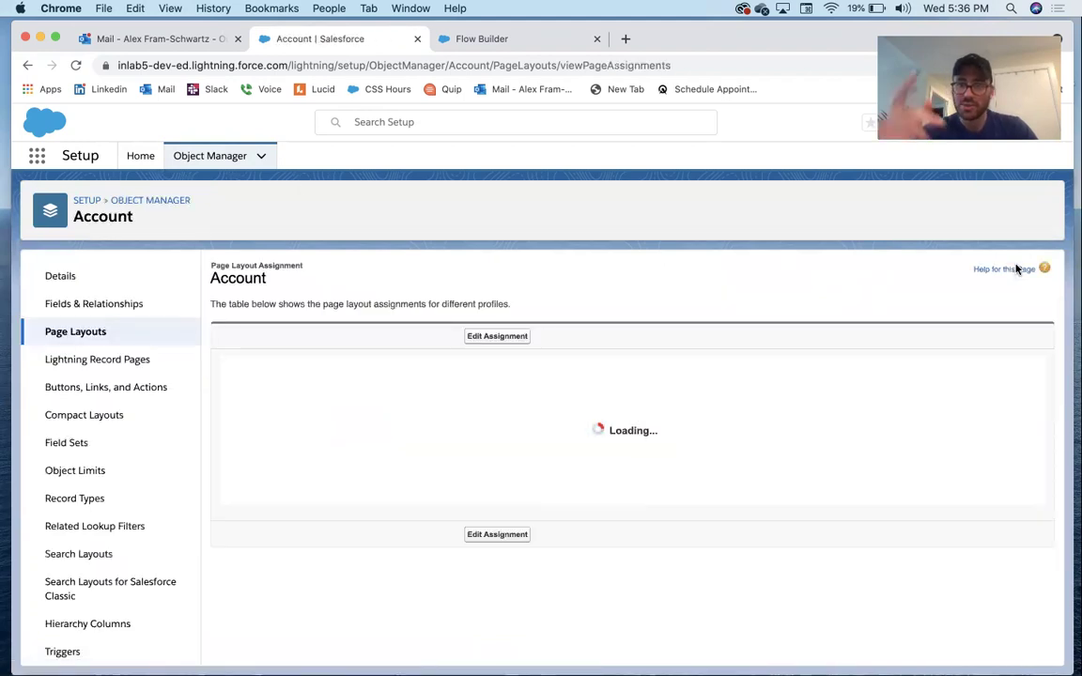
scroll(842, 453, down, 3)
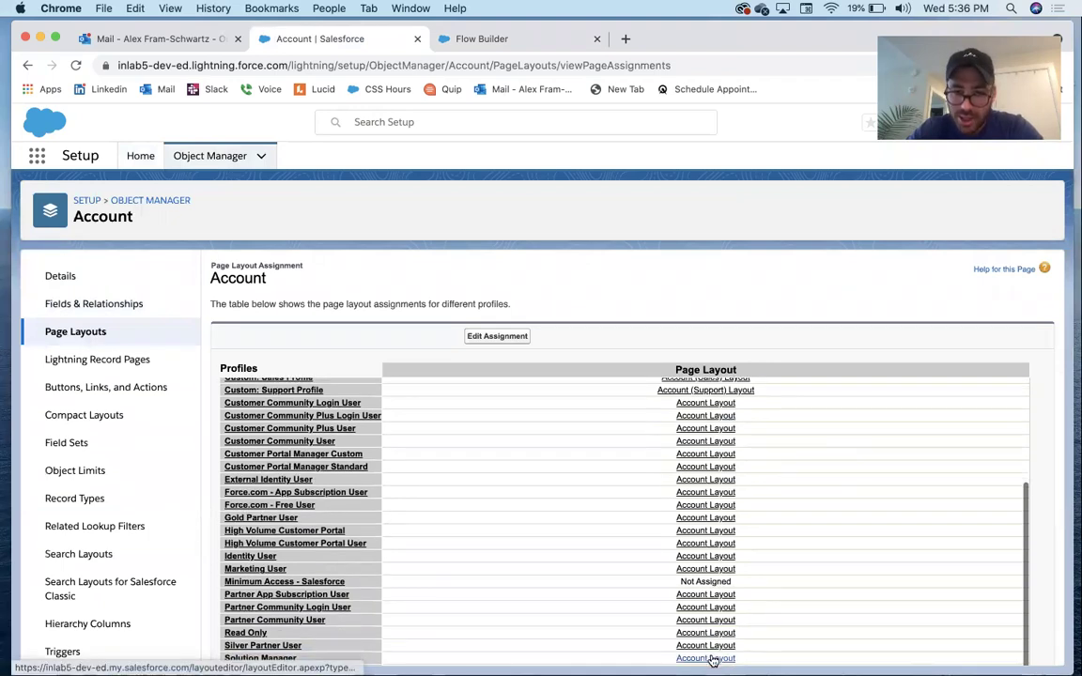
click(711, 660)
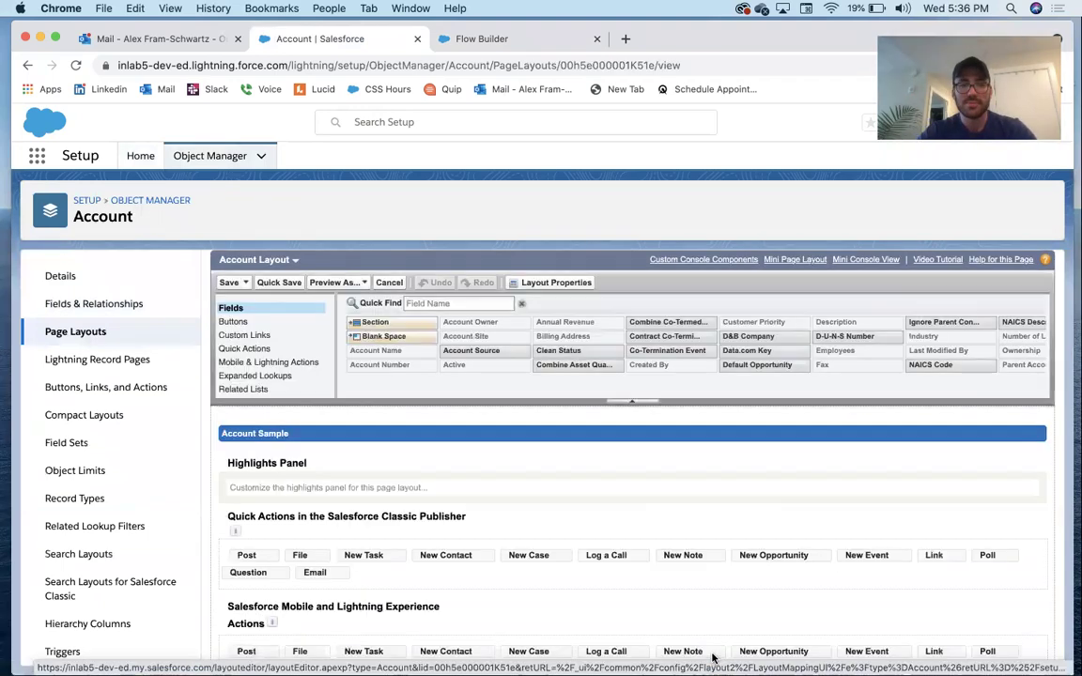
- In the layout's Page Views related list properties, add the Date column and remove the ID column
scroll(573, 514, down, 15)
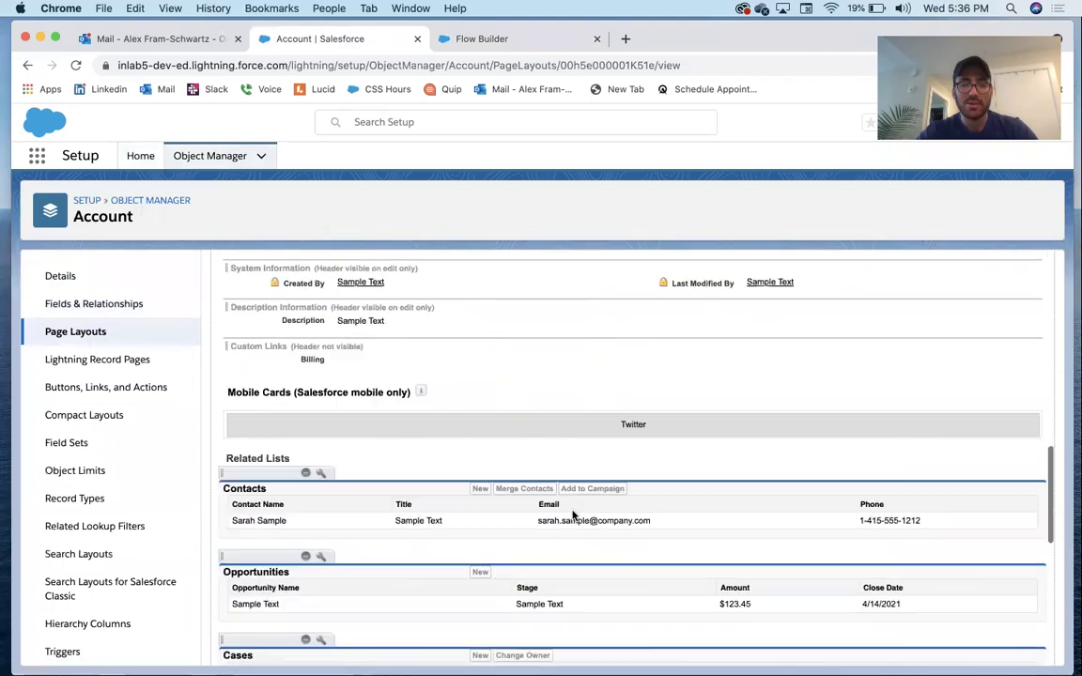
scroll(572, 515, down, 5)
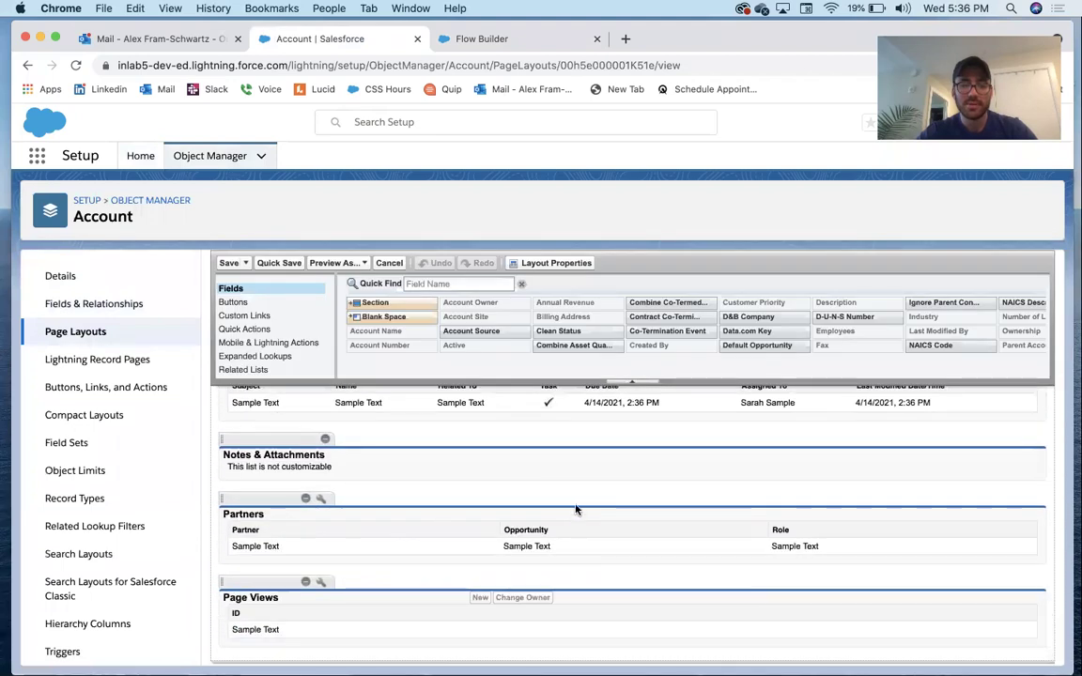
click(320, 583)
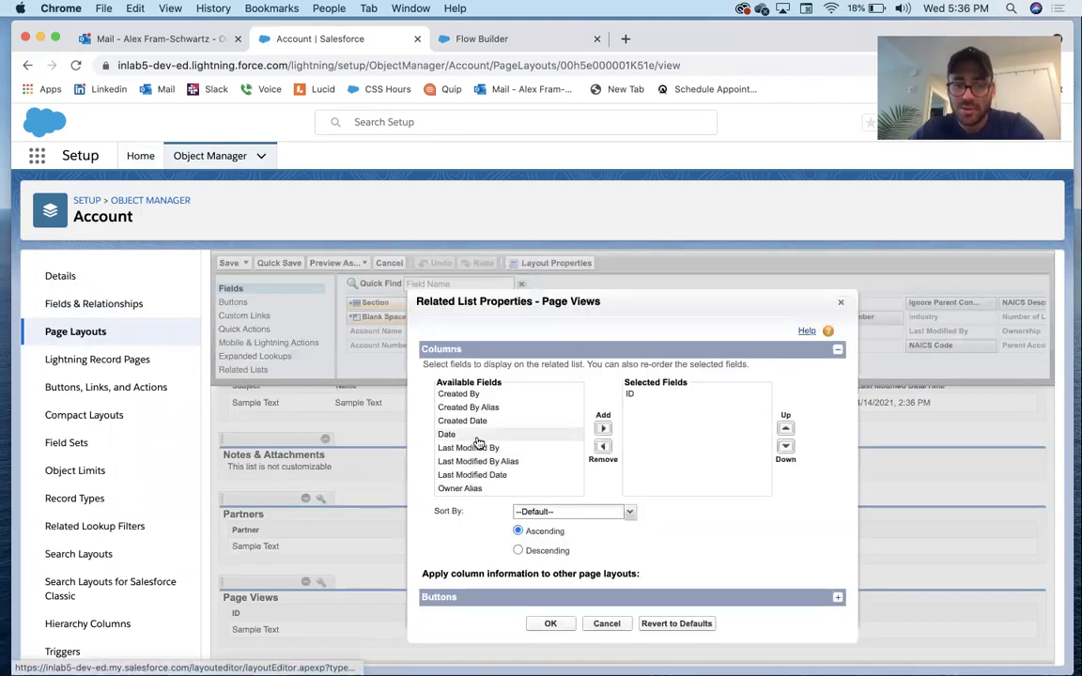
drag(477, 439, 631, 405)
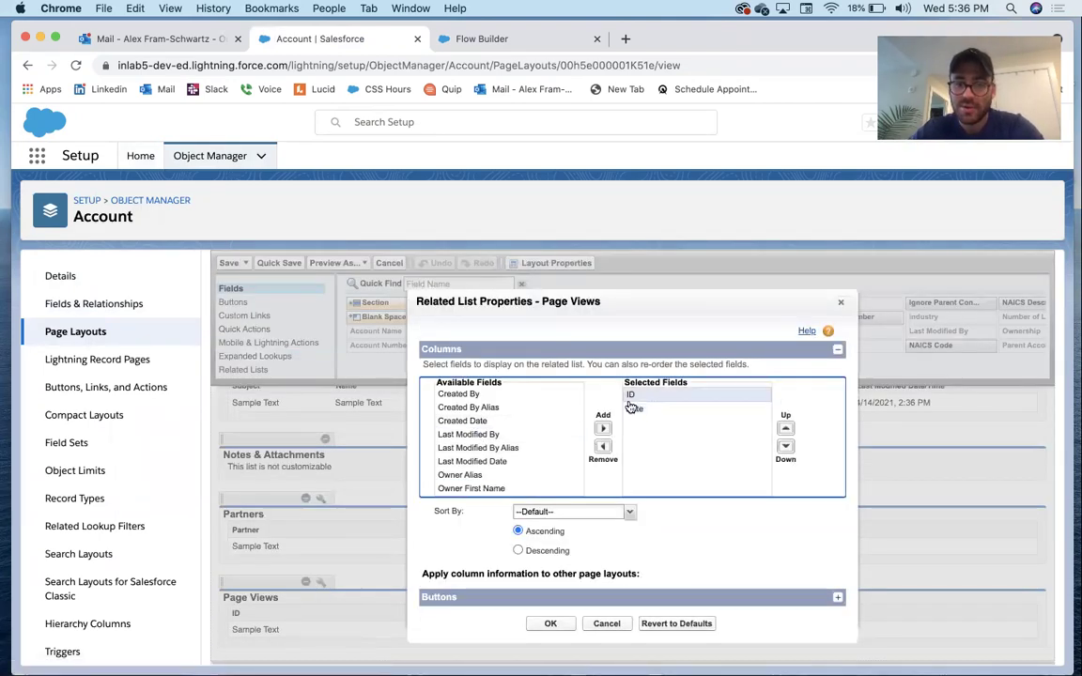
click(603, 447)
- Add the User column above Date in the Page Views related list, accept the properties and save the layout
scroll(529, 430, down, 2)
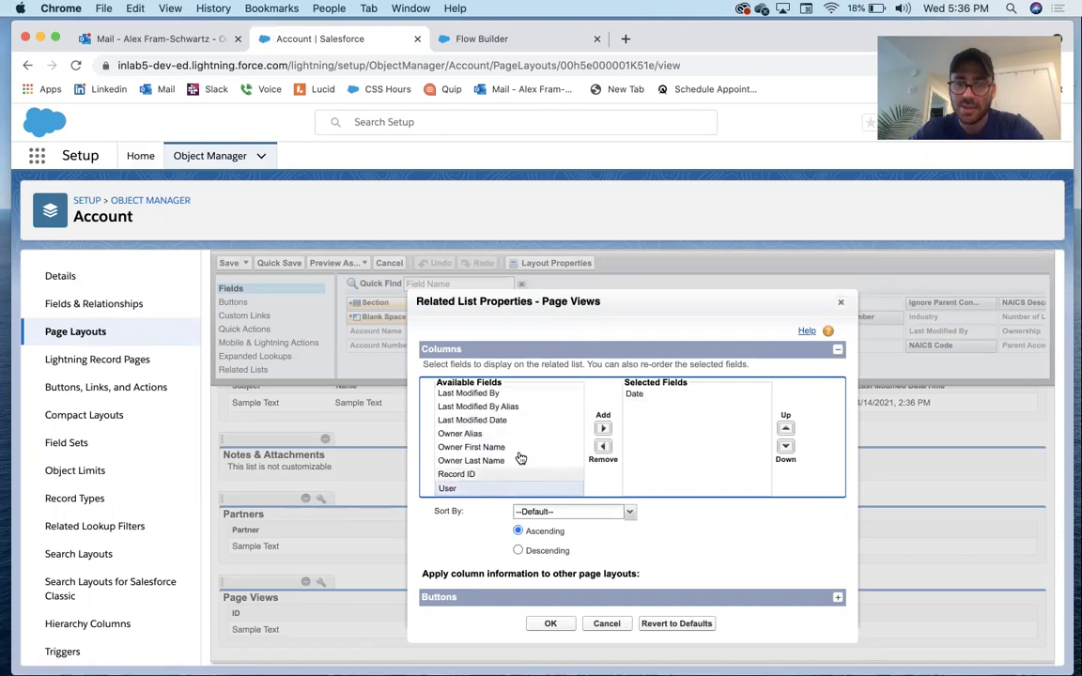
click(603, 428)
click(784, 428)
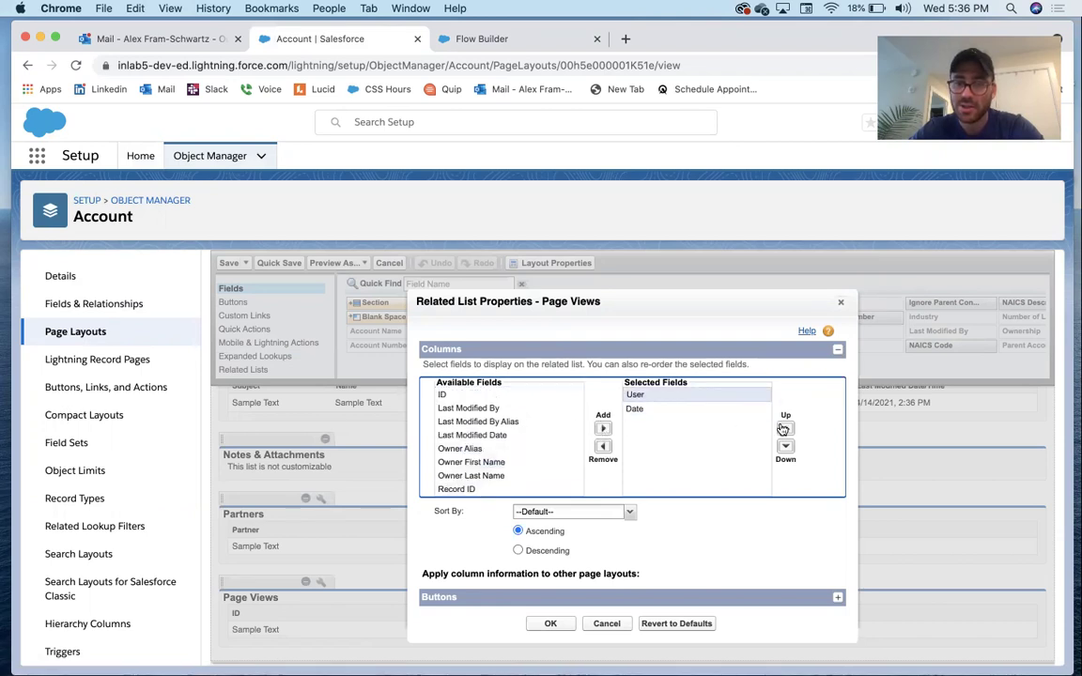
click(550, 624)
click(231, 262)
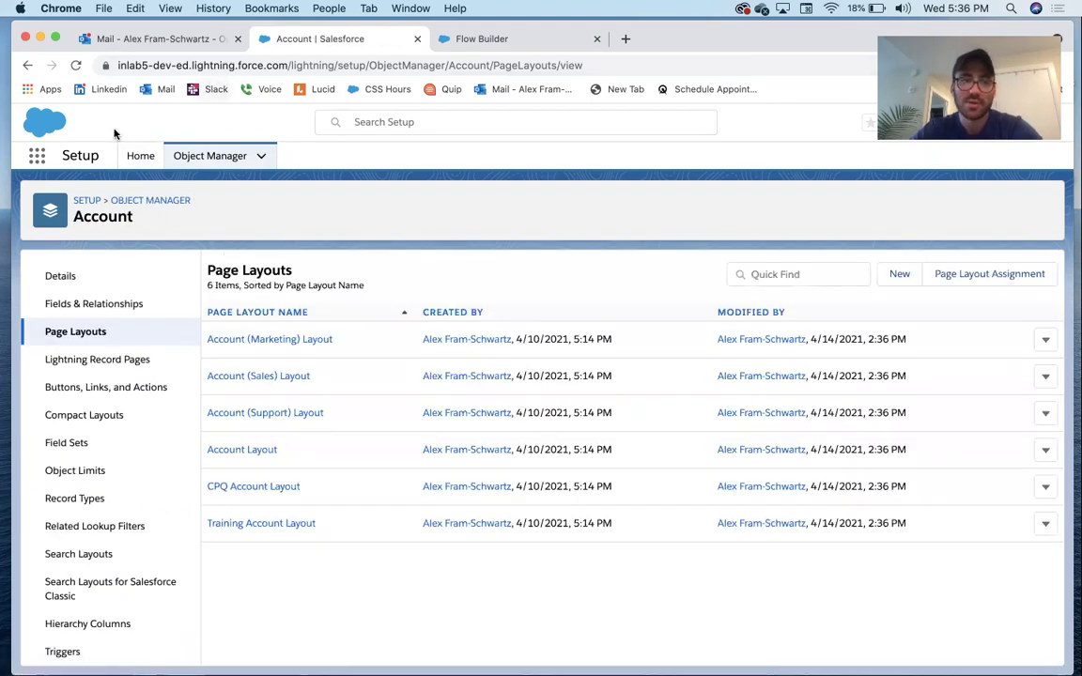
- Switch to the Sales app, open the Edge Communications account record and dismiss the navigation tip
click(36, 157)
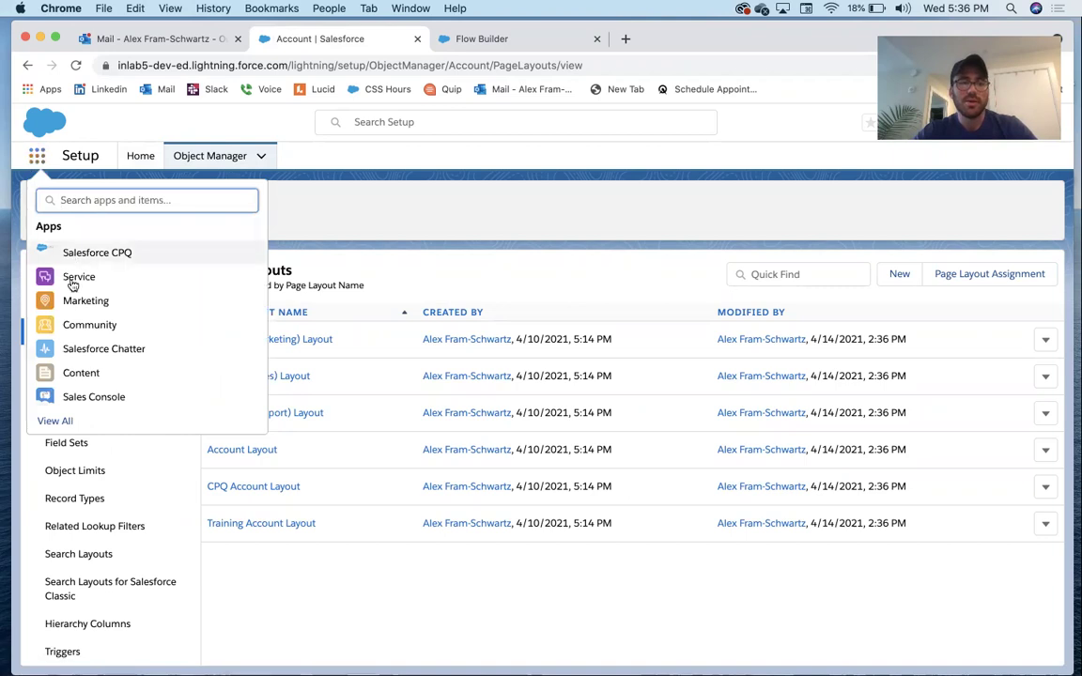
text(sales)
click(73, 336)
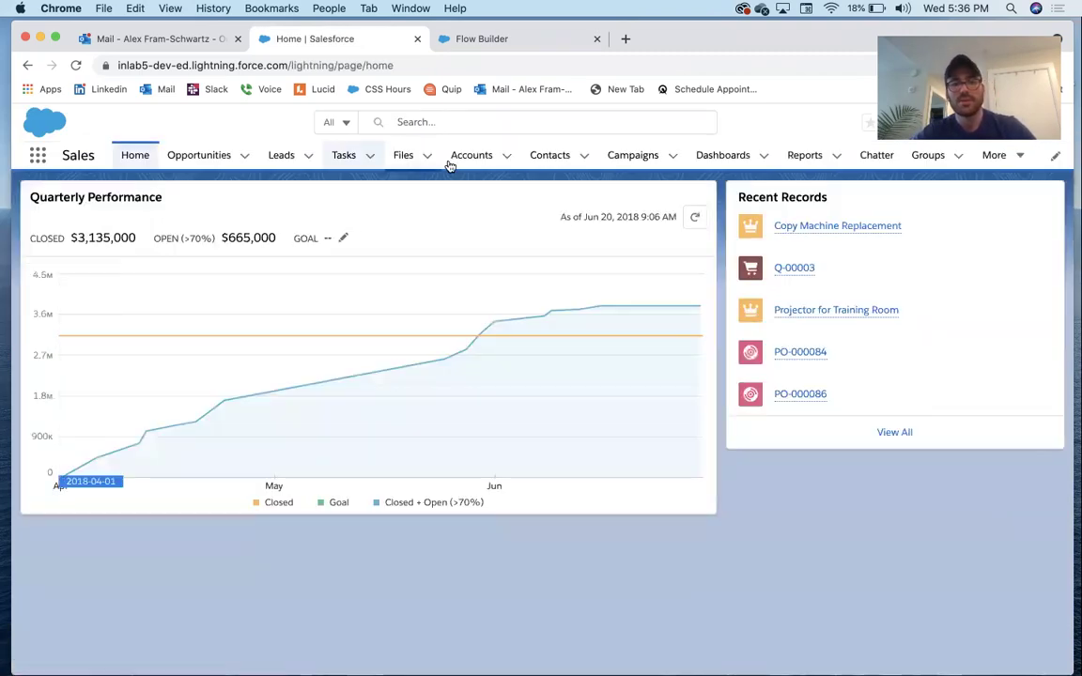
click(464, 161)
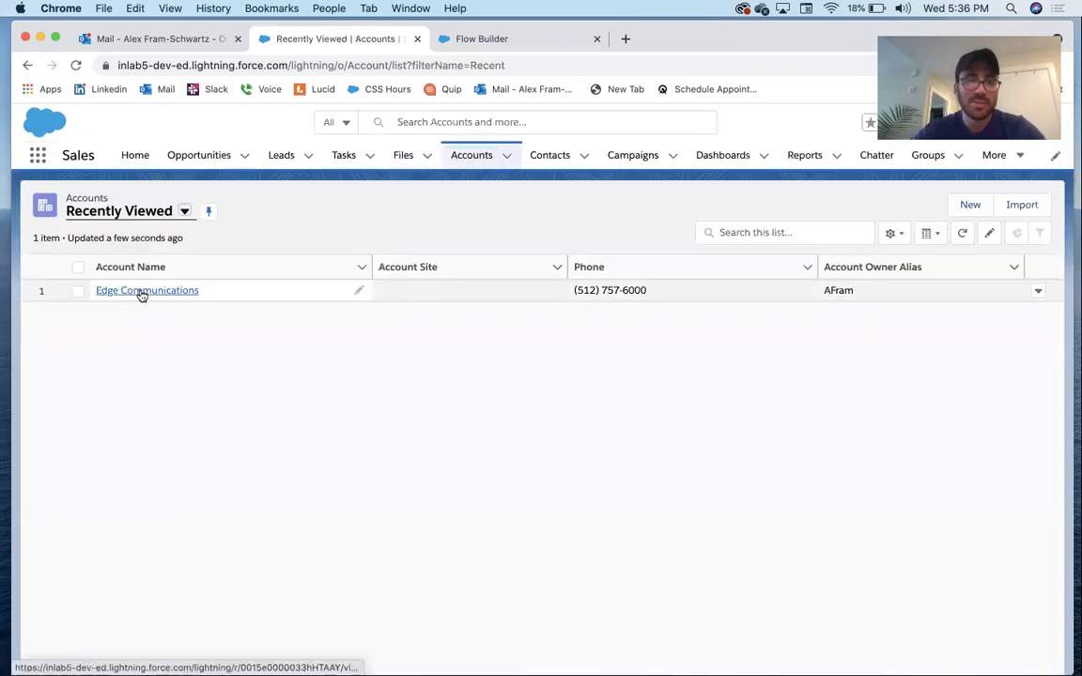
click(141, 292)
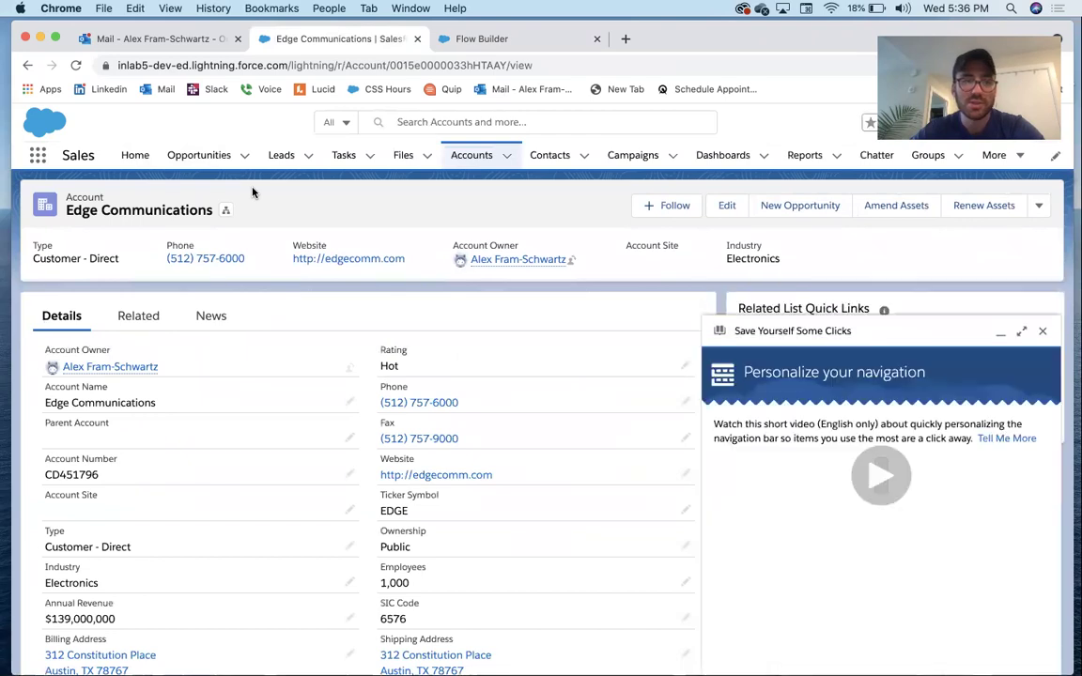
click(1042, 334)
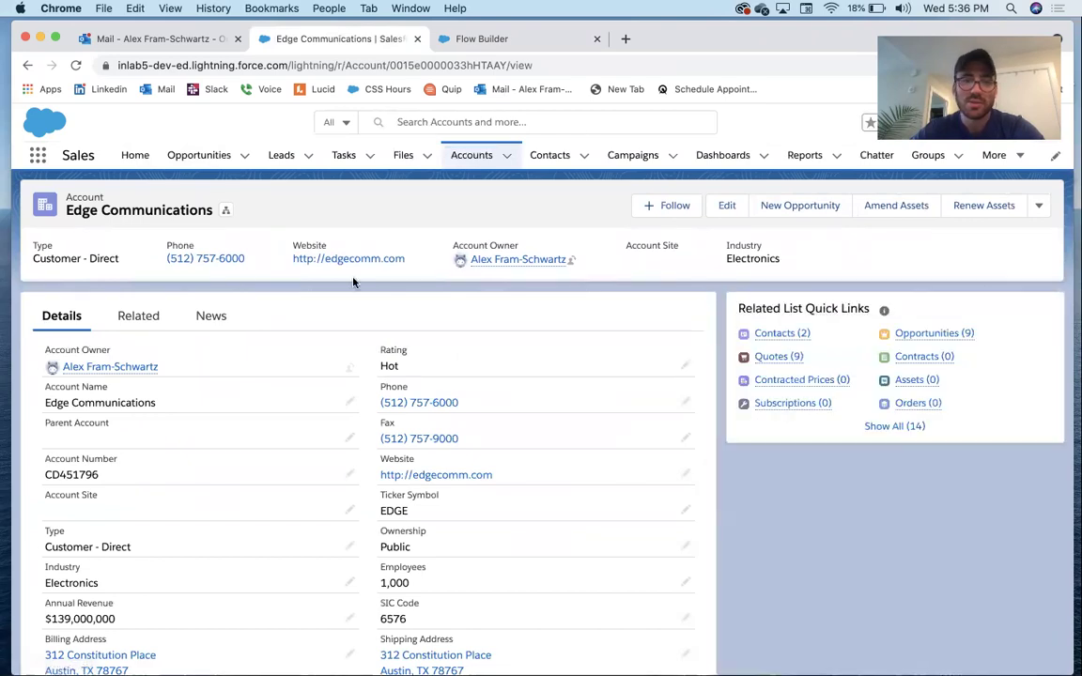
- Look through the account's related lists down to the Page Views list
click(150, 321)
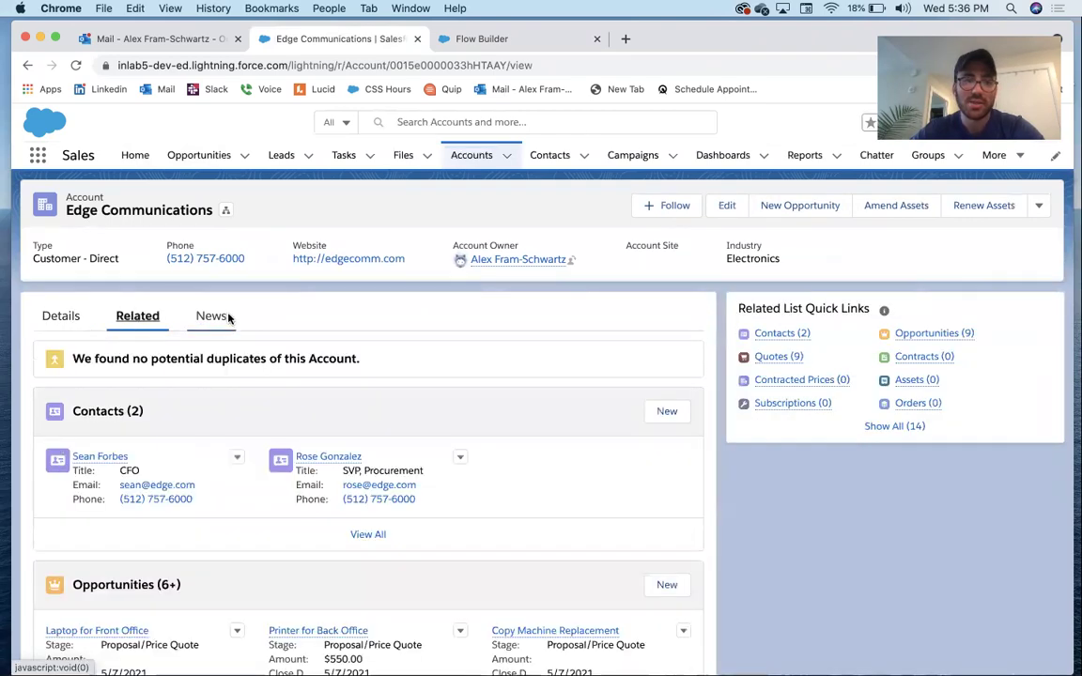
scroll(228, 319, down, 10)
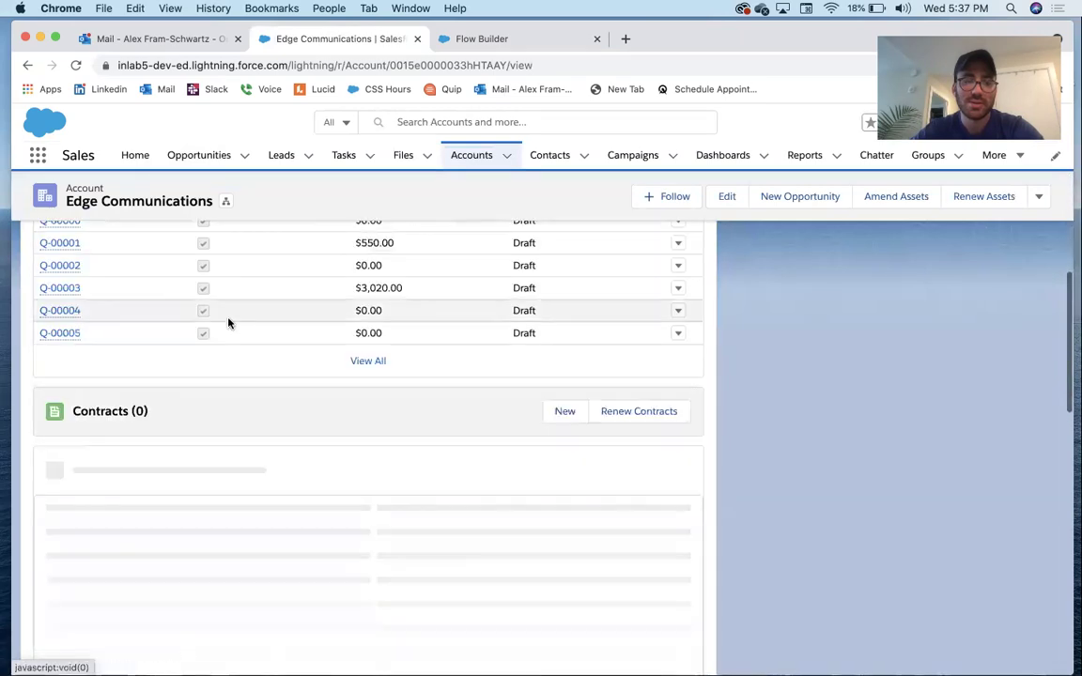
scroll(228, 322, down, 10)
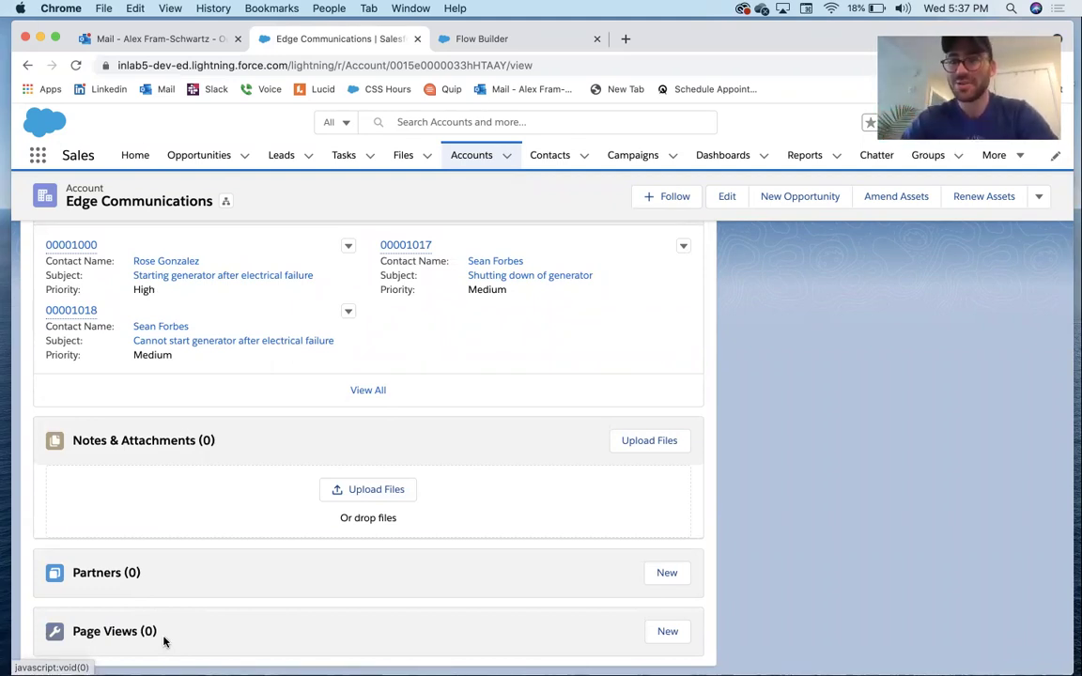
scroll(483, 605, up, 3)
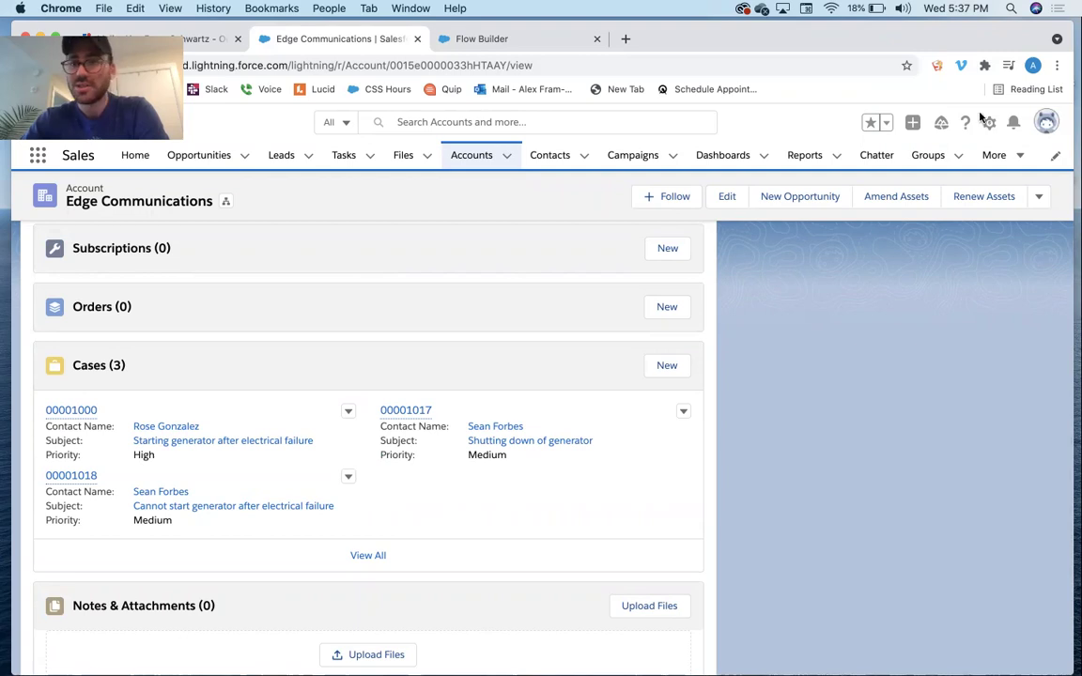
- Open the account's Lightning record page for editing, dismiss the mobile notice and search the components for flow
click(989, 125)
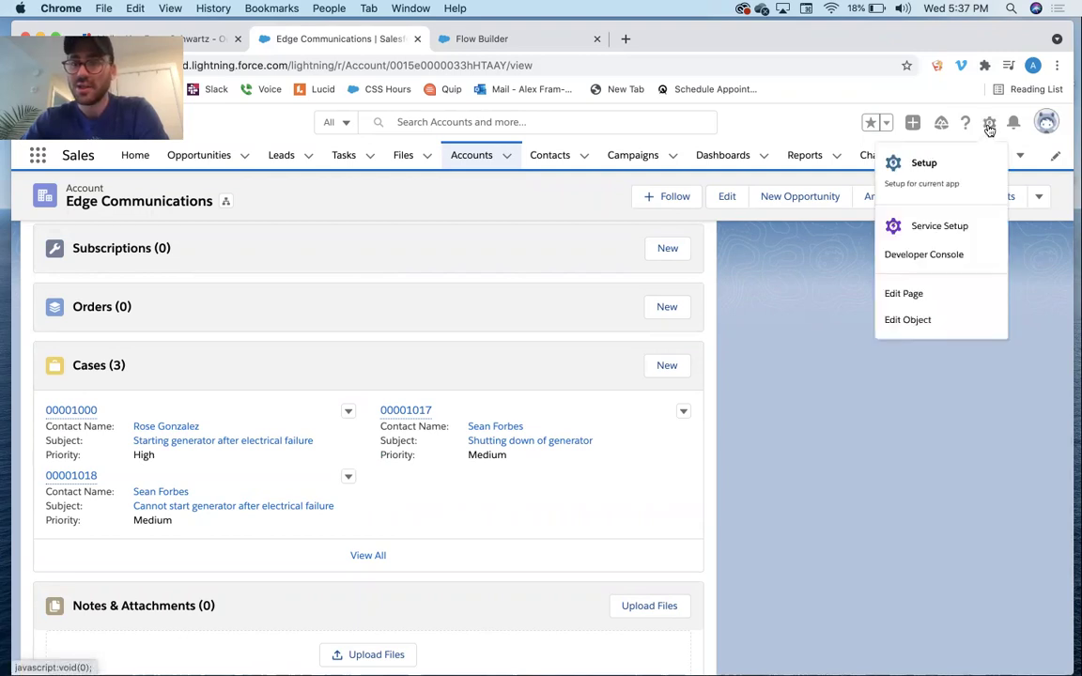
click(927, 291)
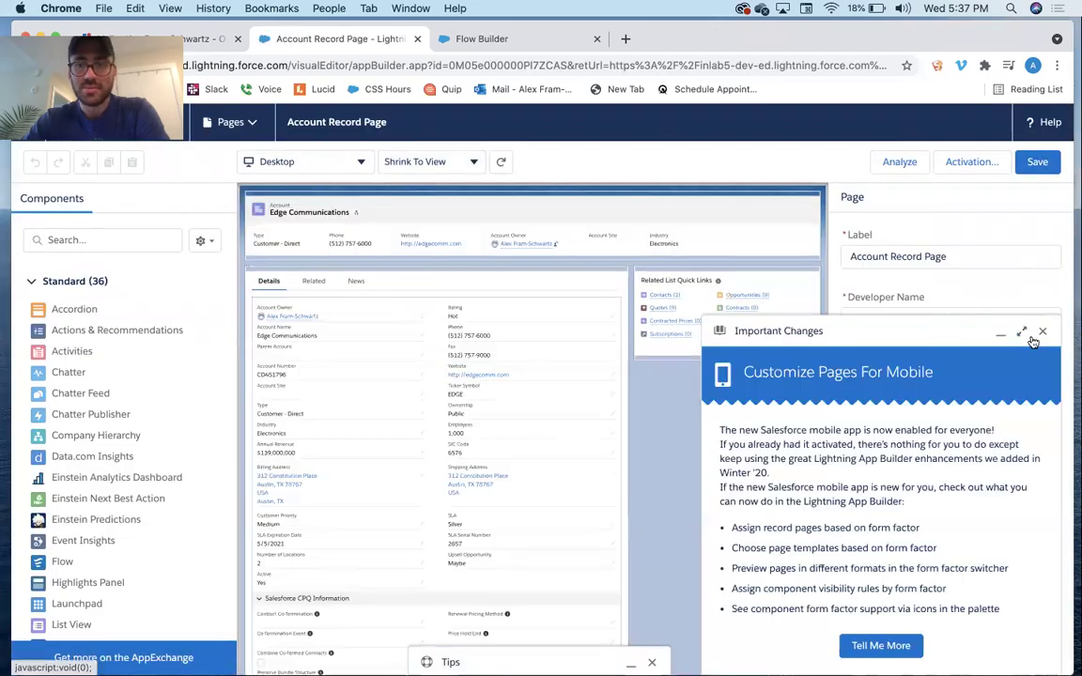
click(1039, 332)
click(102, 242)
text(flow)
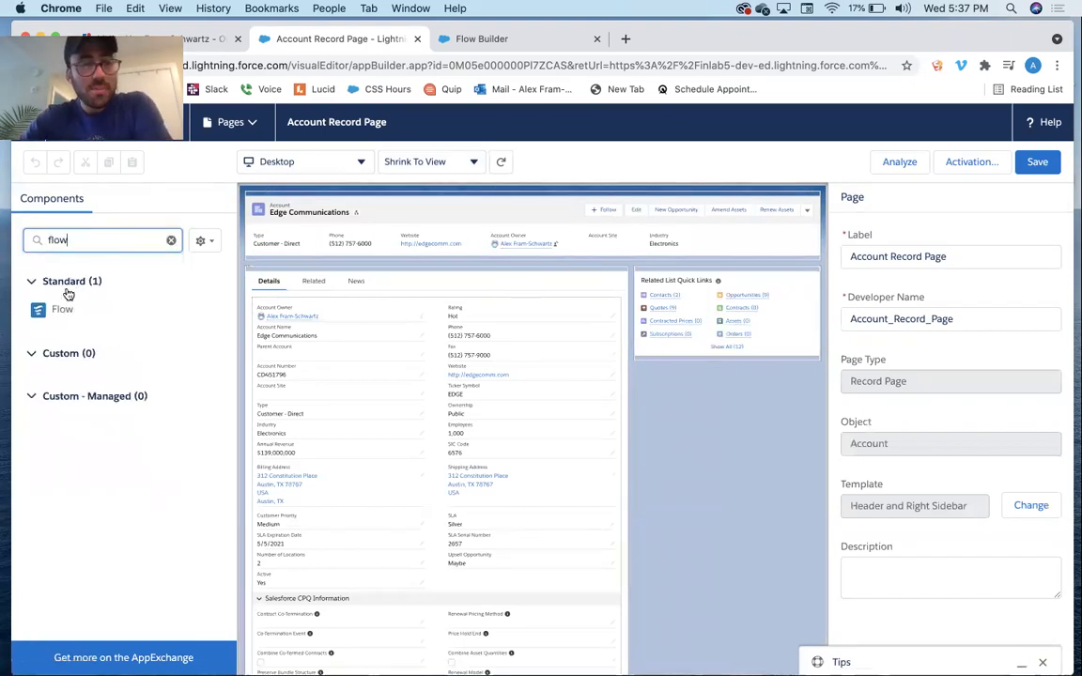
scroll(321, 369, down, 3)
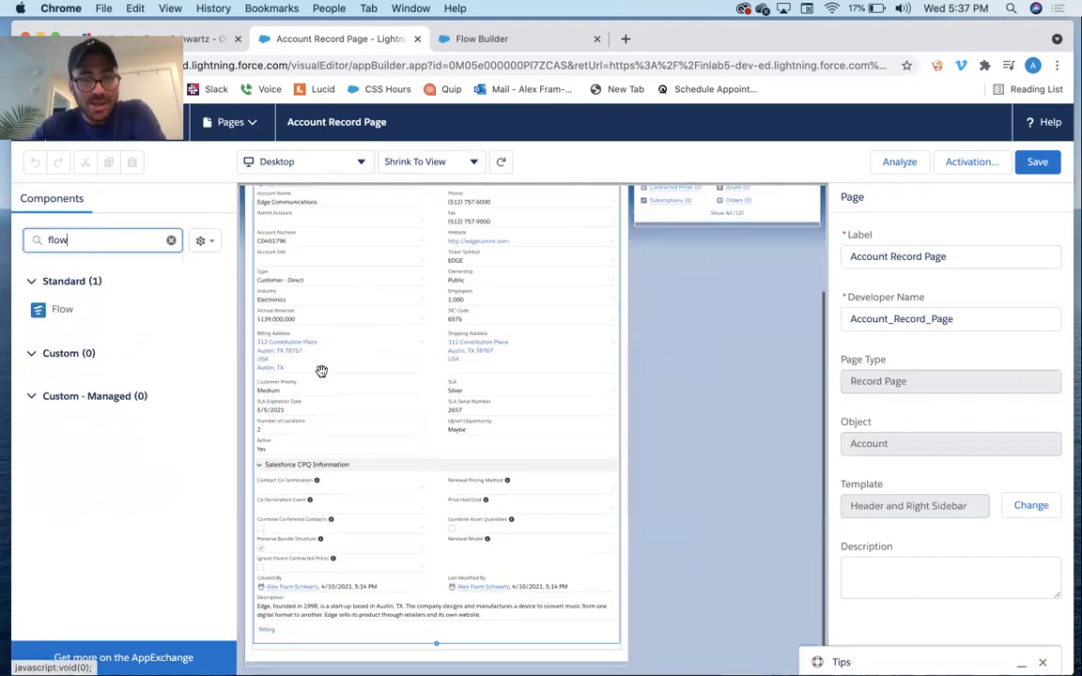
scroll(322, 366, up, 3)
- Review the Related tab on the page canvas and delete its Related Lists component
click(315, 249)
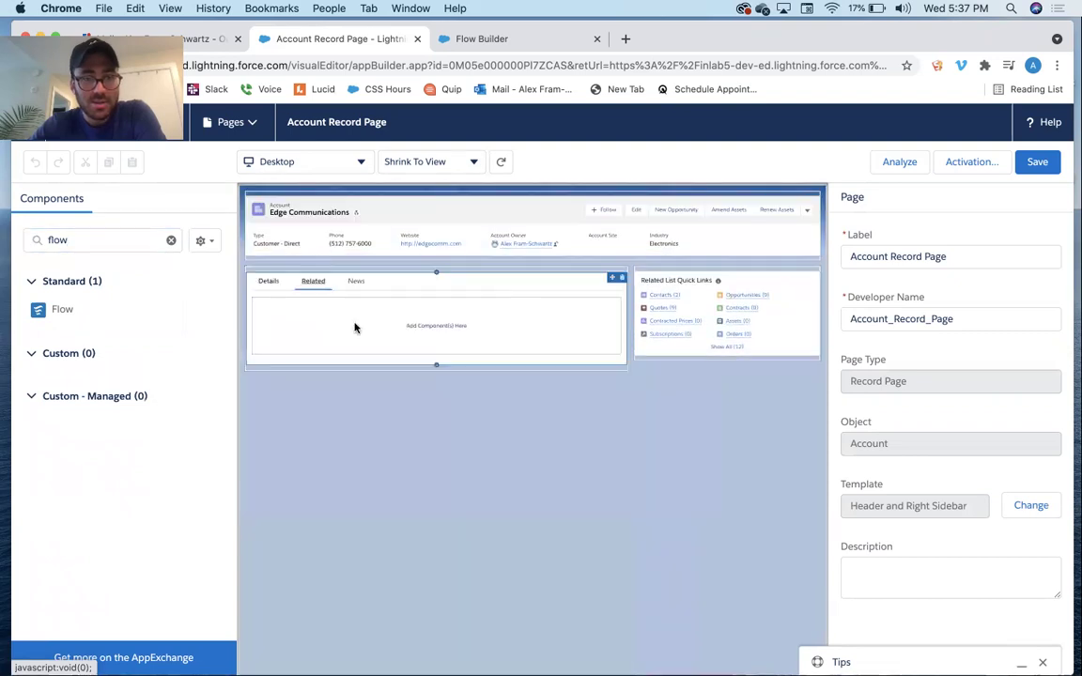
scroll(369, 347, down, 3)
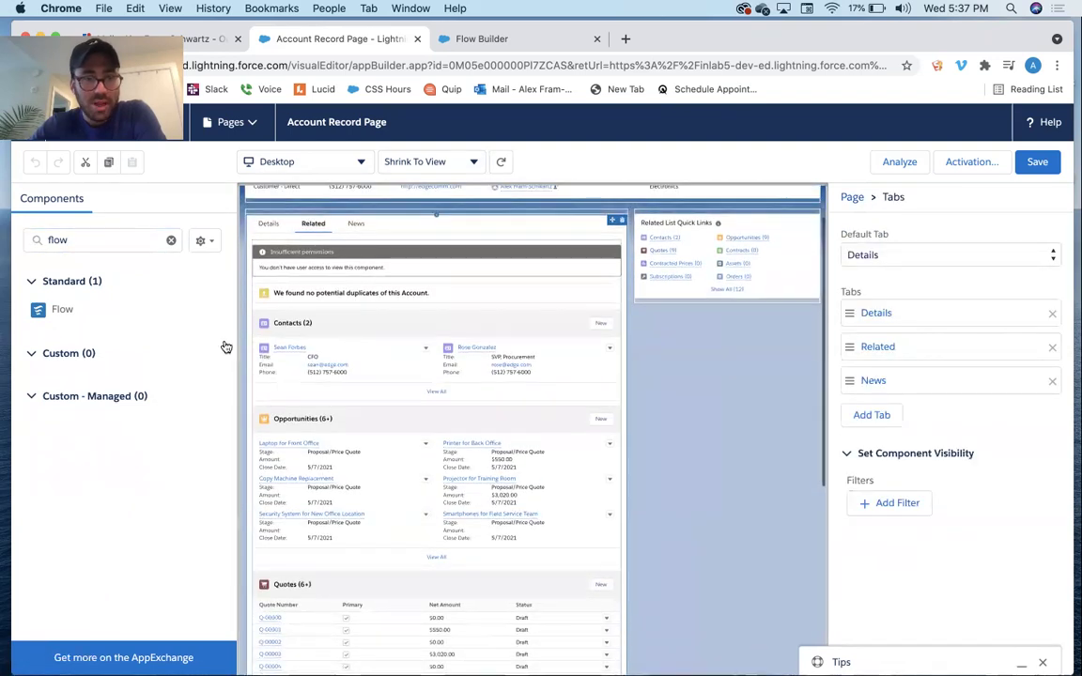
scroll(376, 379, down, 10)
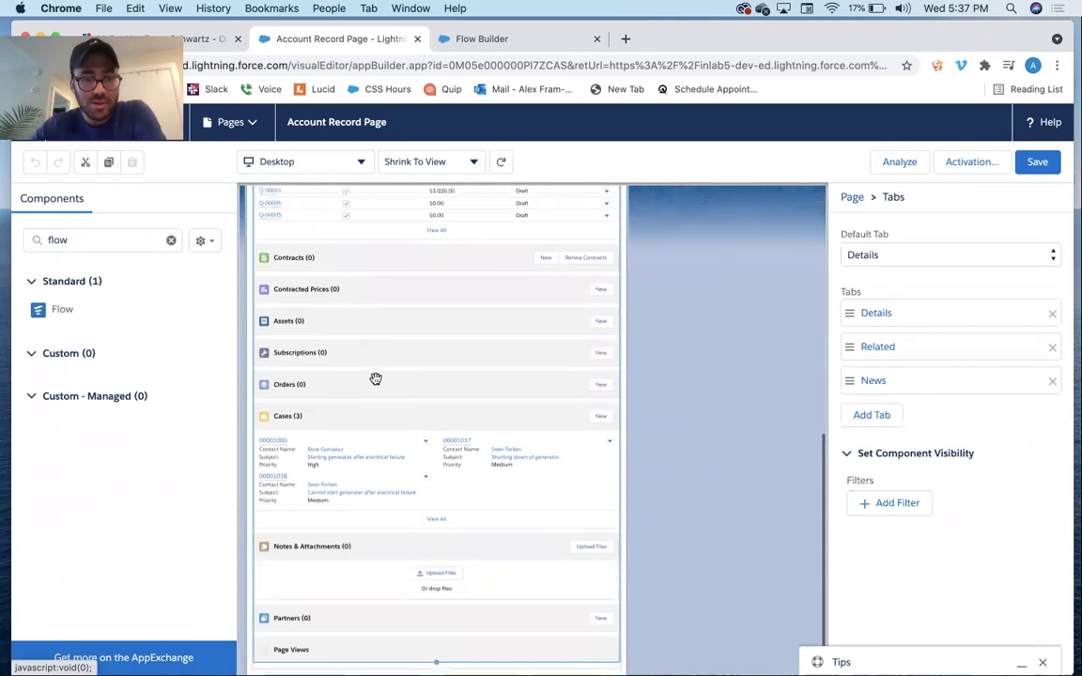
scroll(376, 378, up, 8)
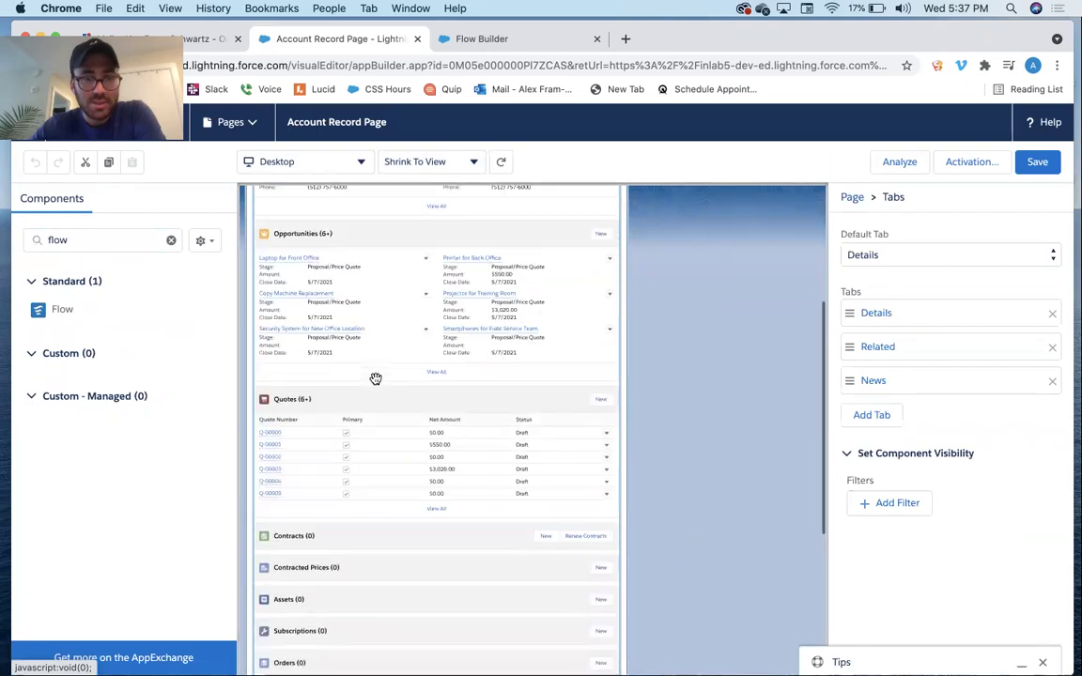
scroll(376, 379, up, 1)
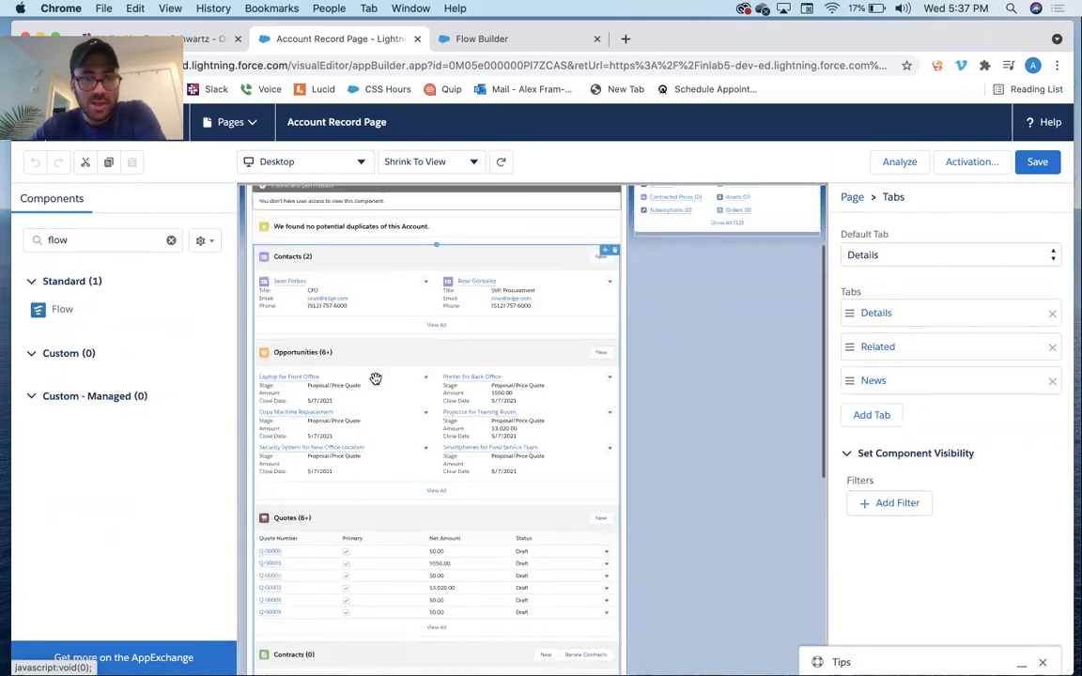
click(615, 254)
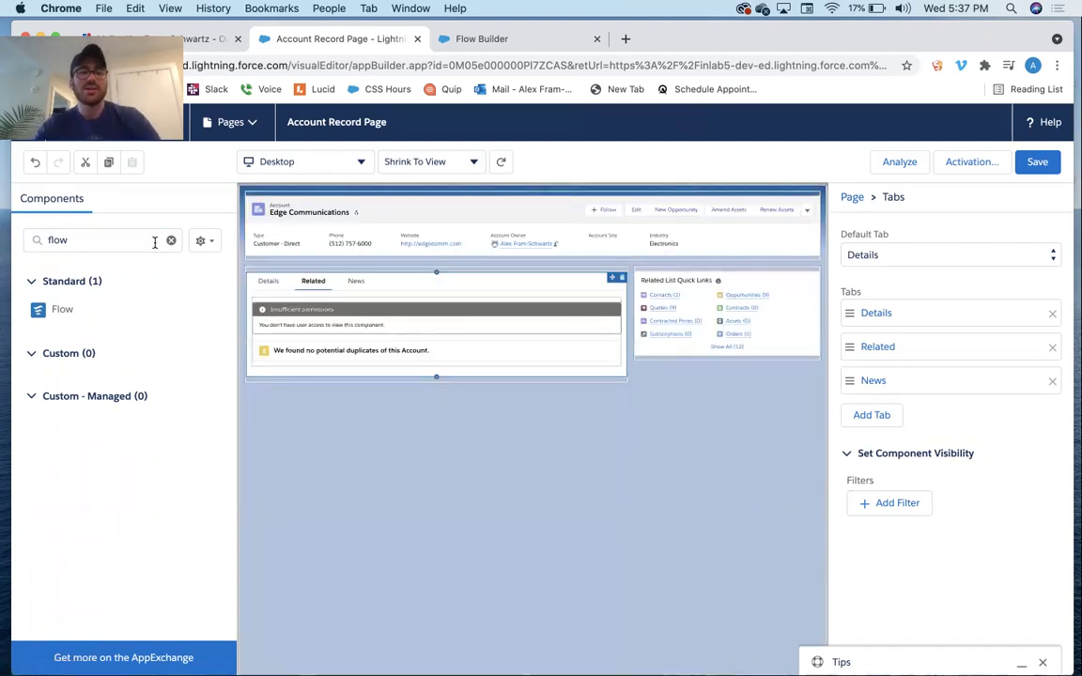
- Add a Related List - Single component to the page's Related tab and set its related list to Page Views
double_click(86, 239)
key(BackSpace)
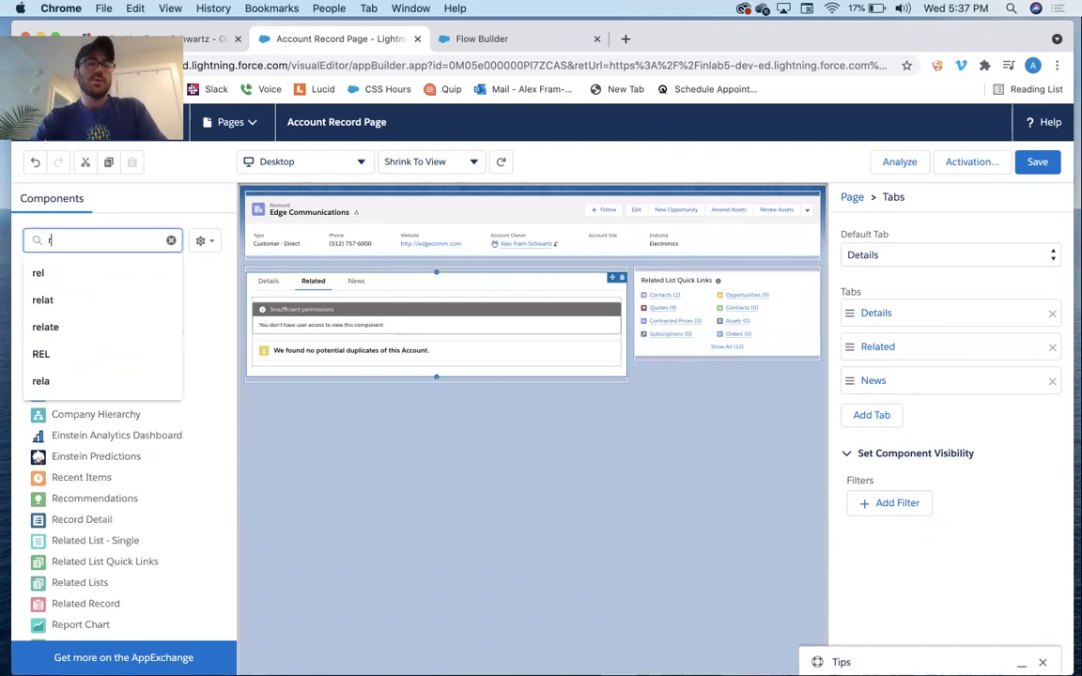
text(sing)
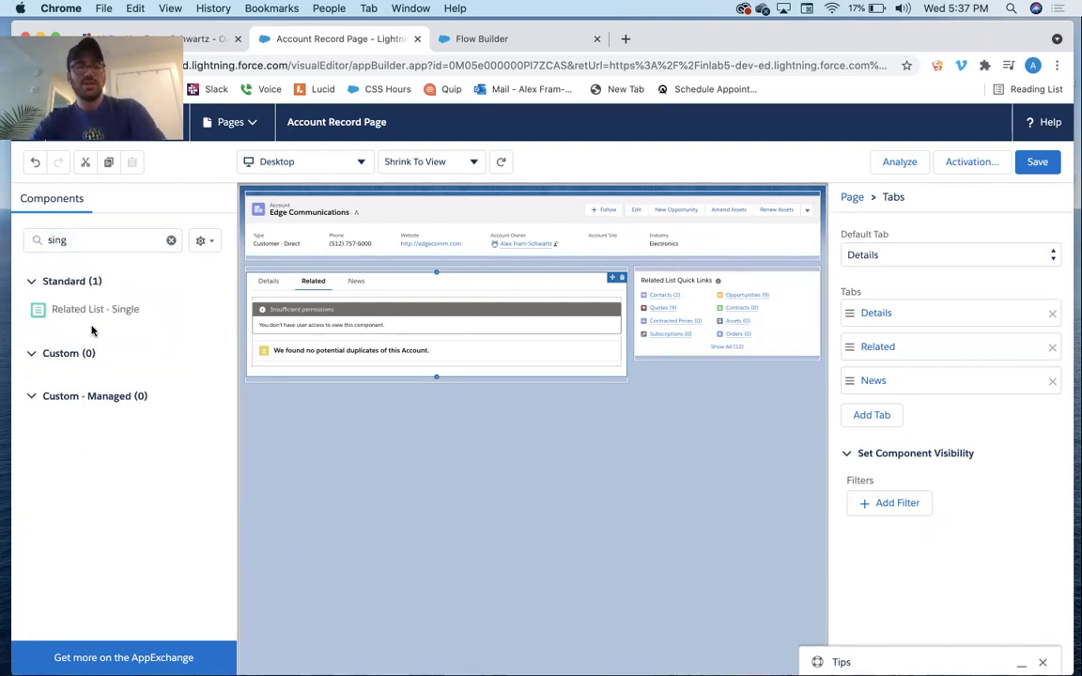
drag(89, 312, 375, 339)
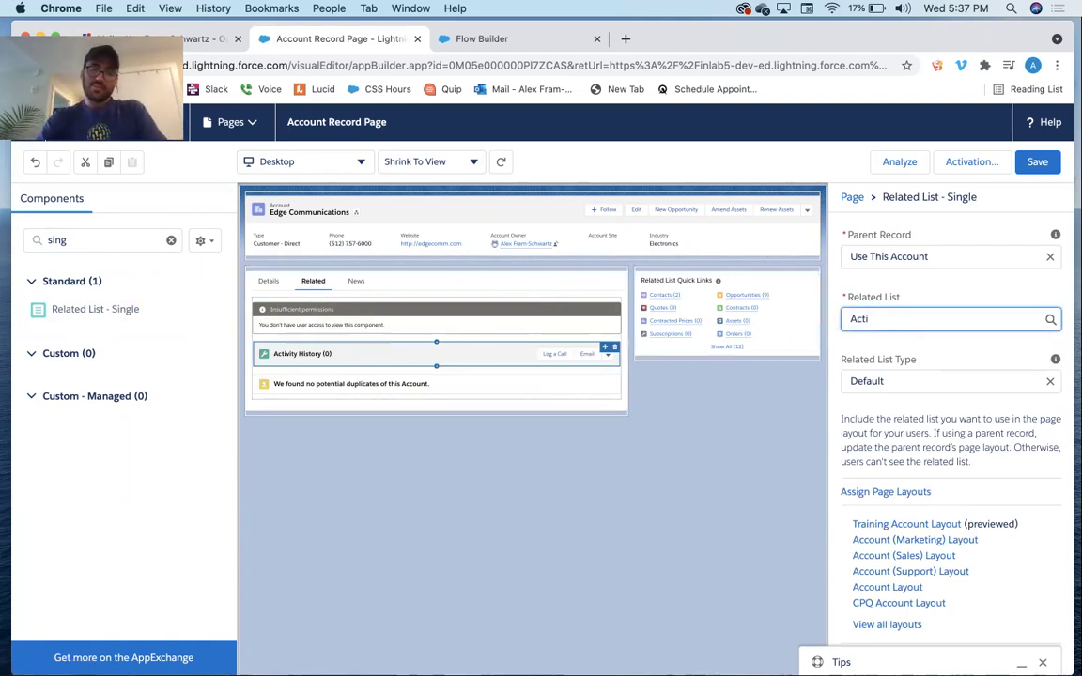
text(page)
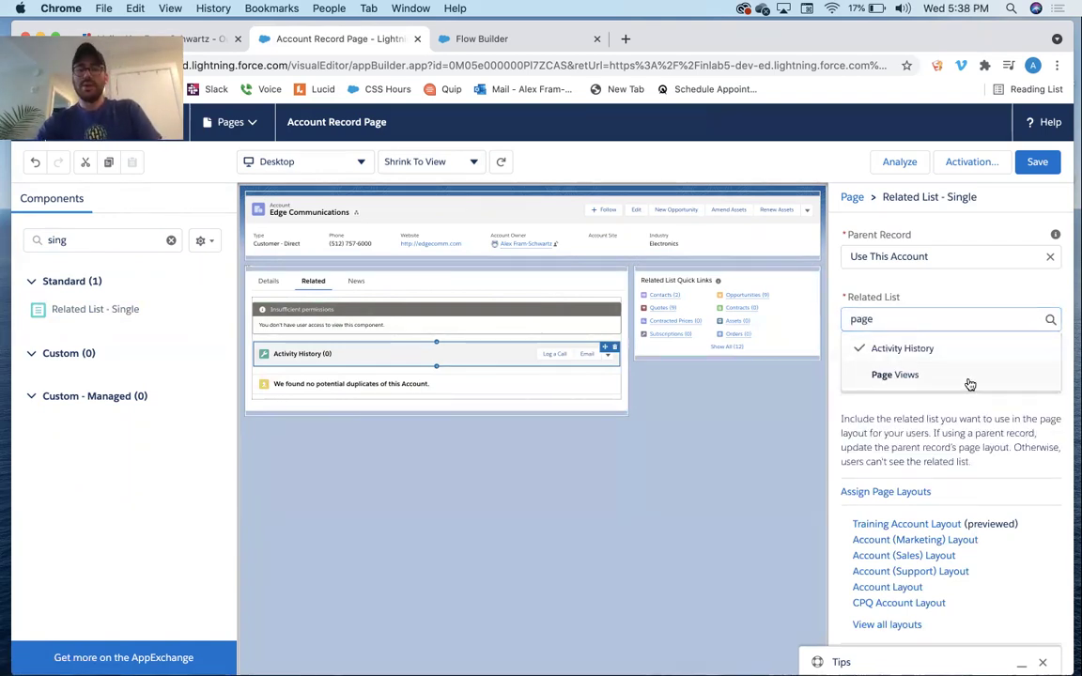
click(968, 376)
- Delete the Potential Duplicates and Data.com Insights components from the Related tab
click(554, 383)
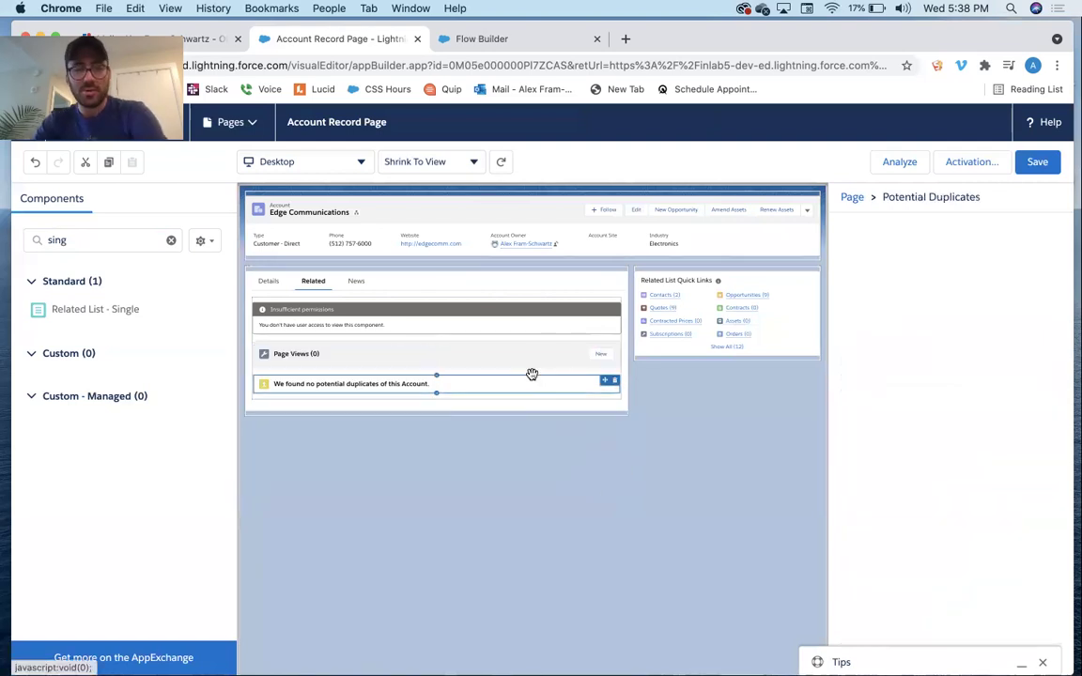
click(614, 383)
click(611, 312)
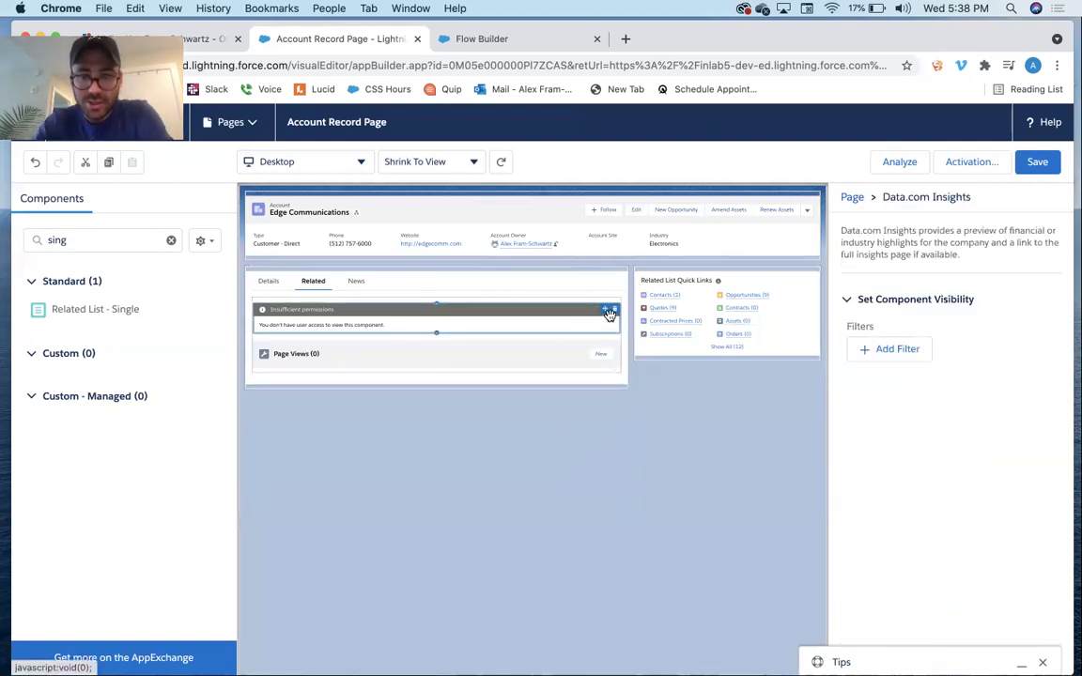
click(615, 313)
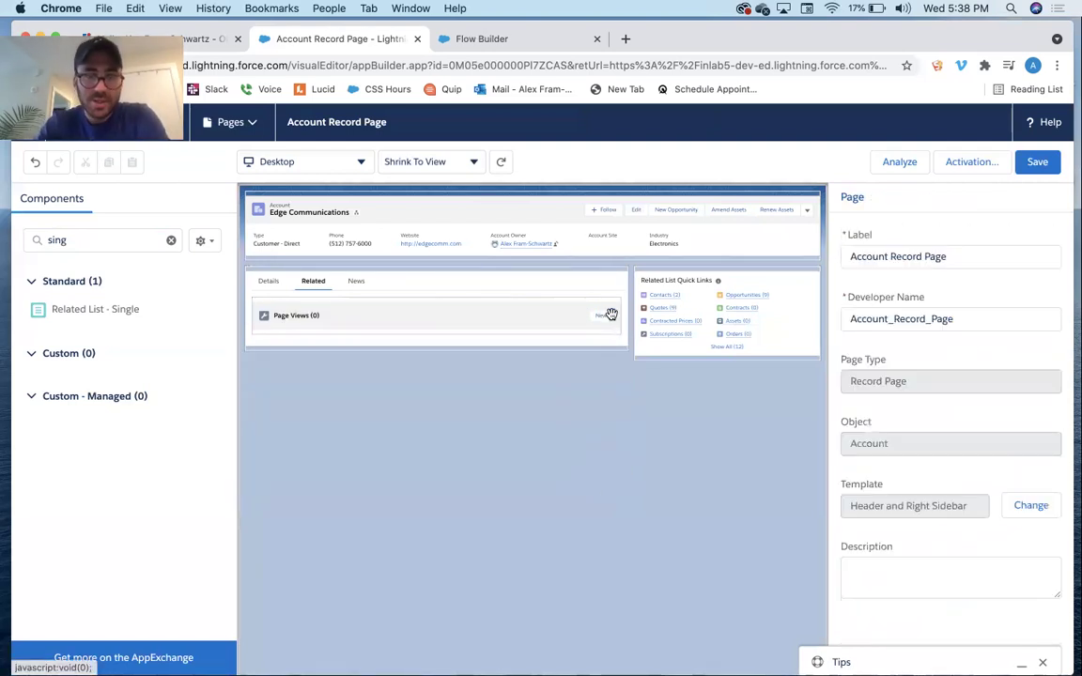
- Add a Flow component below the Page Views list with the record ID passed into its variable, and save the page
click(131, 241)
key(super+a)
text(flow)
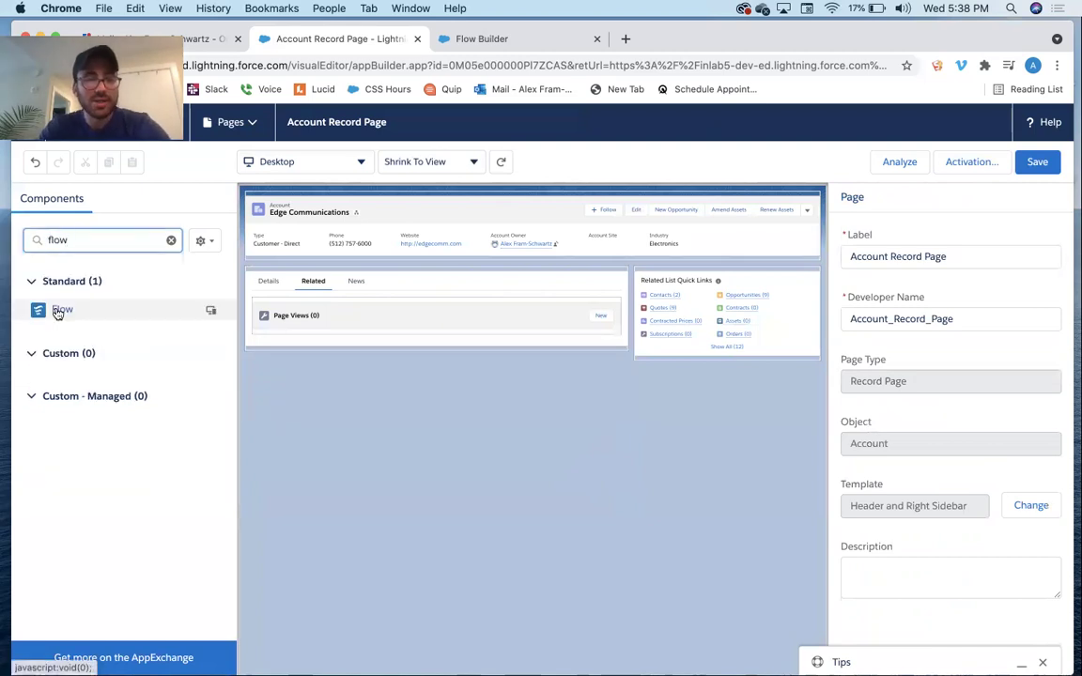
drag(59, 310, 313, 327)
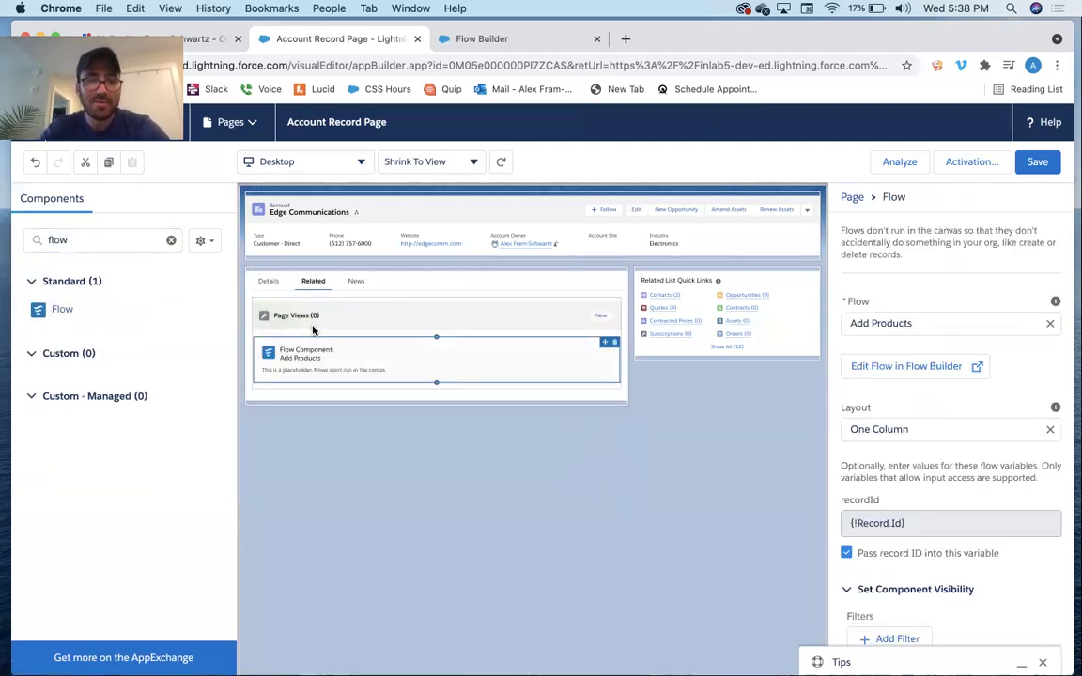
scroll(910, 347, down, 1)
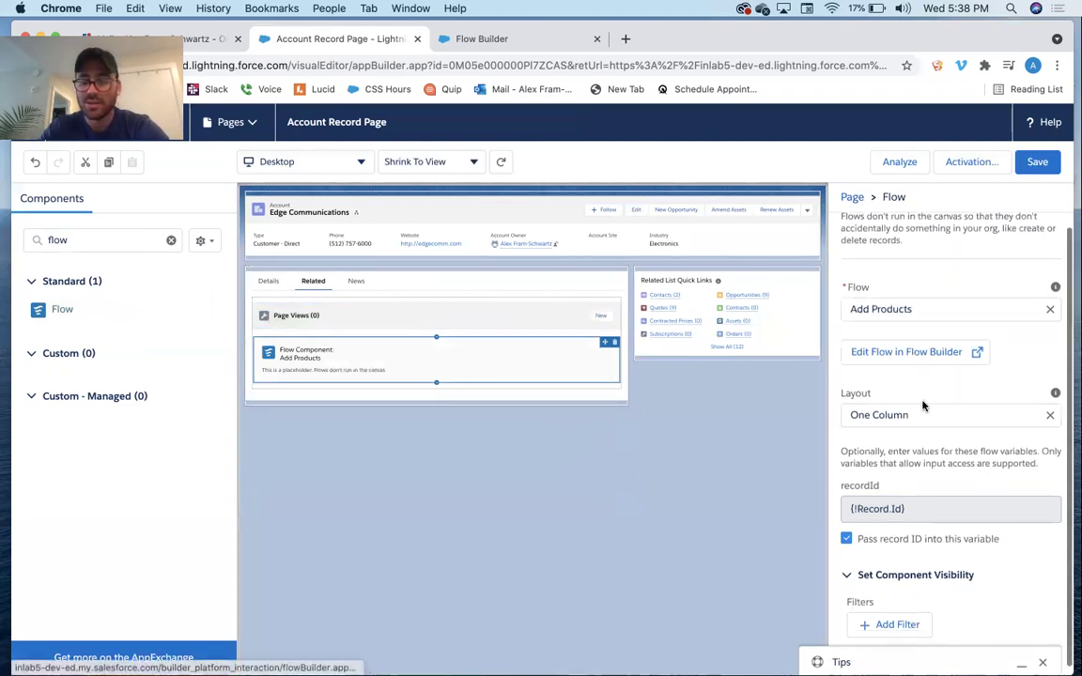
click(943, 542)
click(953, 543)
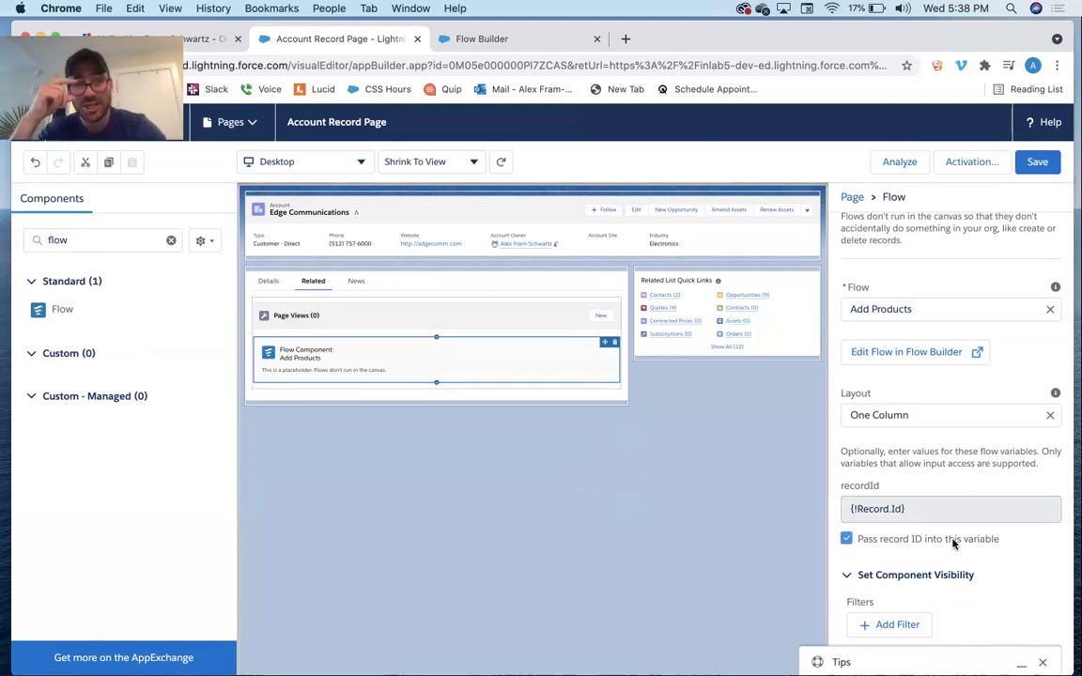
click(1042, 165)
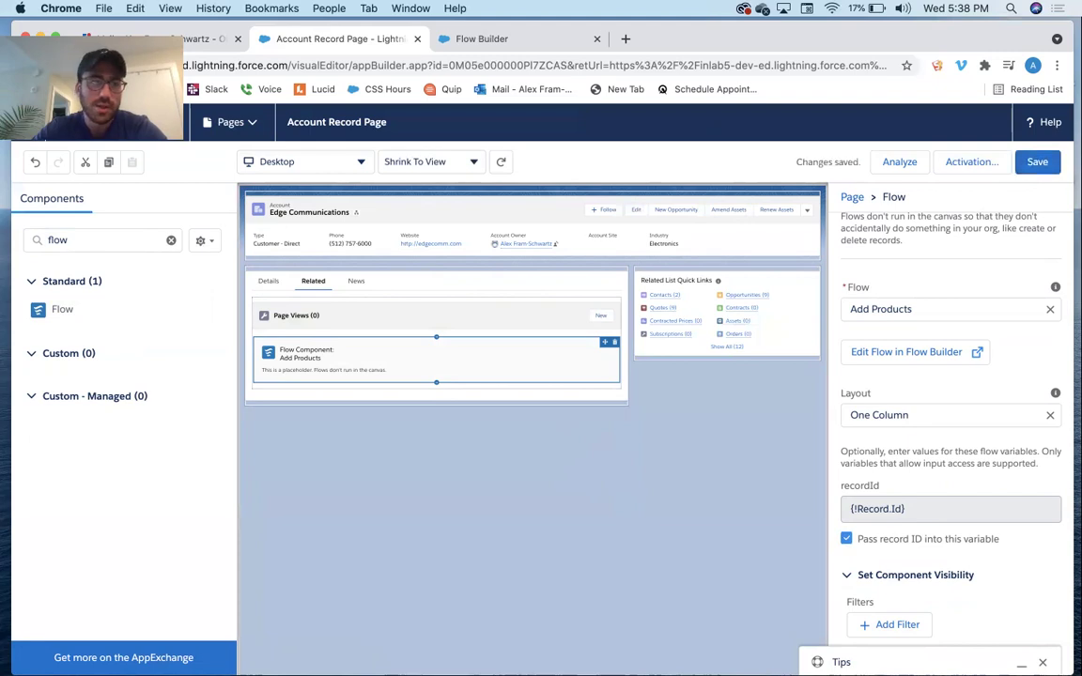
- Return to the Edge Communications account, reload it and check its Related tab for the Page Views list and flow
click(23, 122)
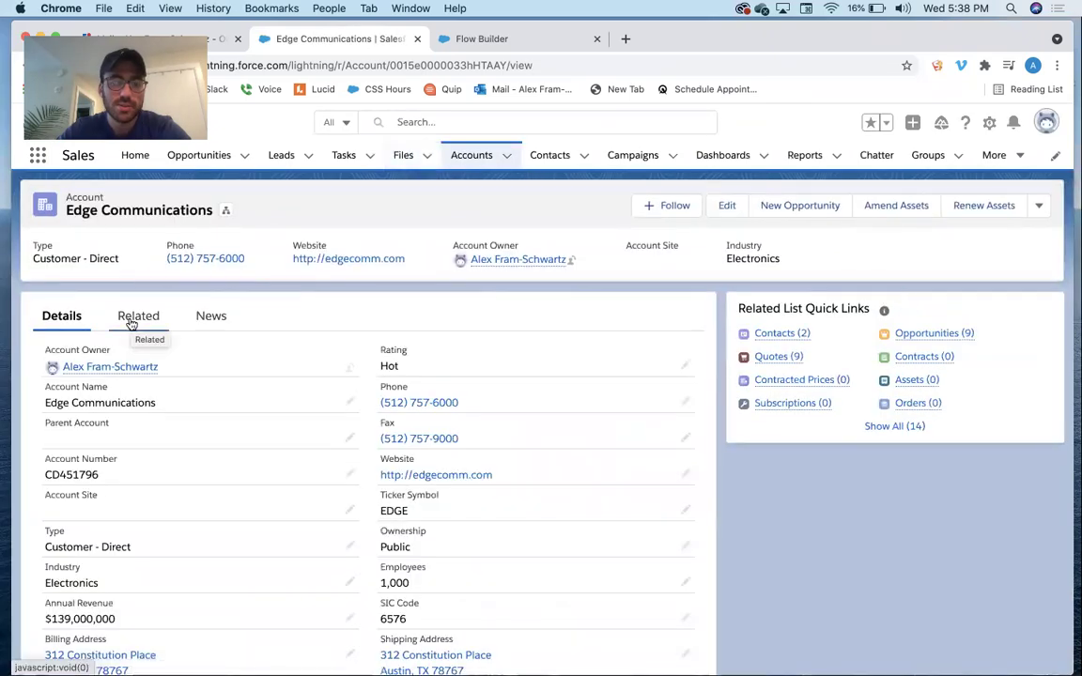
click(132, 322)
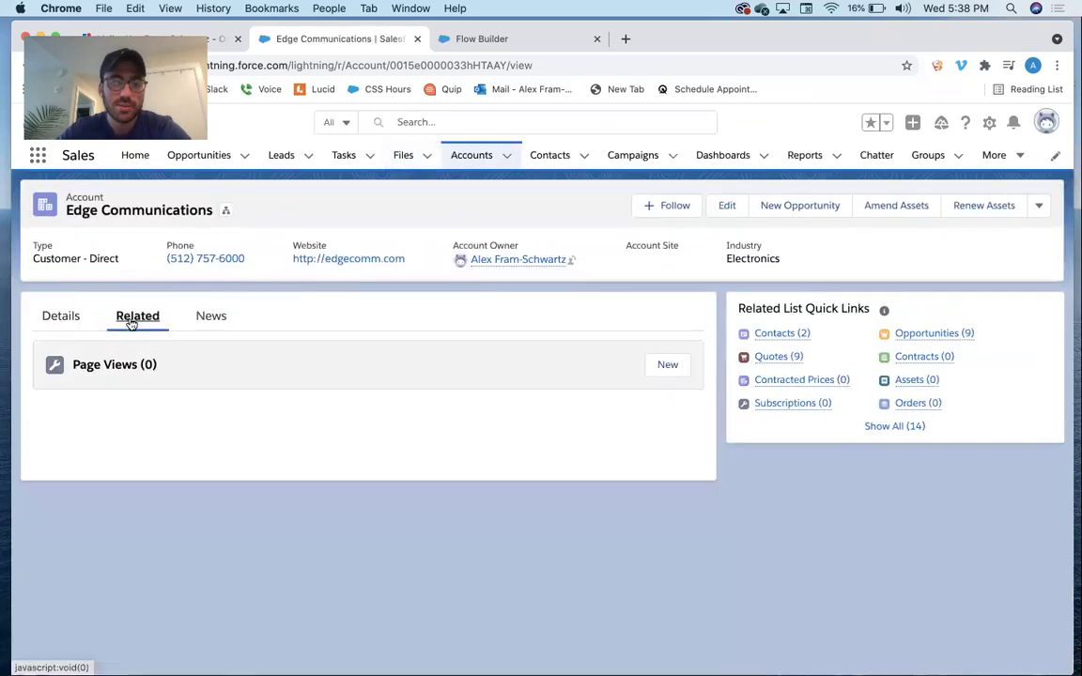
click(390, 66)
key(Return)
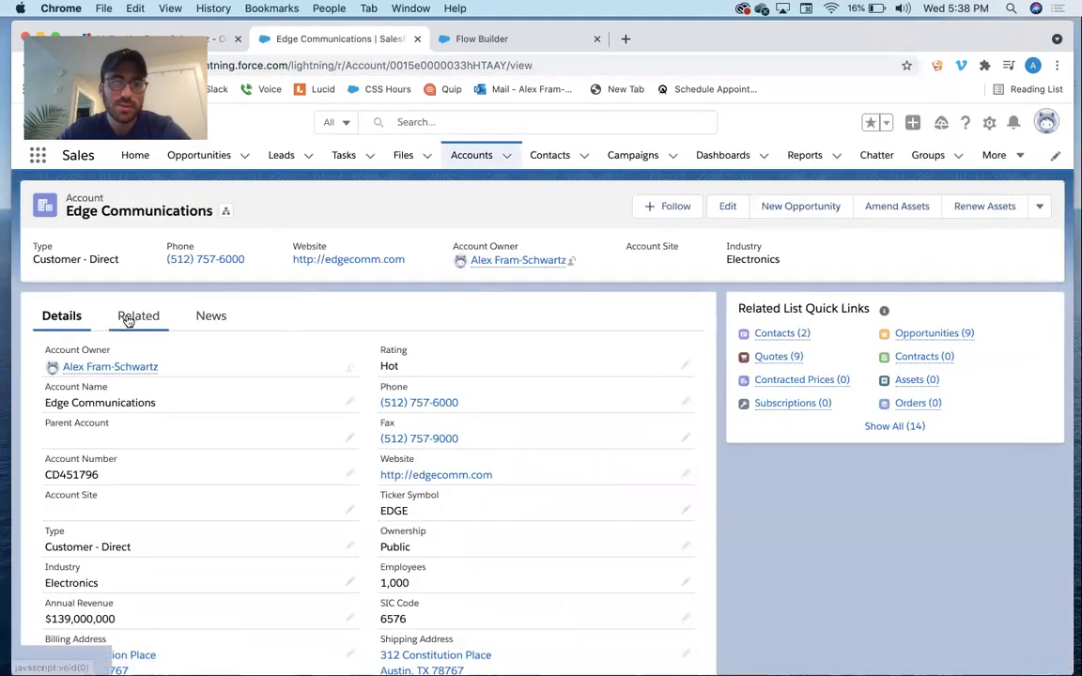
click(132, 315)
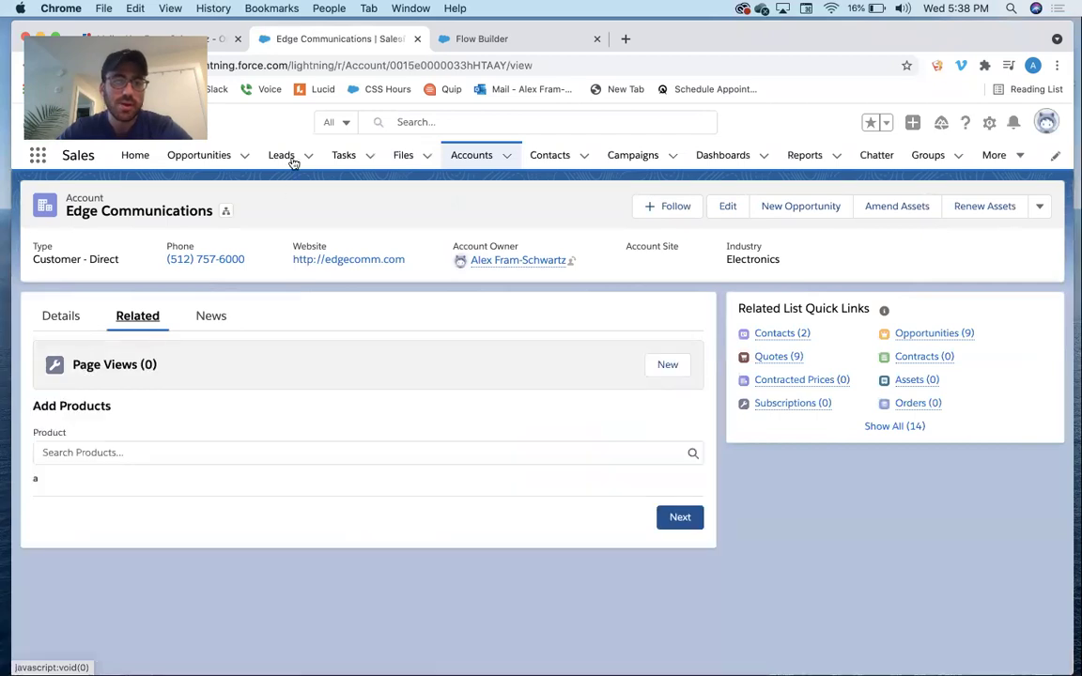
- Reopen the account record page for editing and set the Related tab's Flow component to Page View Screen Flow
click(990, 123)
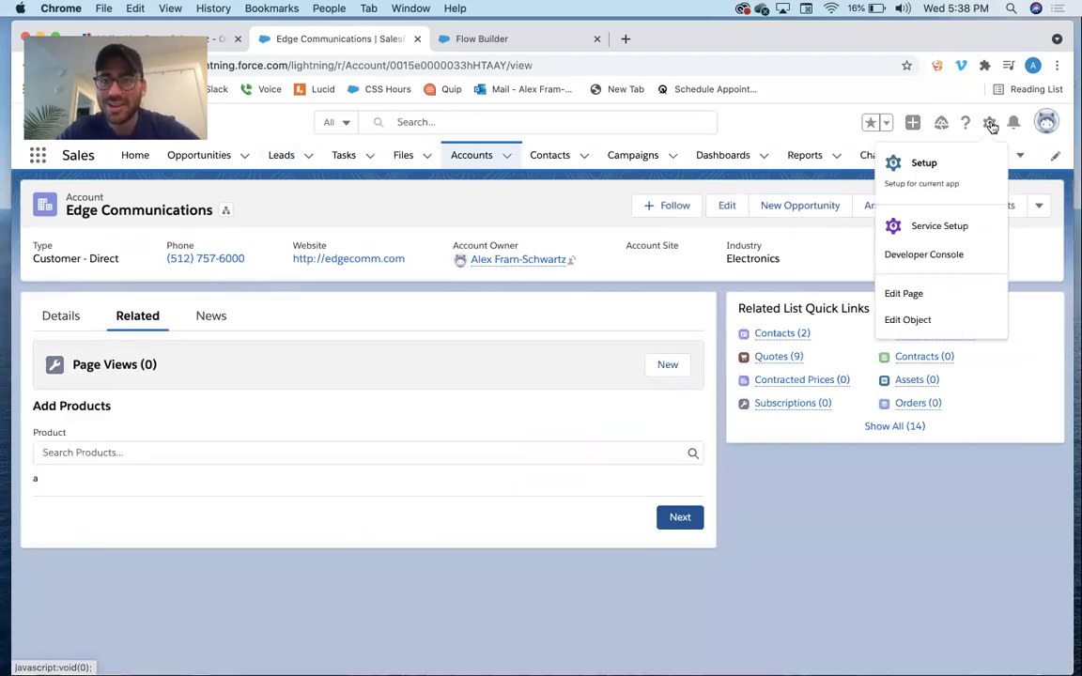
click(901, 293)
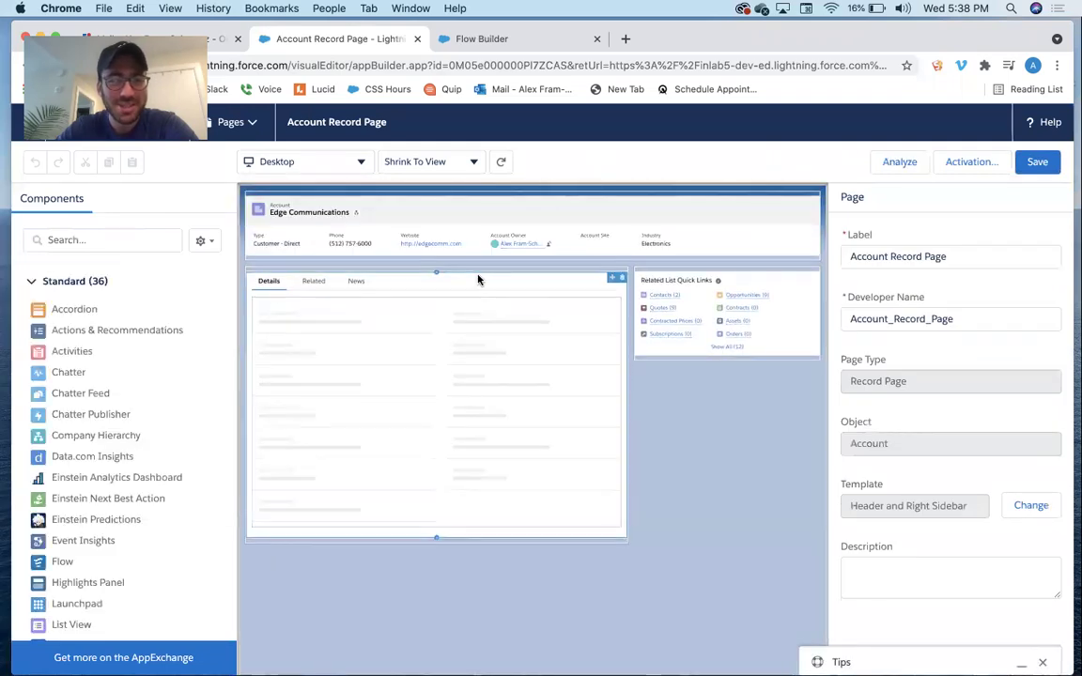
scroll(477, 279, down, 2)
scroll(477, 279, up, 2)
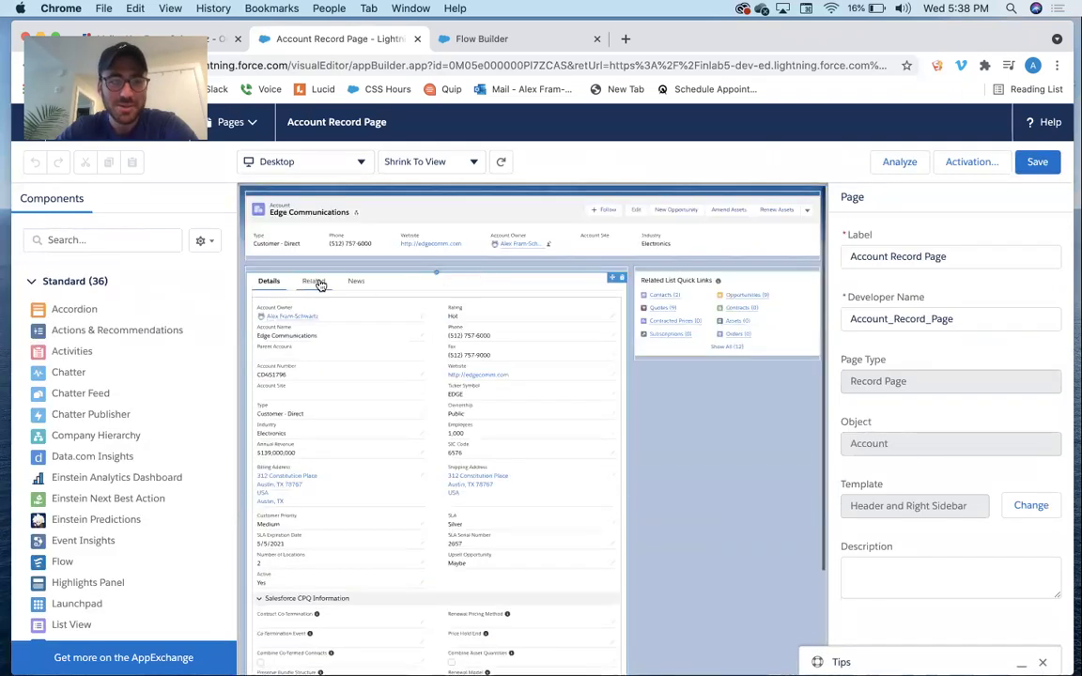
click(313, 282)
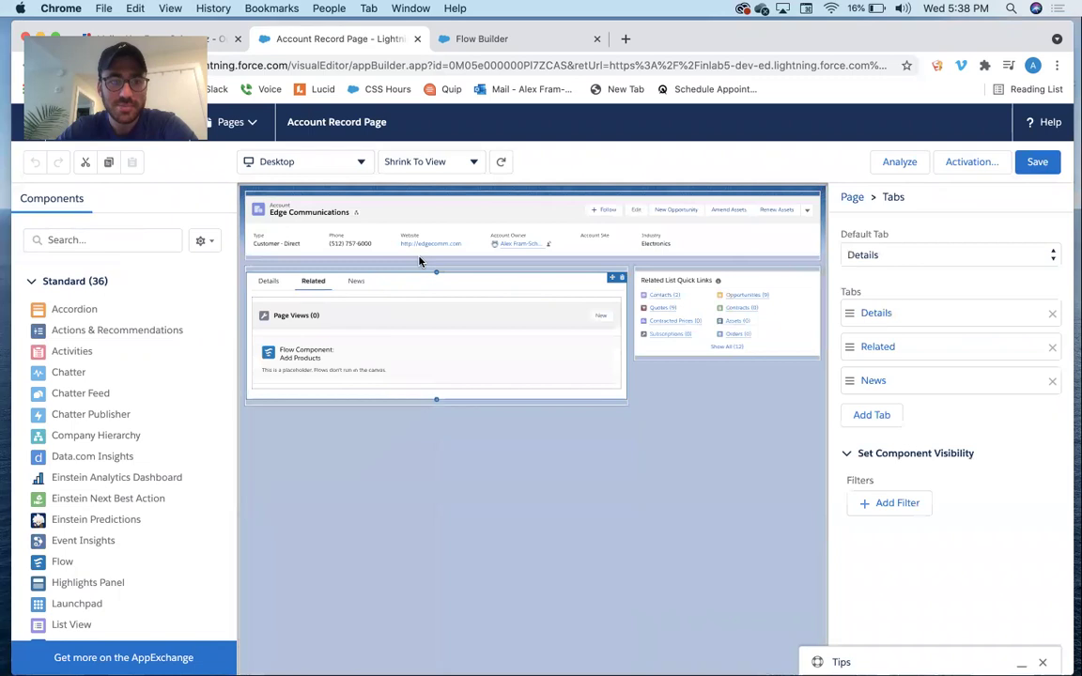
click(352, 357)
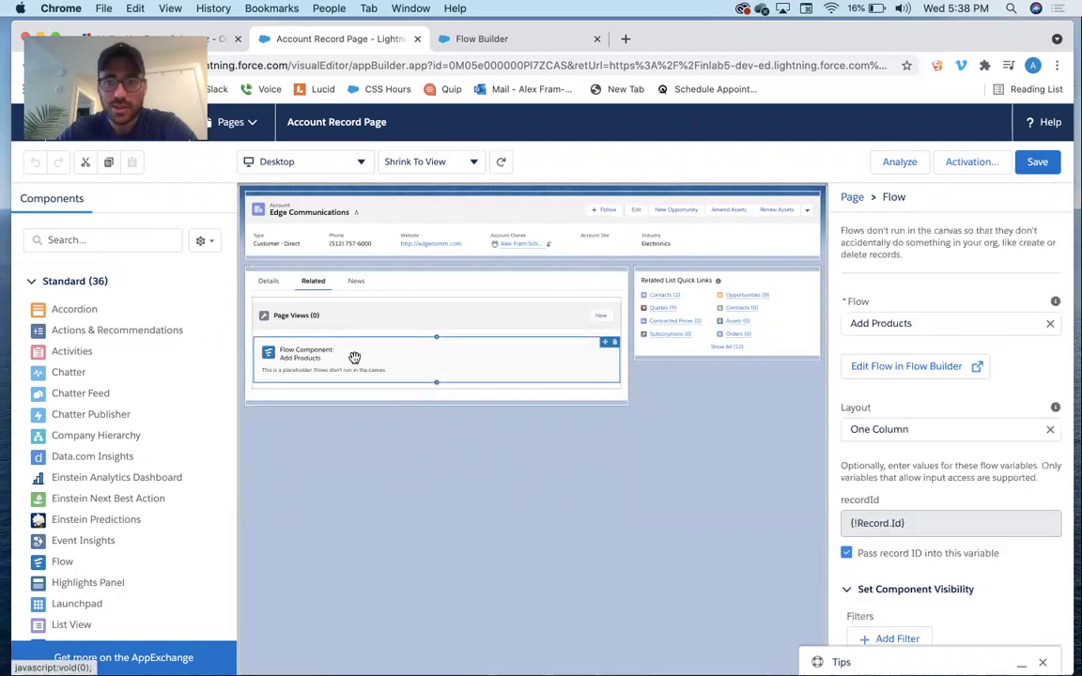
click(939, 324)
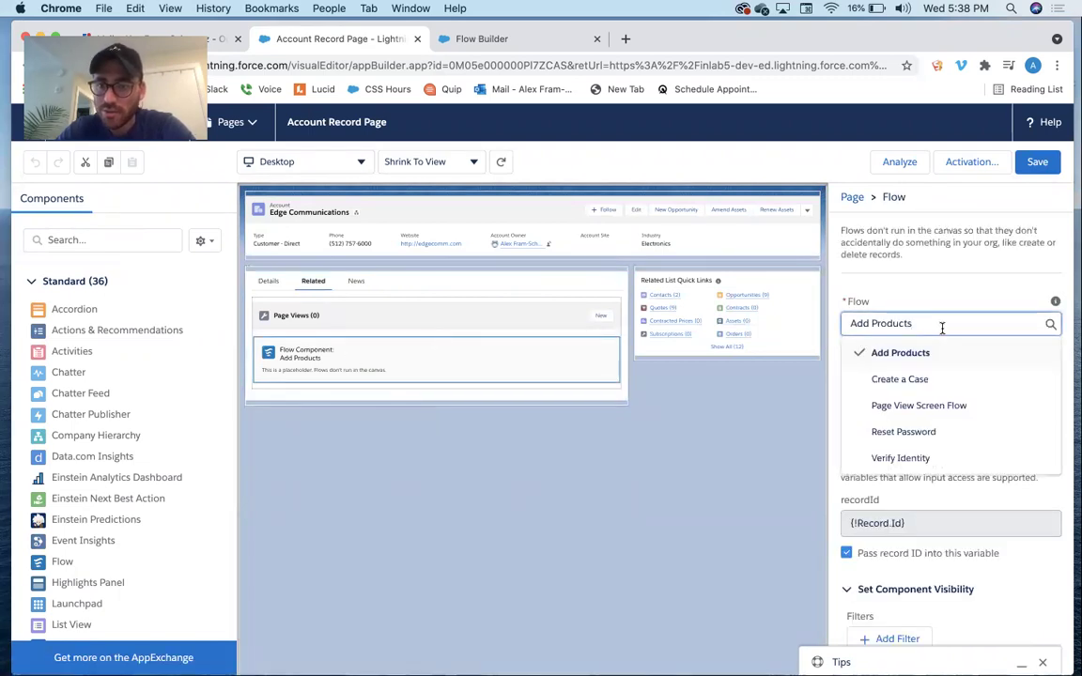
click(927, 391)
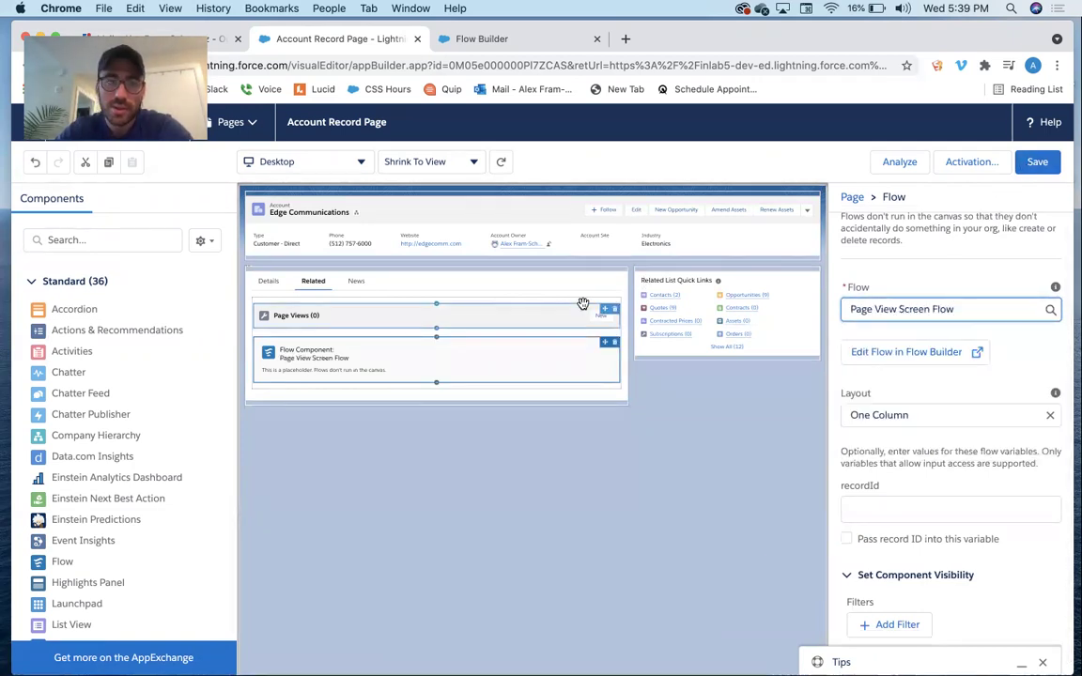
- Replace the Related List Quick Links in the page's sidebar region with the Page Views list and flow component from the Related tab
click(313, 308)
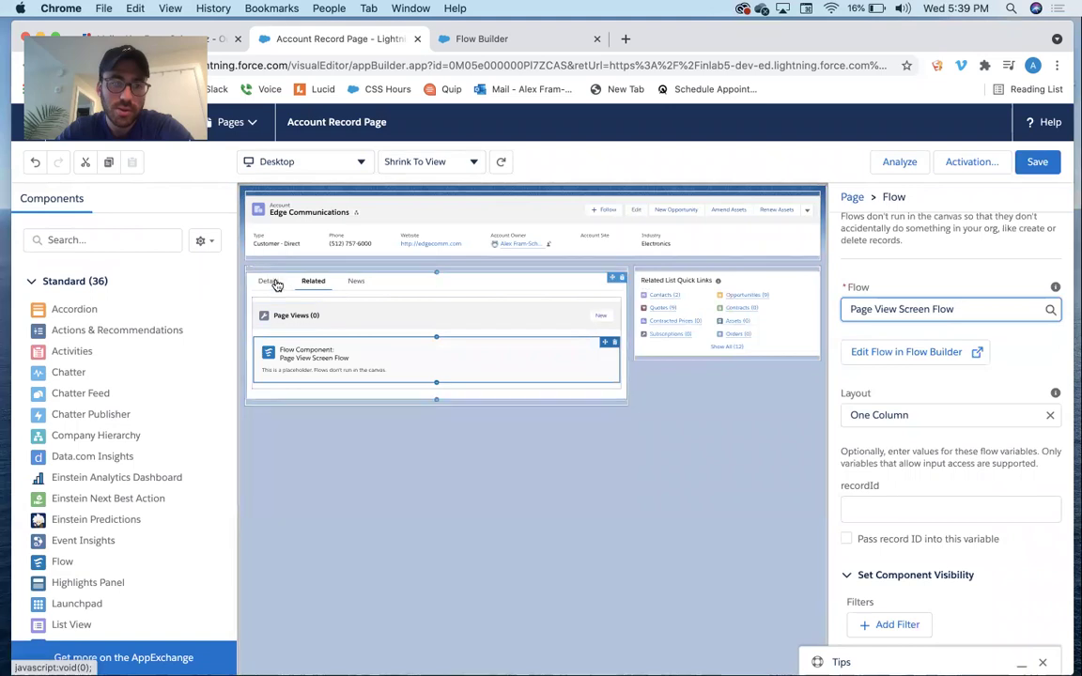
drag(301, 317, 748, 362)
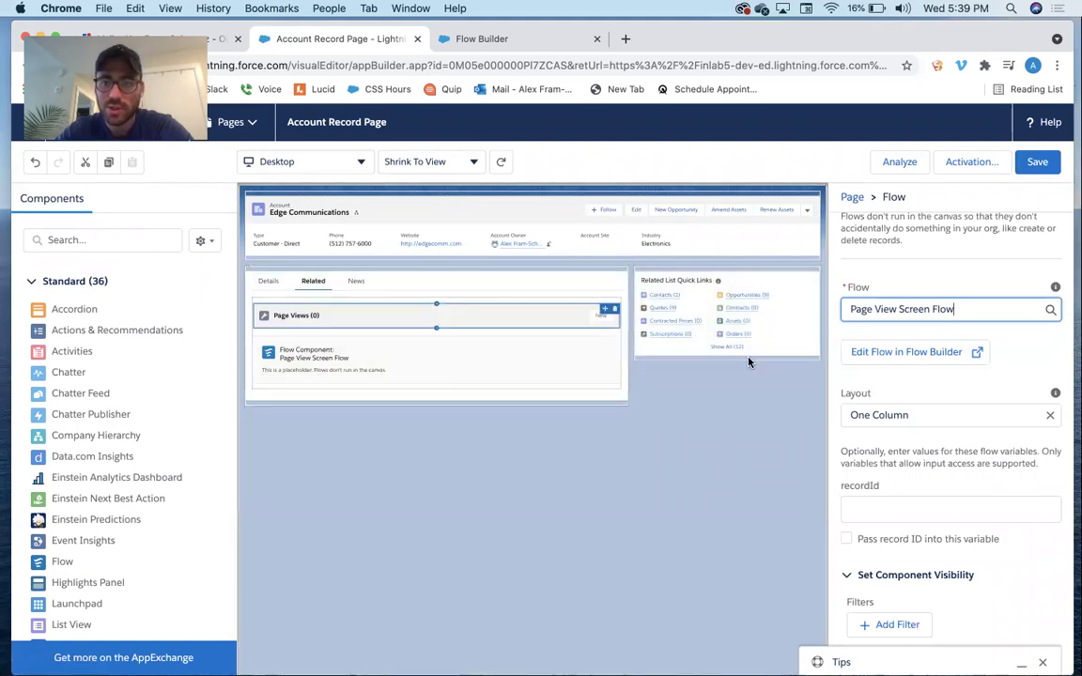
click(813, 283)
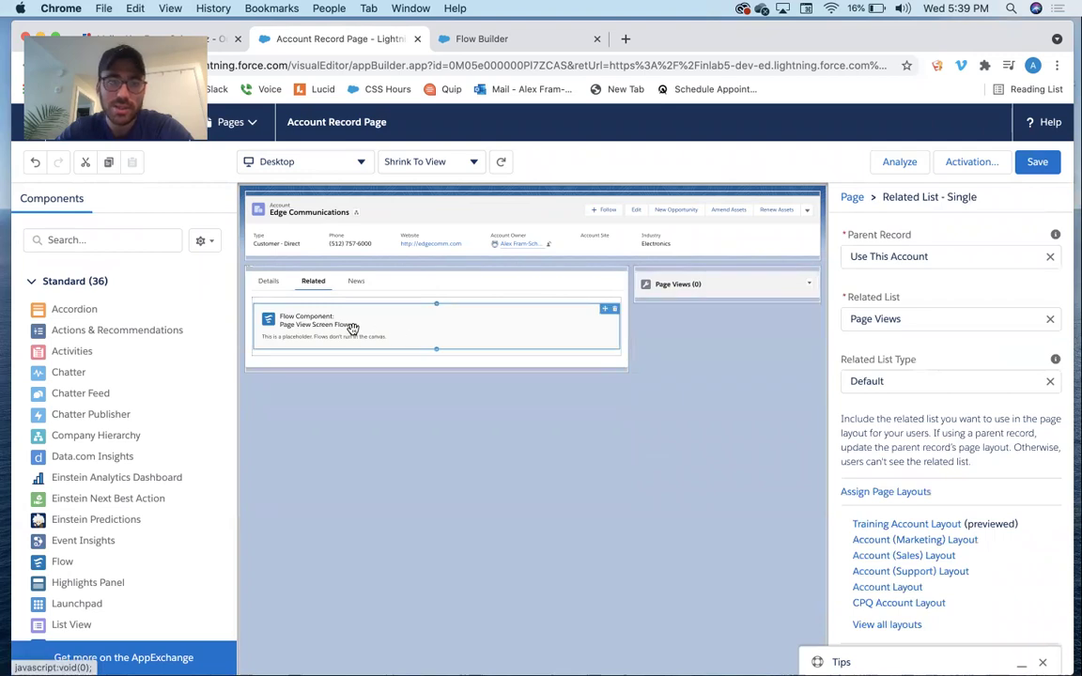
drag(351, 326, 691, 297)
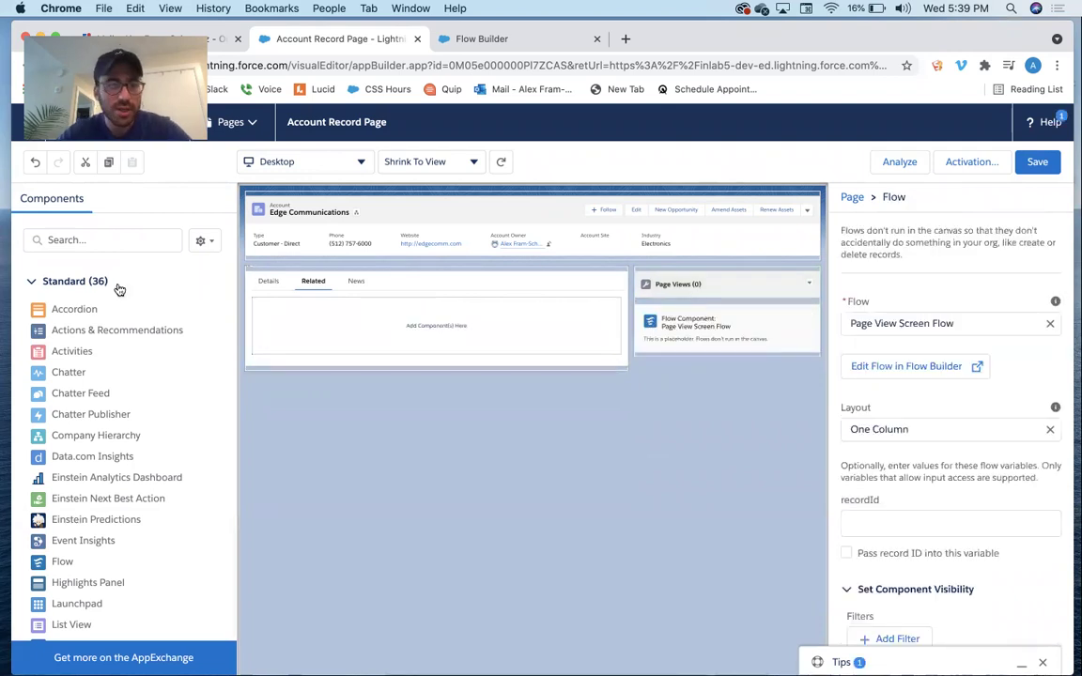
- Find the Tabs component and add it to the page's sidebar region above the Page Views list
click(93, 241)
text(tsb)
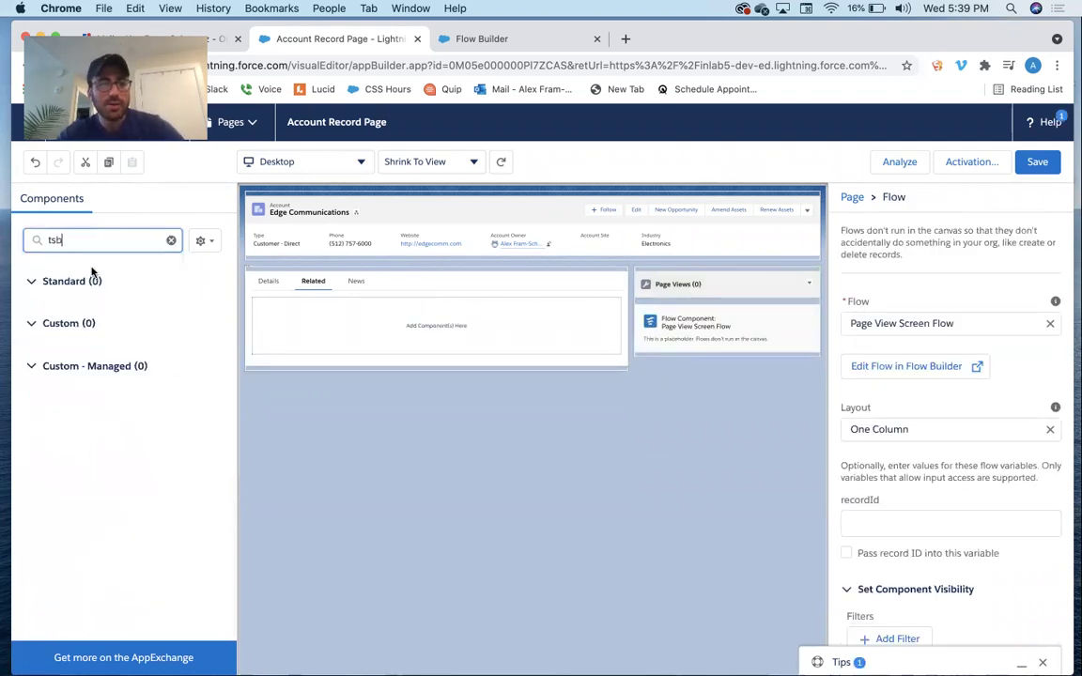
key(BackSpace)
key(BackSpace)
text(ab)
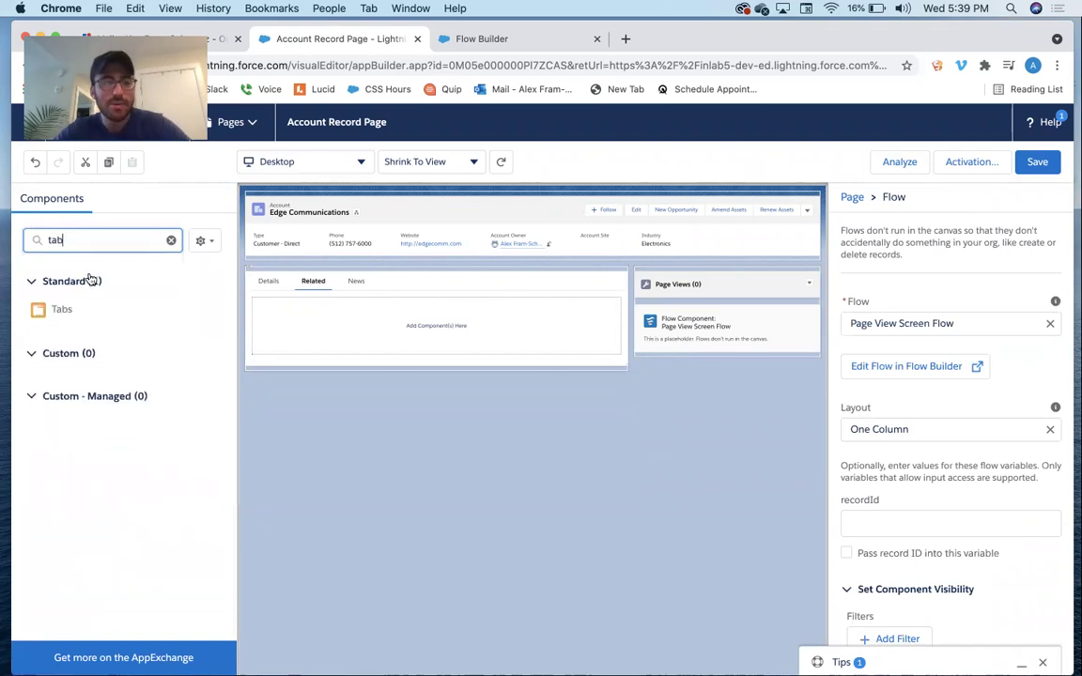
drag(42, 308, 687, 274)
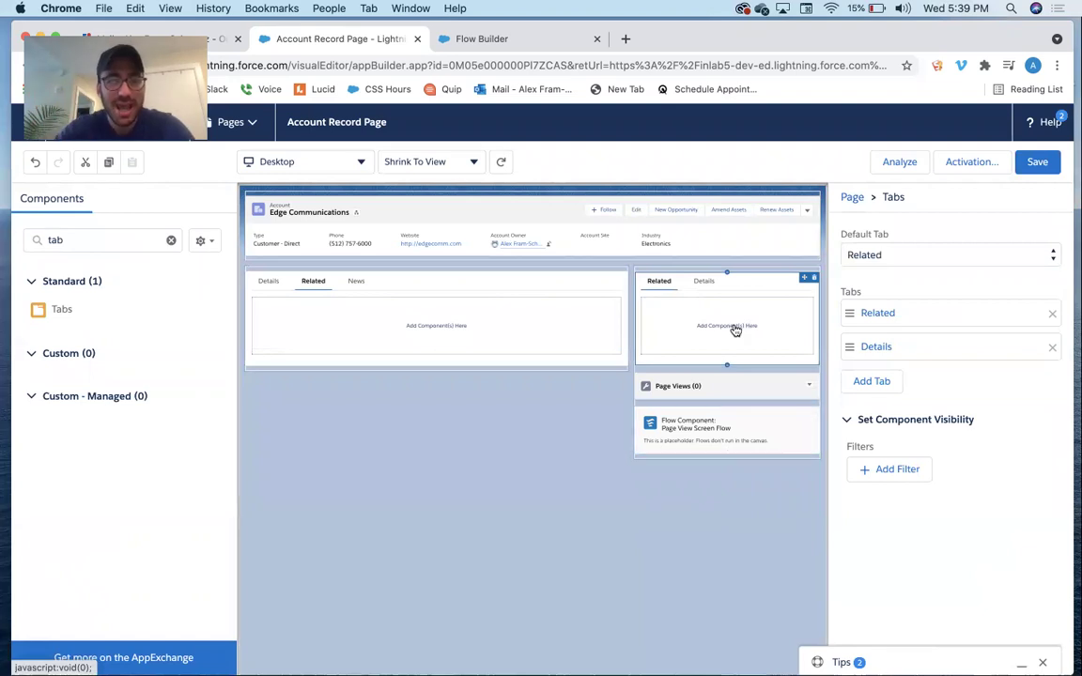
- Give the sidebar's Related tab the custom label Page Views and move the Page Views list and flow component into it
click(706, 283)
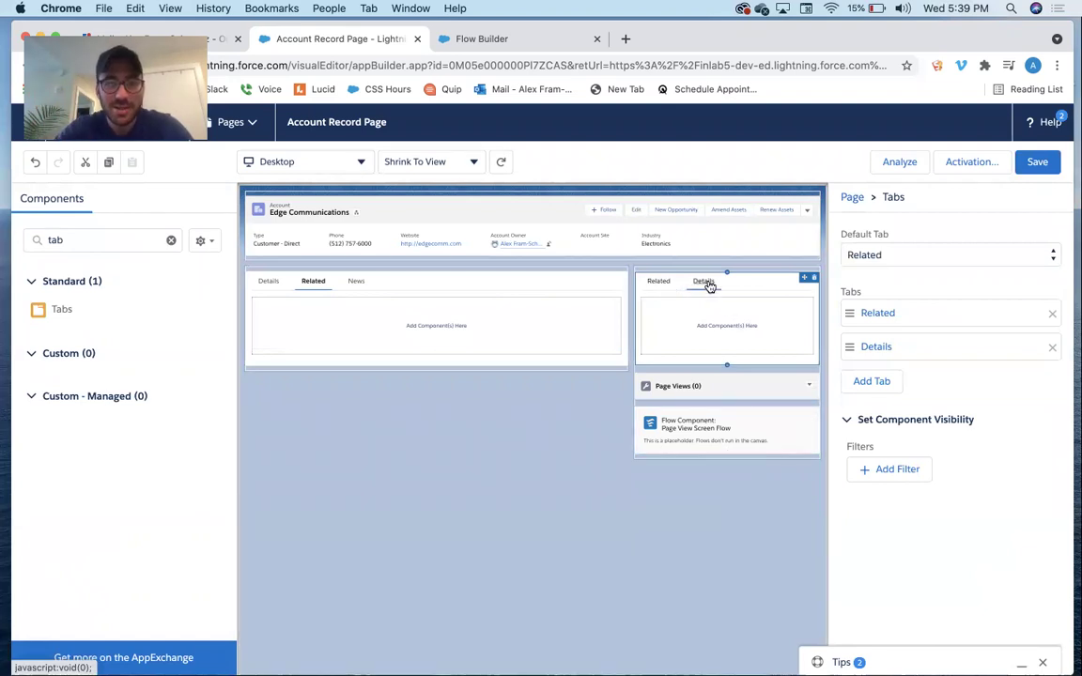
click(894, 319)
click(756, 335)
scroll(638, 45, up, 5)
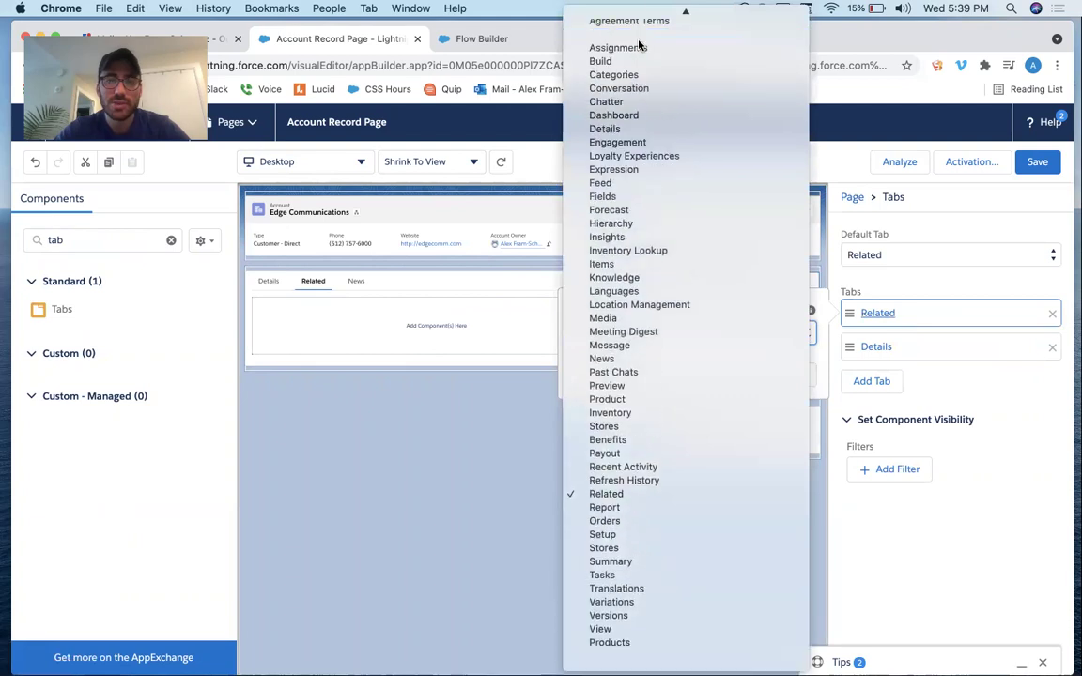
scroll(639, 45, up, 2)
click(620, 11)
text(Page V)
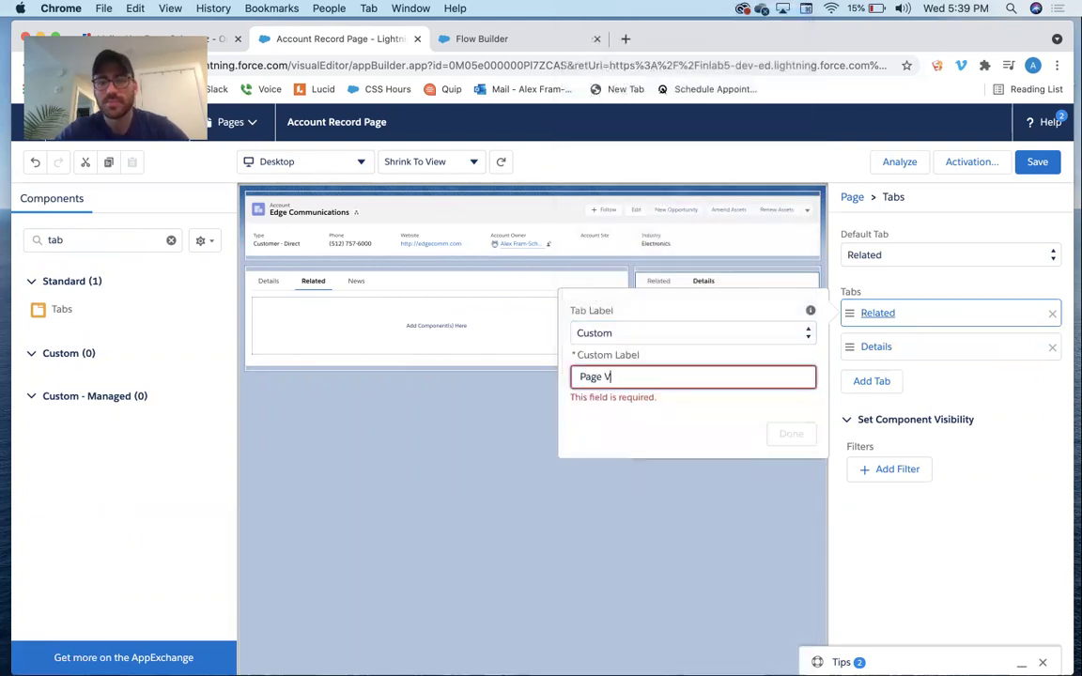
text(iews)
click(786, 419)
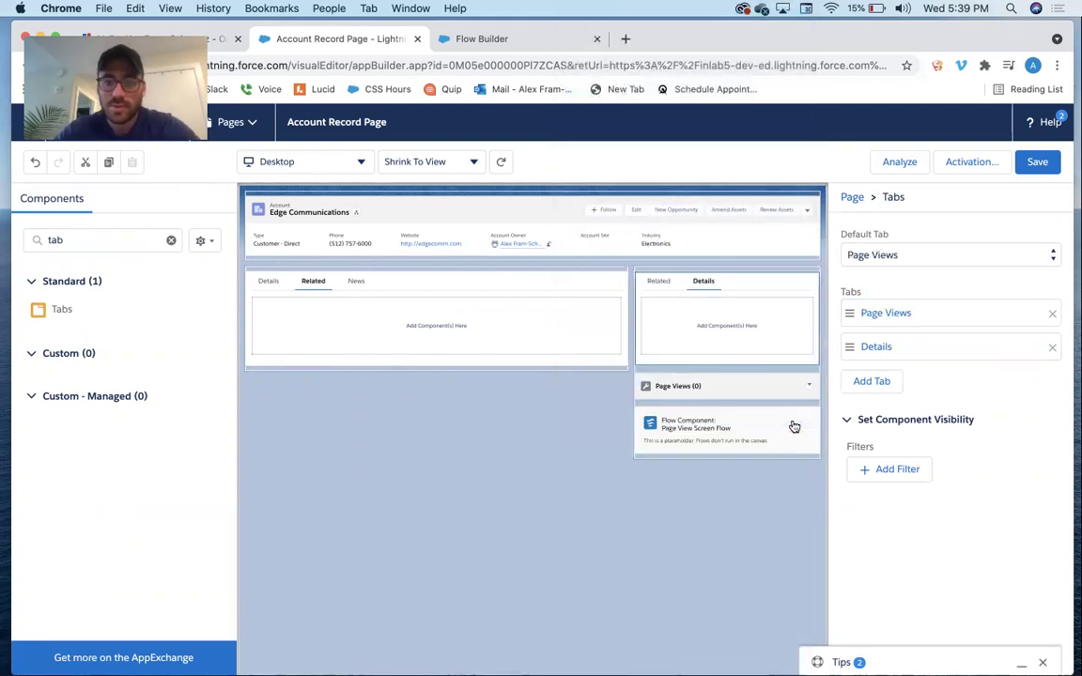
drag(707, 388, 709, 321)
drag(707, 386, 699, 334)
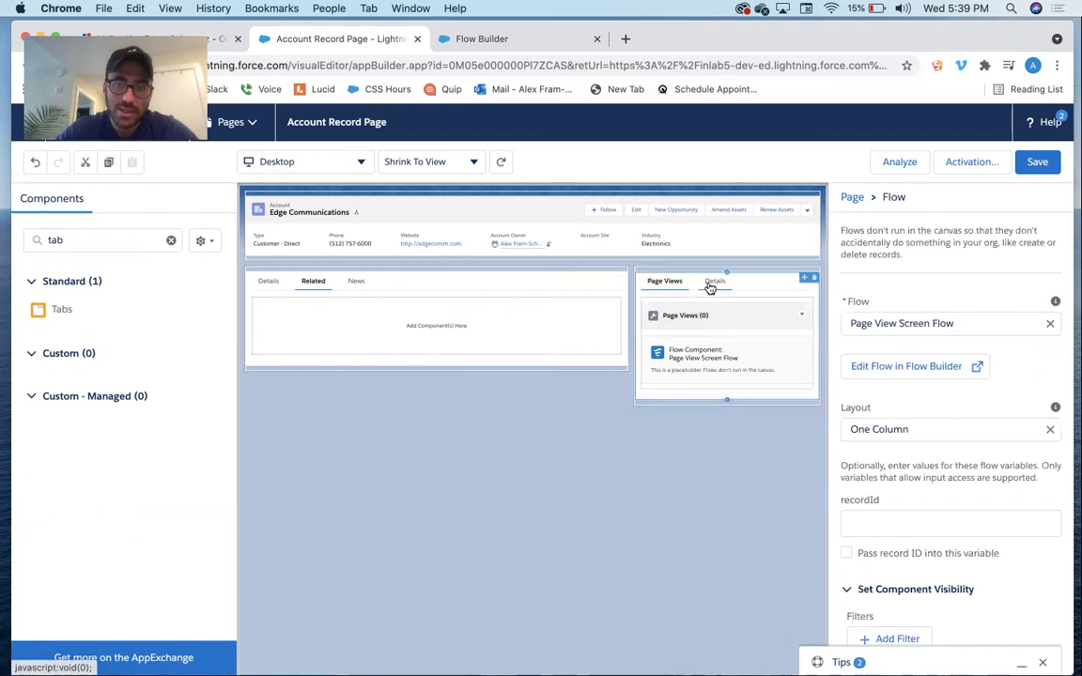
- Remove the Details tab from the sidebar's Tabs component and the Related and News tabs from the main region's Tabs component
click(765, 282)
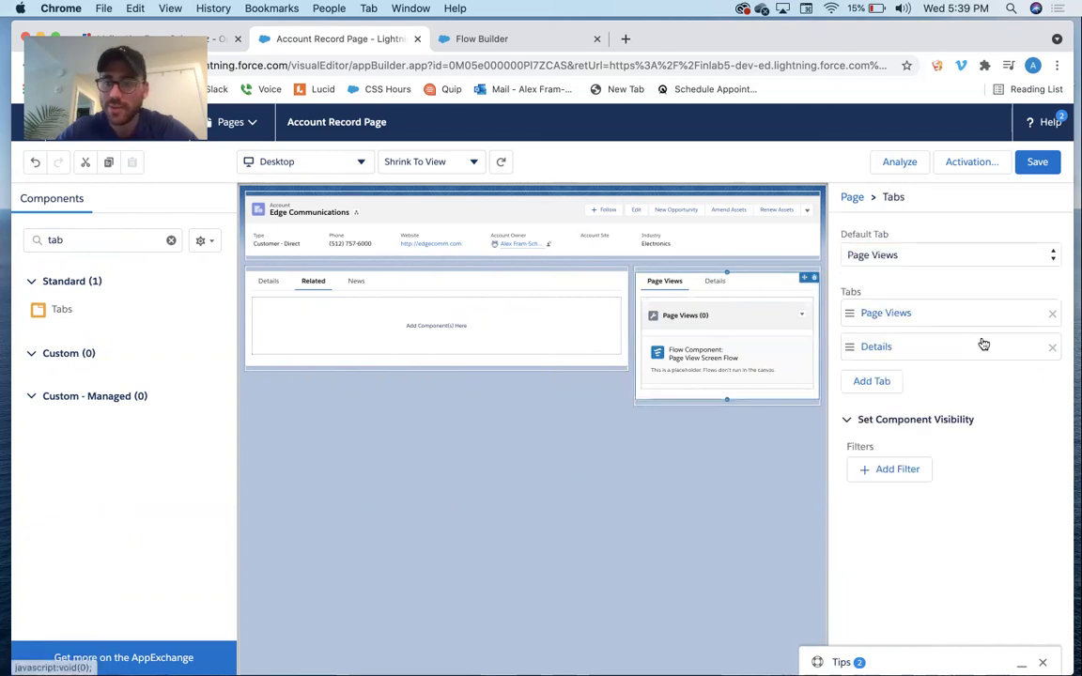
click(1052, 348)
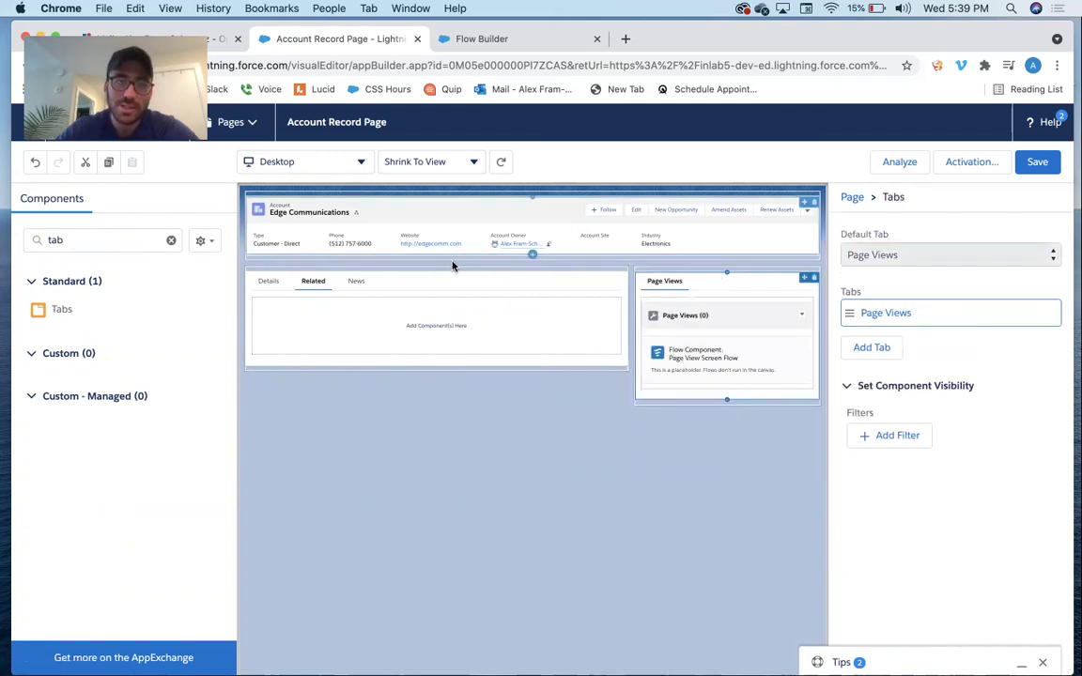
click(413, 286)
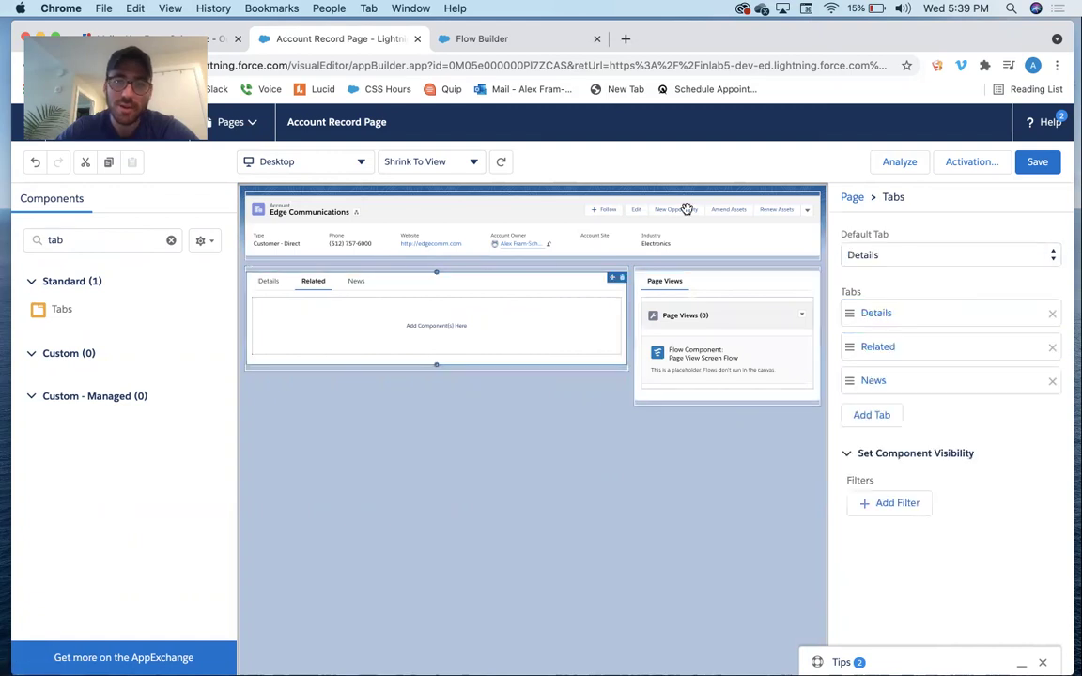
click(1052, 347)
click(1053, 347)
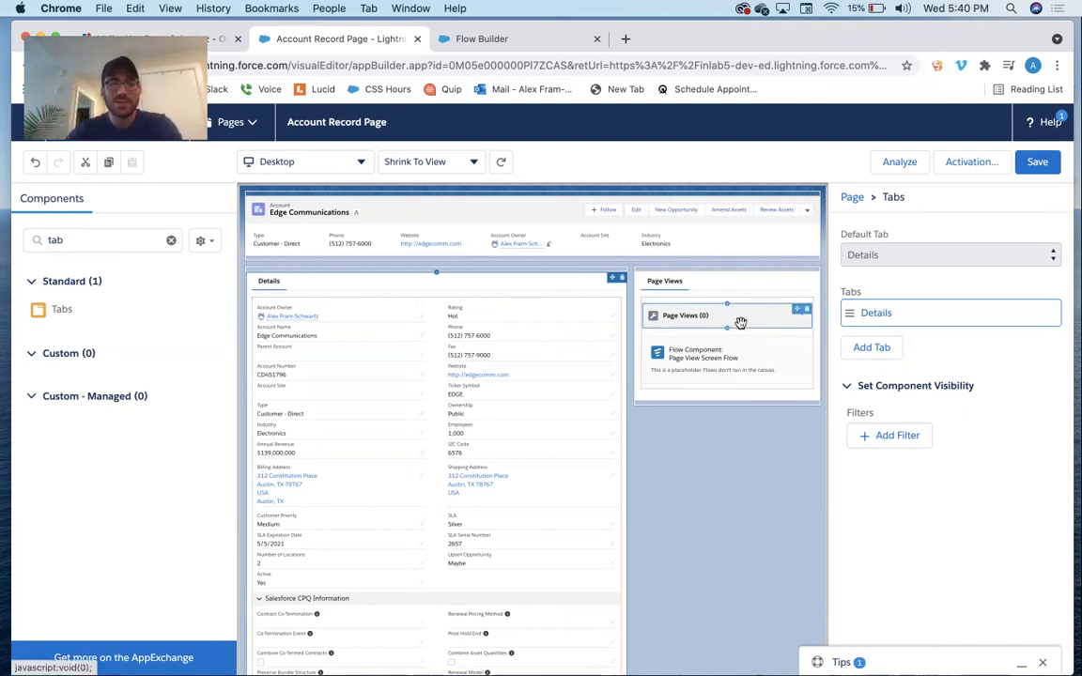
- Save the Account Record Page, return to the Edge Communications account and reload the record
click(1032, 165)
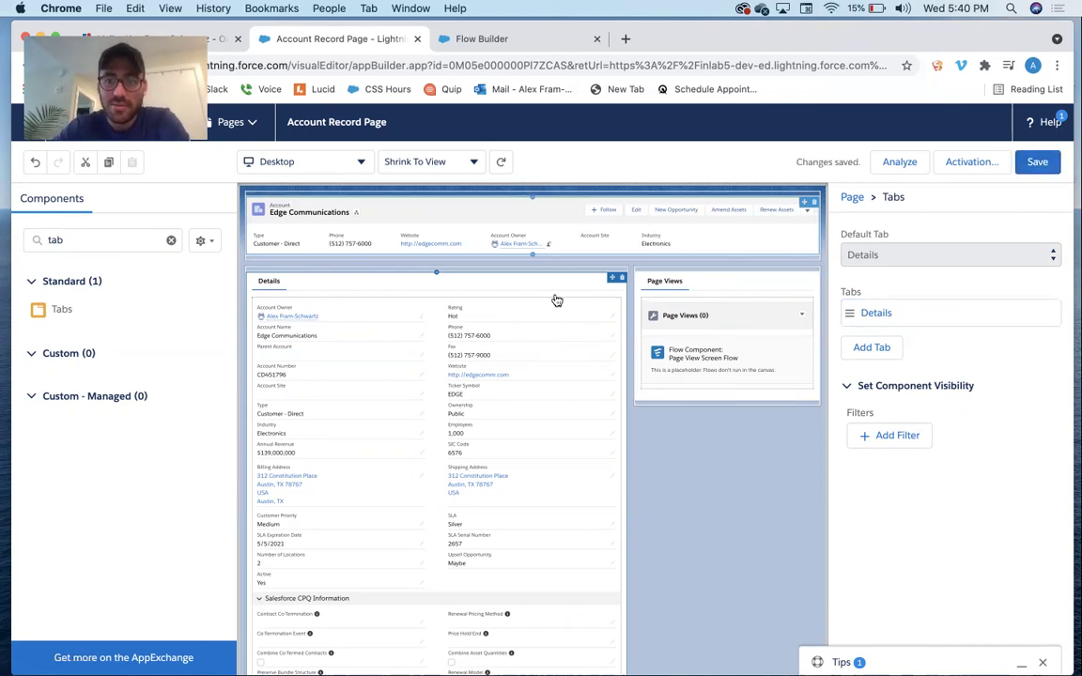
click(17, 136)
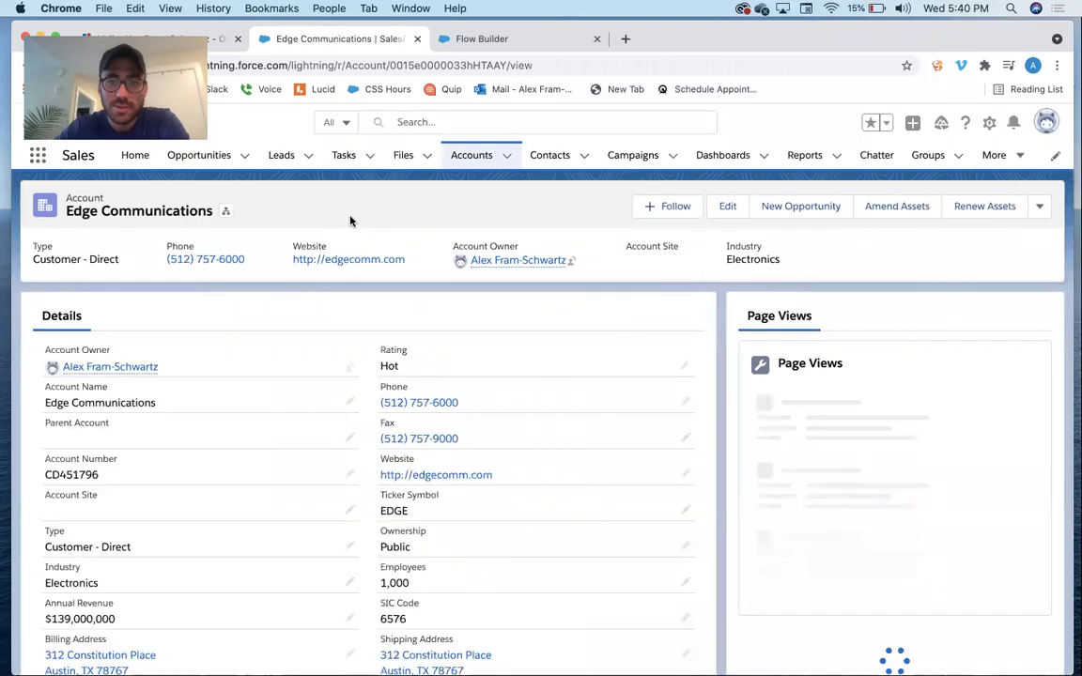
click(481, 65)
key(Return)
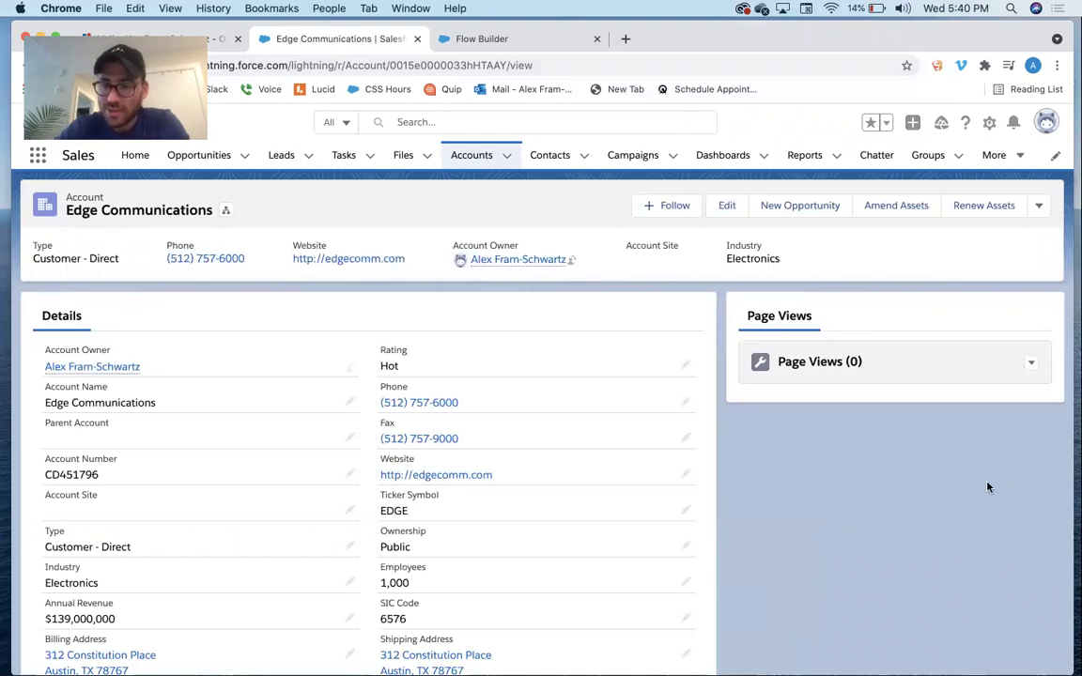
- Turn off Auto-Layout in the flow and rewire it so Start leads to Create Page View, followed by Blank Screen
key(ctrl+Tab)
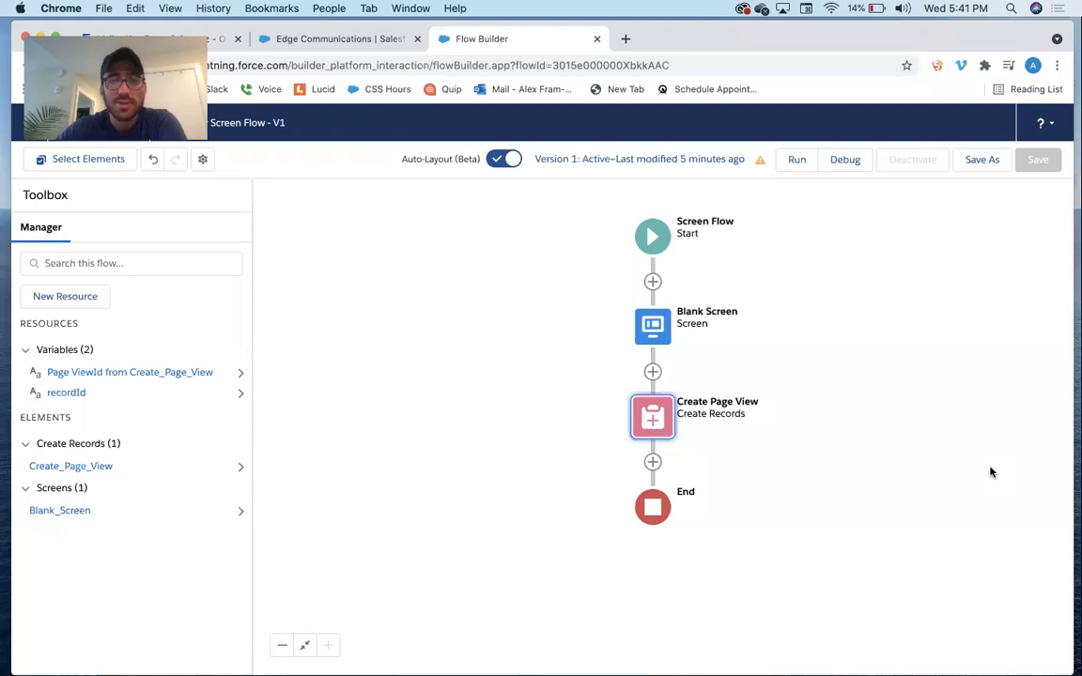
click(502, 160)
click(664, 309)
key(Delete)
drag(648, 357, 805, 419)
click(751, 420)
key(Delete)
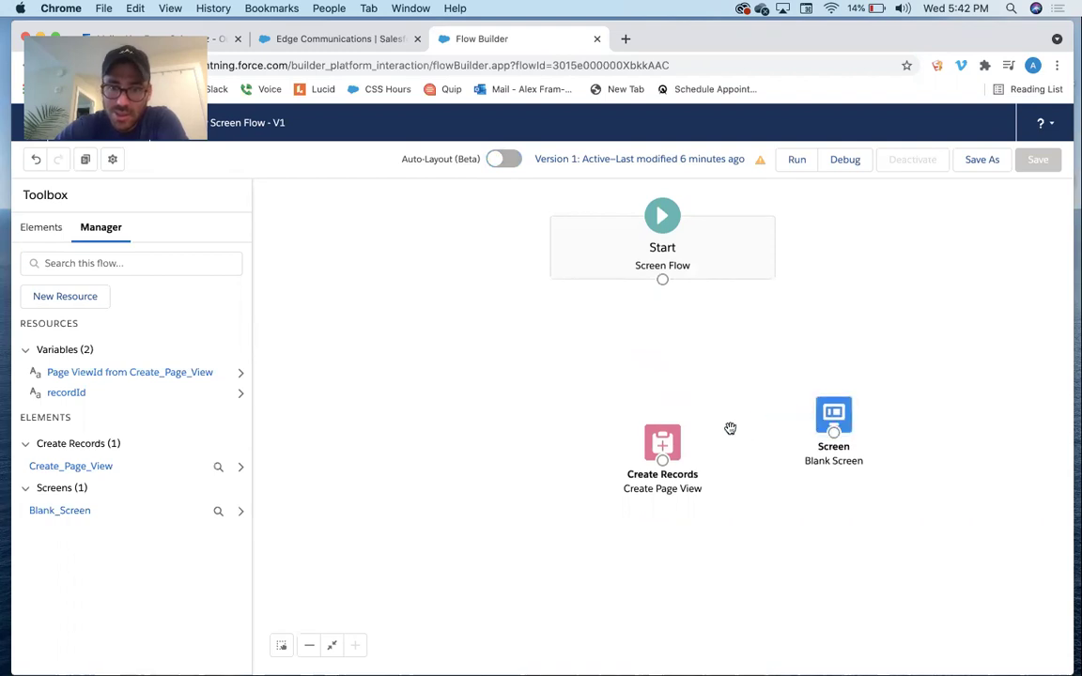
drag(667, 448, 697, 368)
mouse_move(663, 286)
mouse_down()
mouse_move(691, 363)
mouse_move(794, 415)
mouse_move(823, 416)
mouse_move(690, 498)
mouse_up()
- Save the rearranged flow as a new version and activate that version
click(981, 158)
click(819, 512)
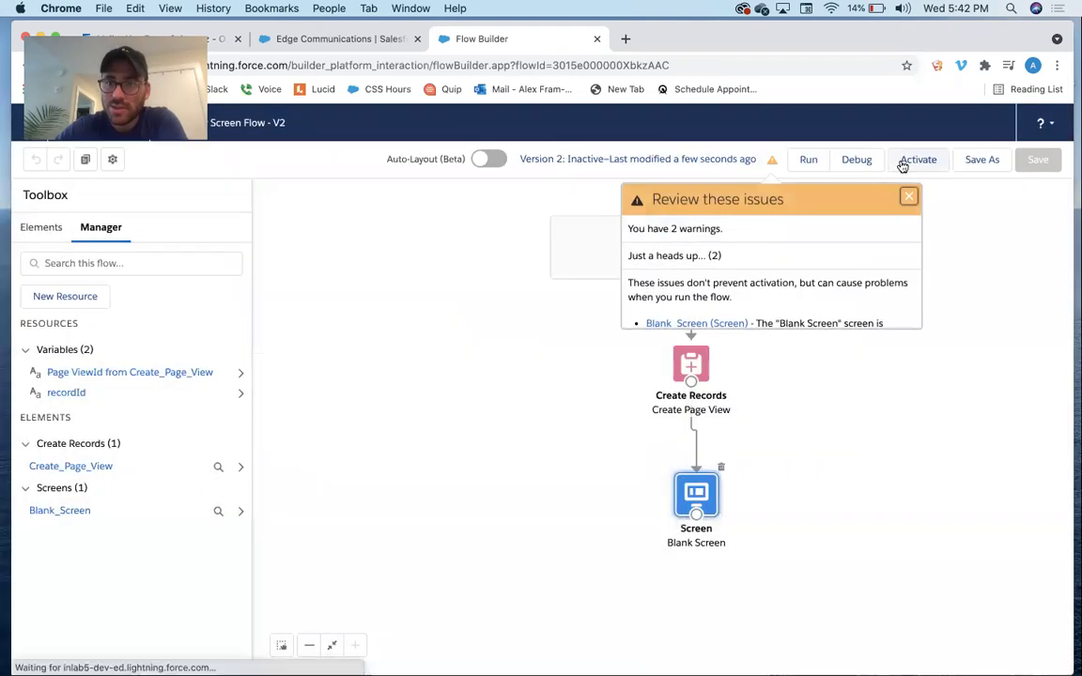
click(903, 162)
- Reload the Edge Communications account record twice to check its Page Views list against the new flow version
click(293, 39)
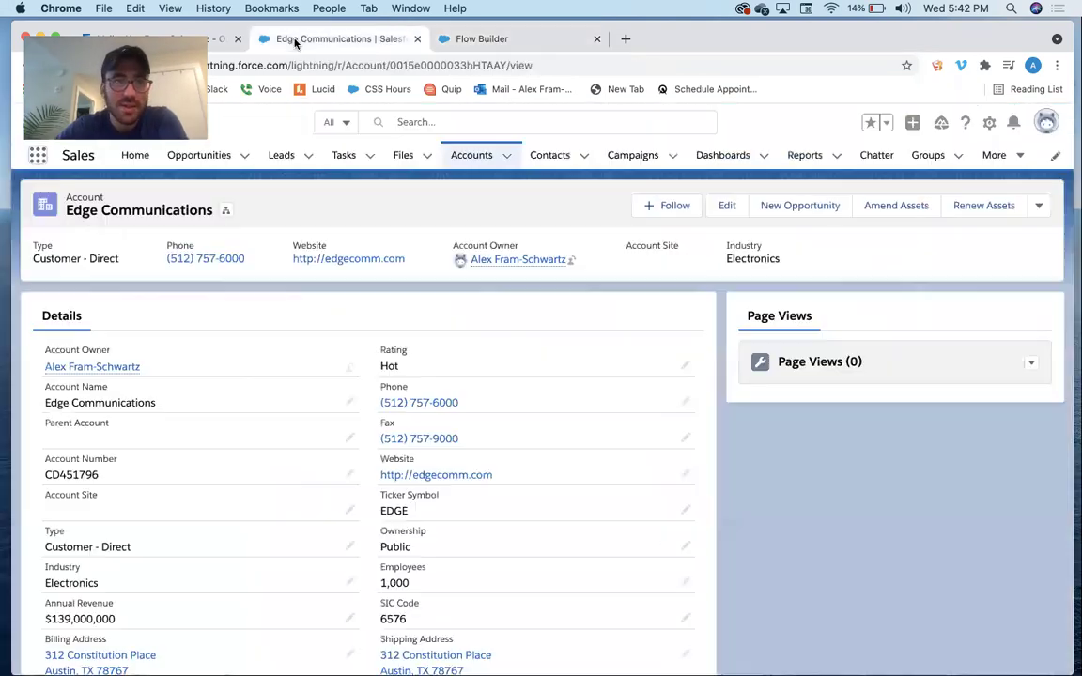
click(280, 65)
key(Return)
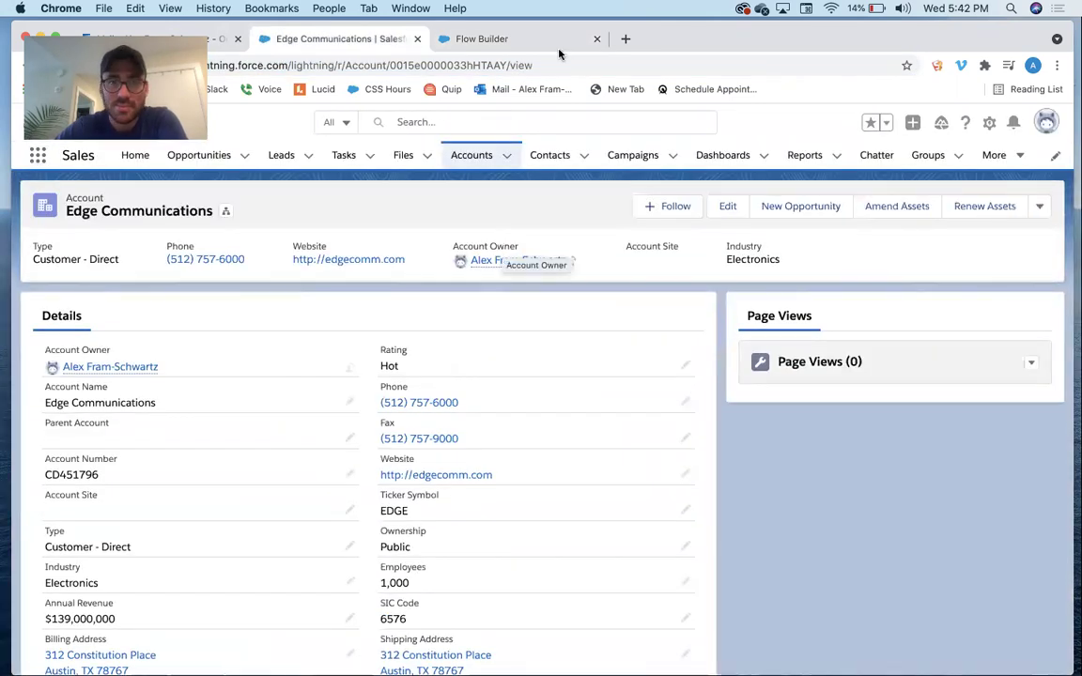
click(550, 65)
key(Return)
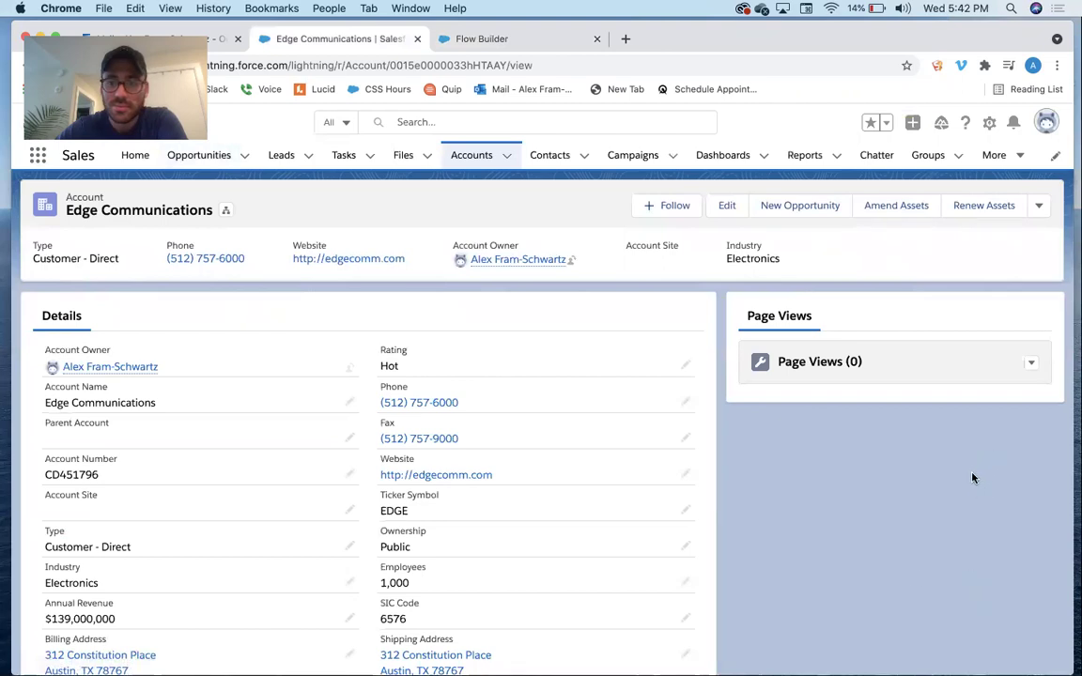
- Set the Account Record Page's Flow component to pass the record ID into the recordId variable, and save the page
key(ctrl+Tab)
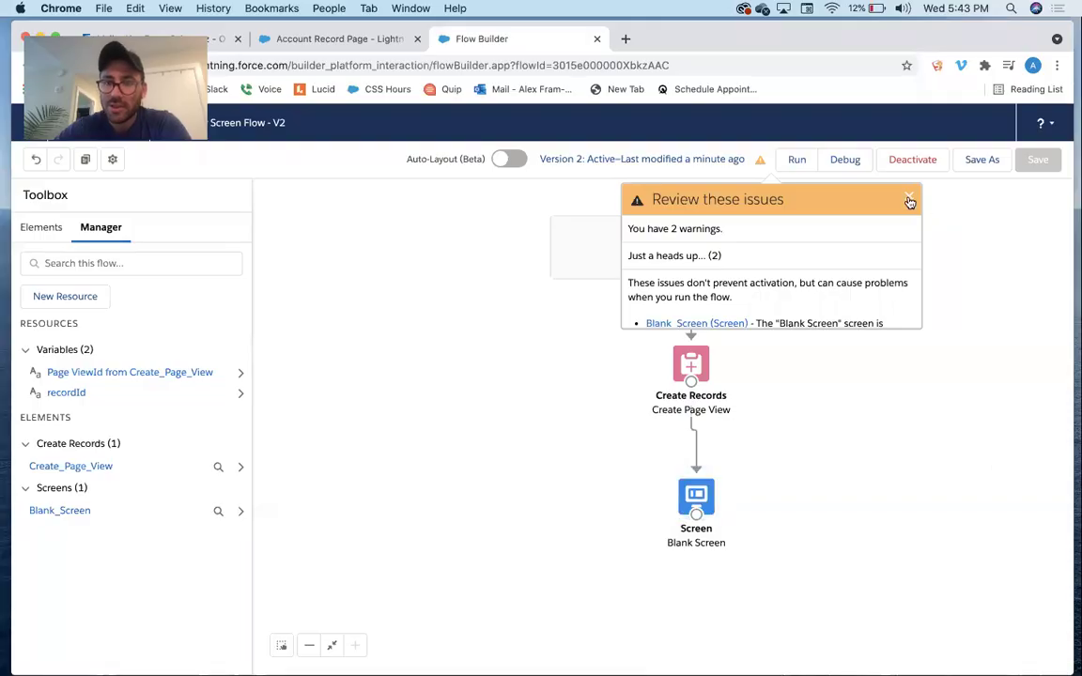
click(907, 198)
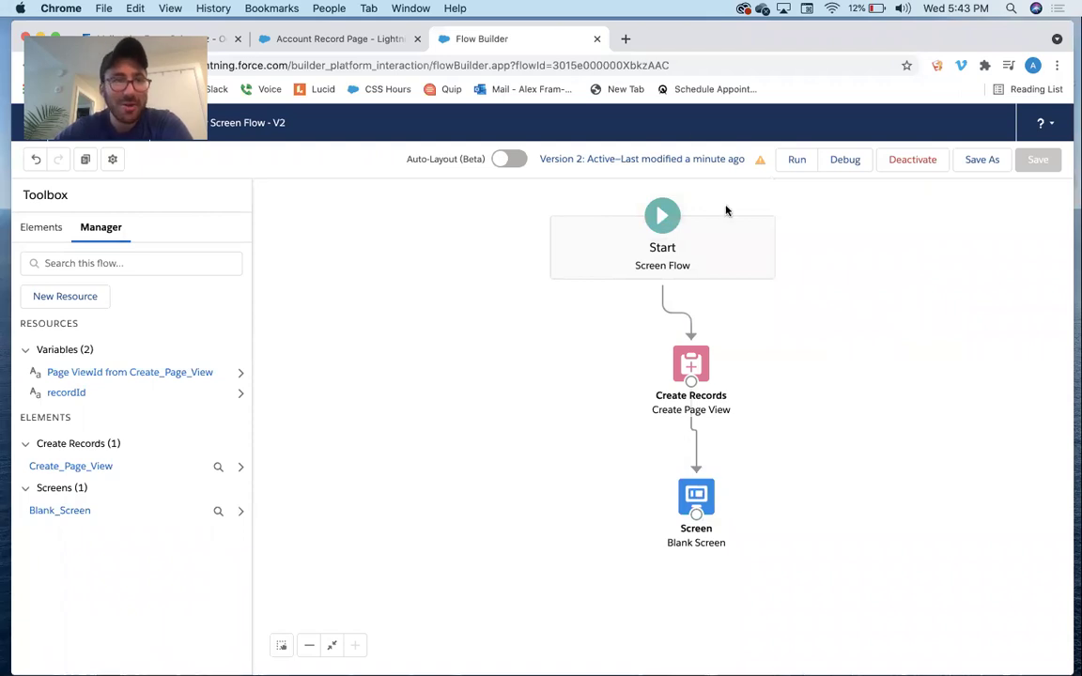
click(305, 40)
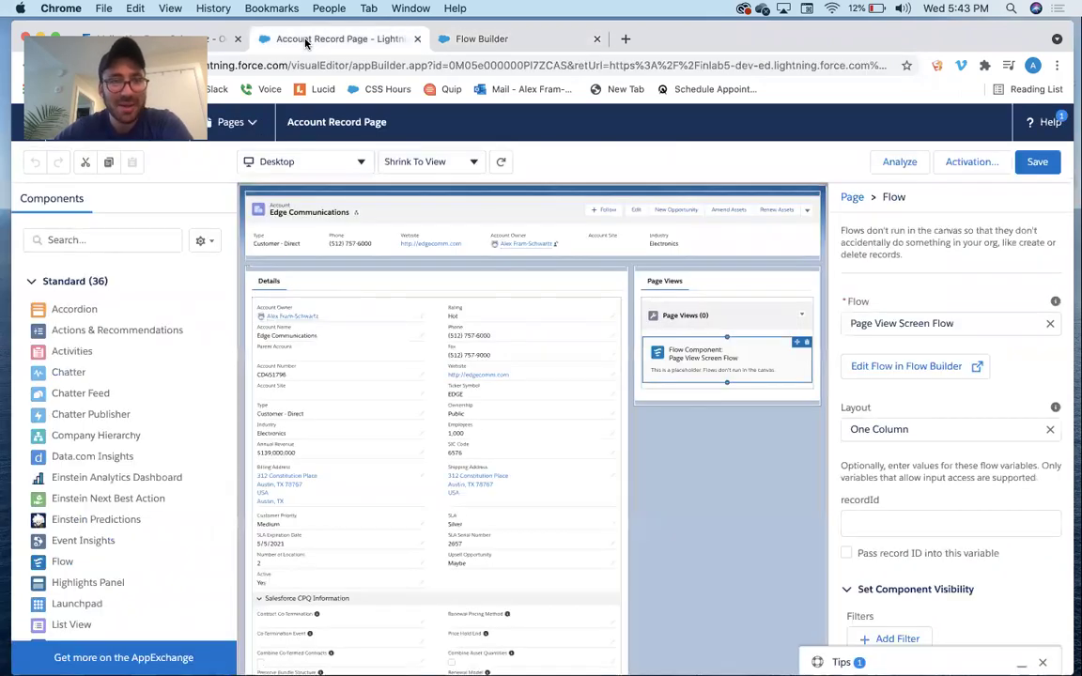
click(688, 406)
click(703, 355)
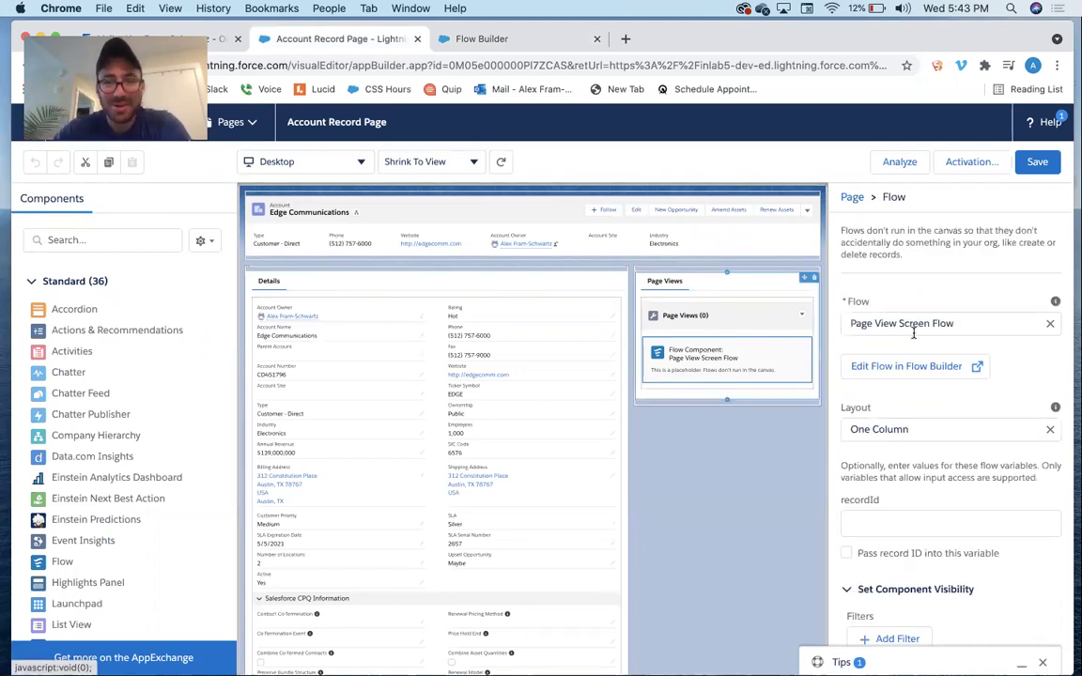
scroll(965, 315, down, 1)
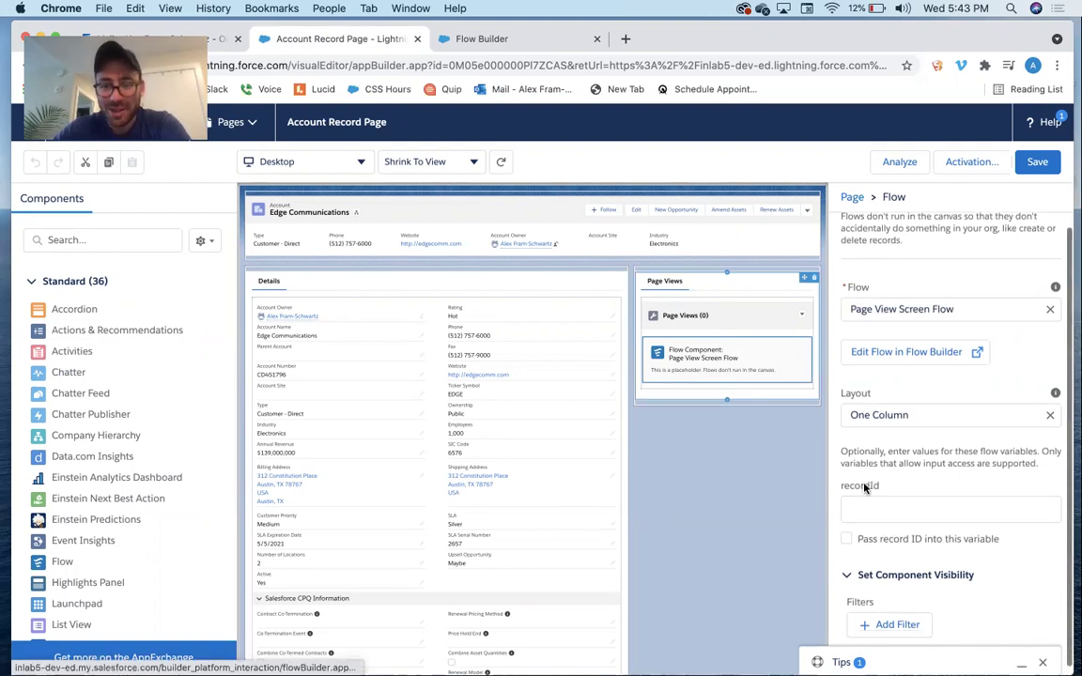
click(846, 541)
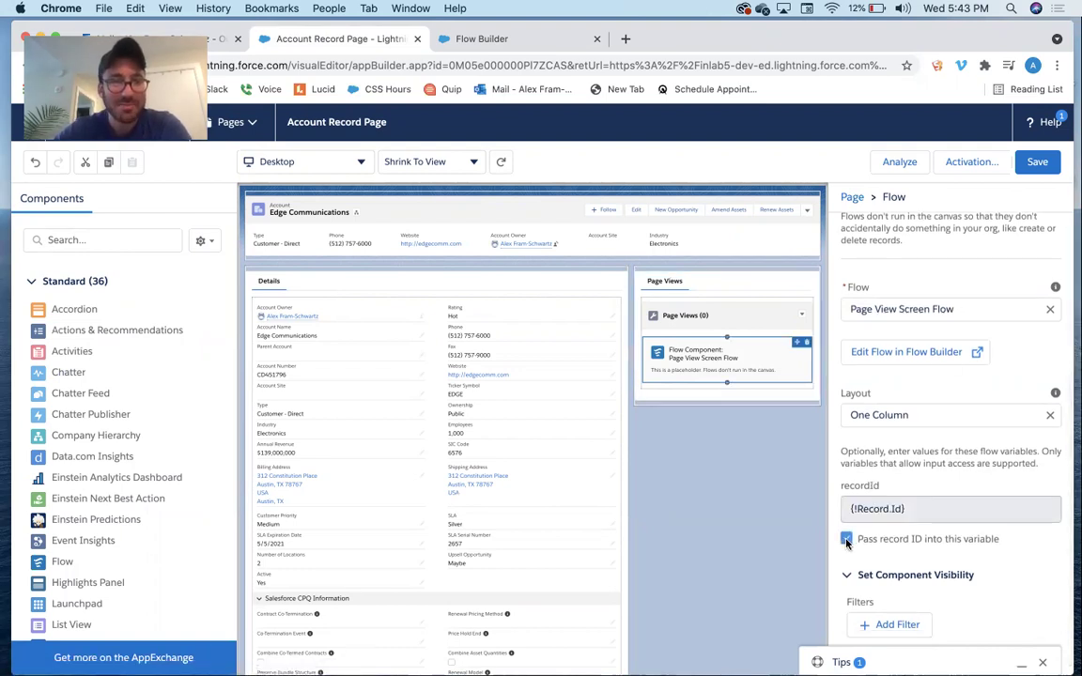
click(1038, 164)
- Return to the Edge Communications account and reload it twice to check that each visit is logged under Page Views
click(29, 143)
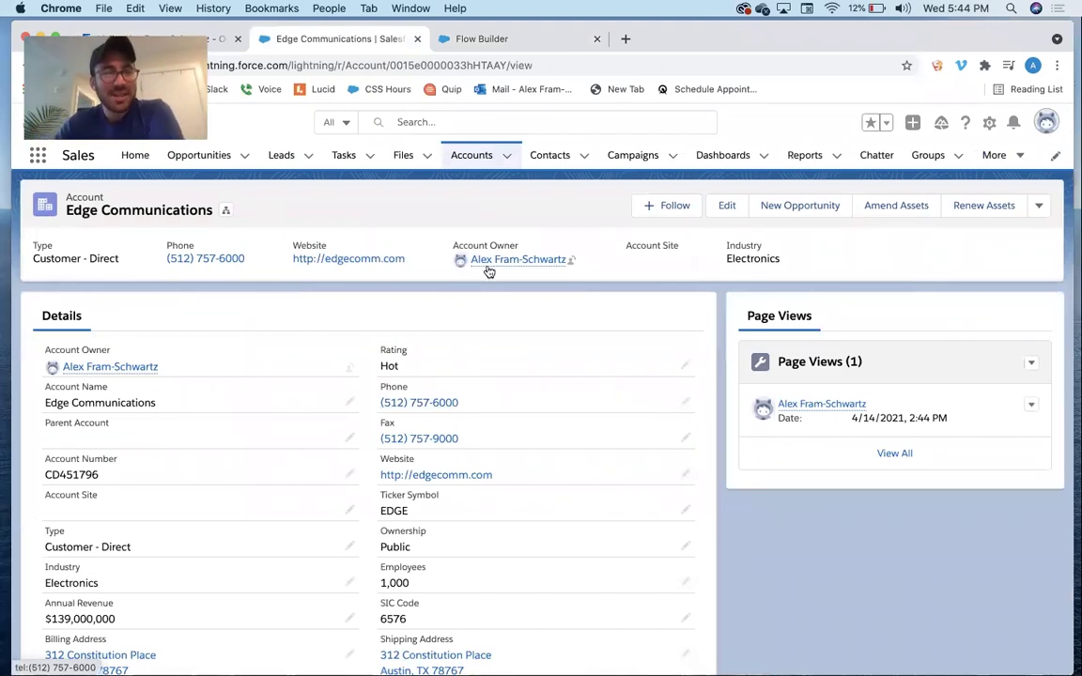
key(super+r)
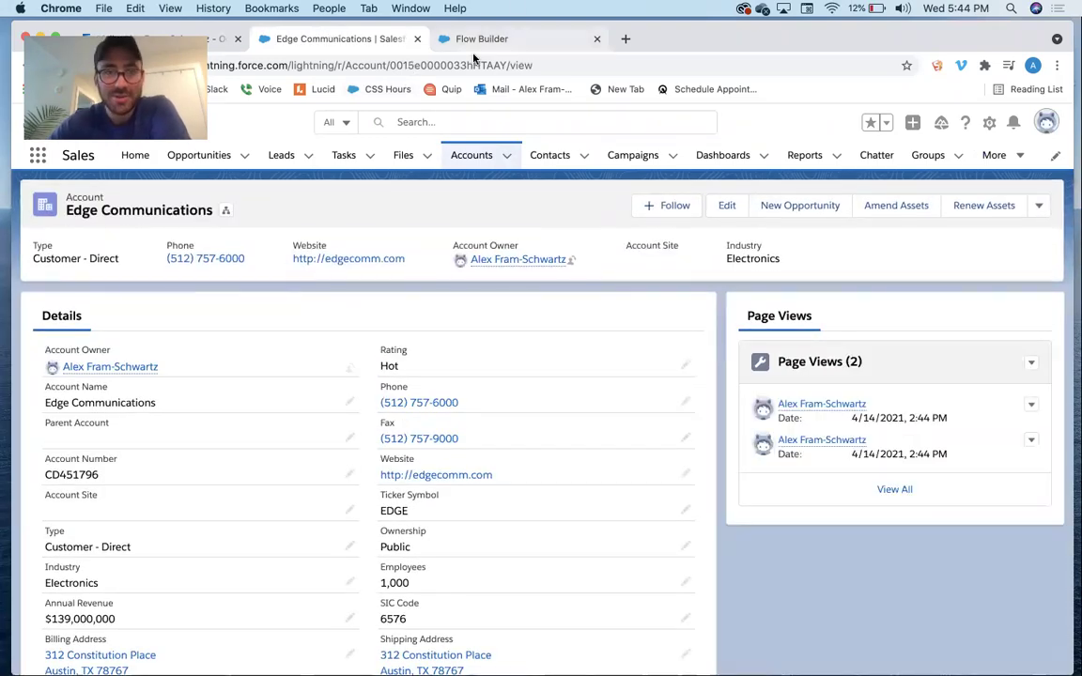
click(467, 63)
key(Return)
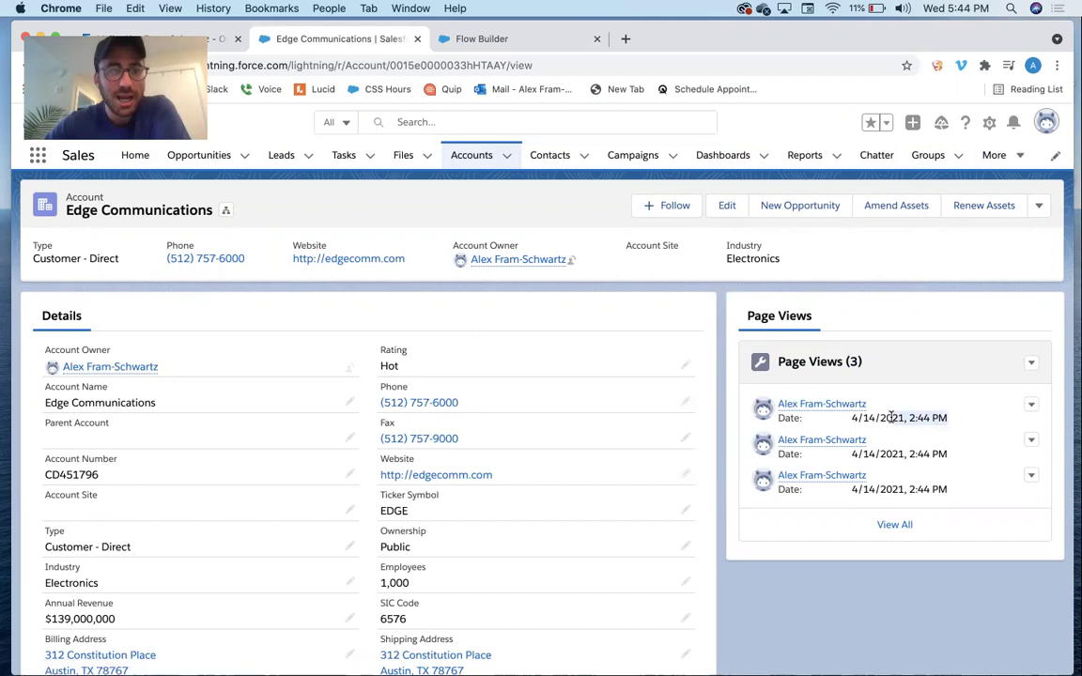
- Show the All Accounts list and open the Express Logistics and Transport account to check its Page Views list
click(460, 155)
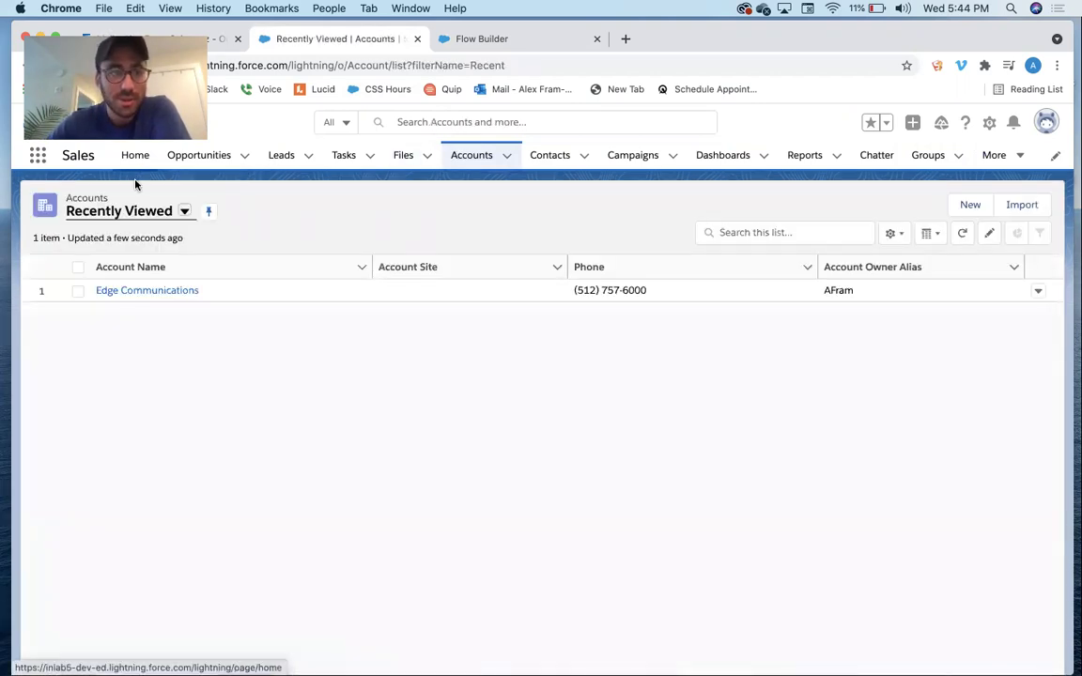
click(126, 211)
click(121, 262)
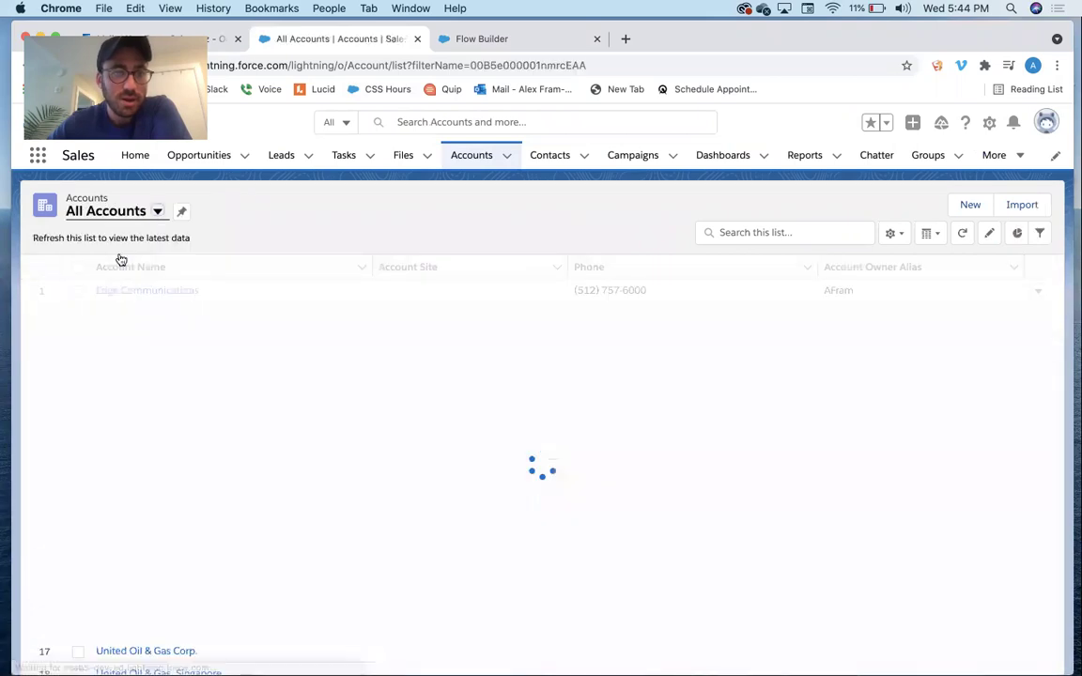
click(178, 380)
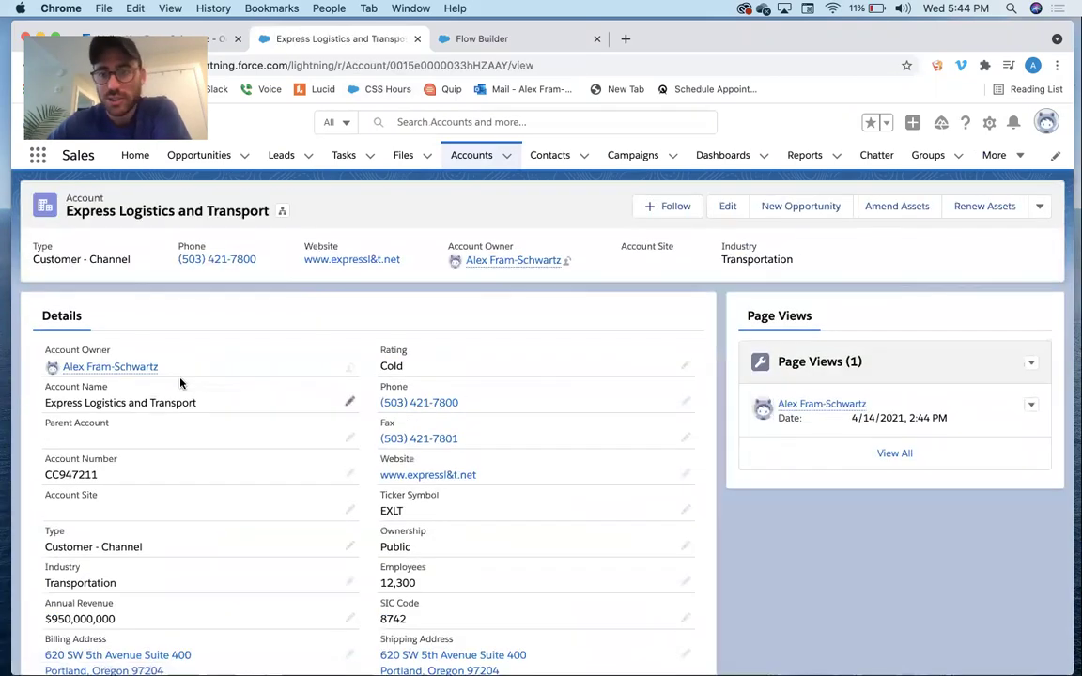